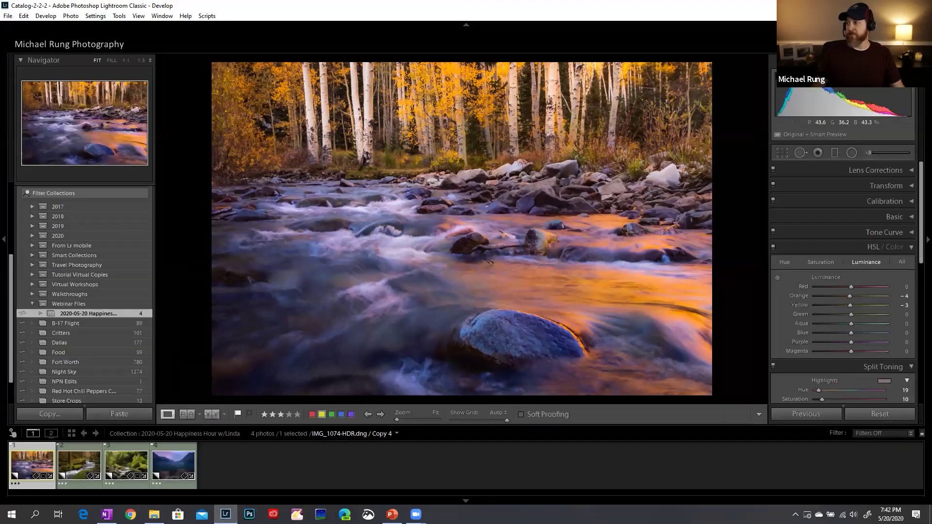
- Expand all of the Develop adjustment panels at once
right_click(860, 185)
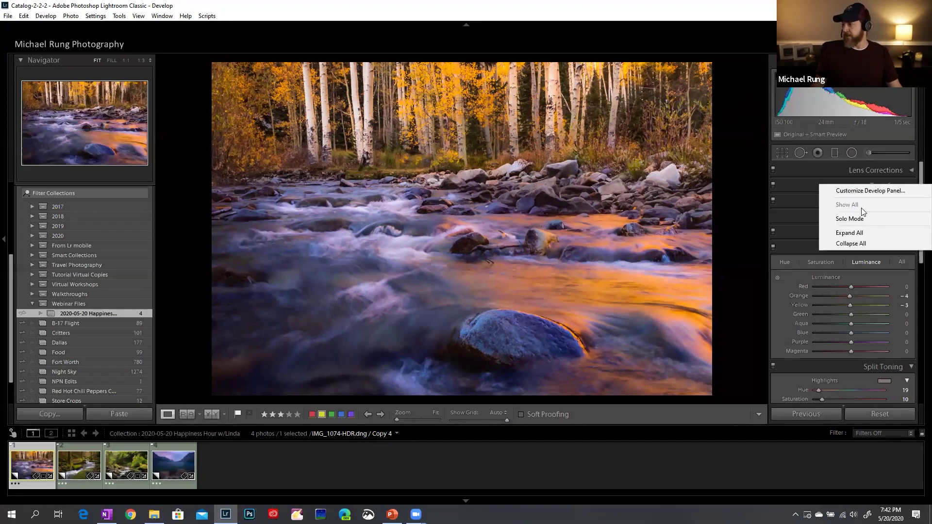
click(854, 233)
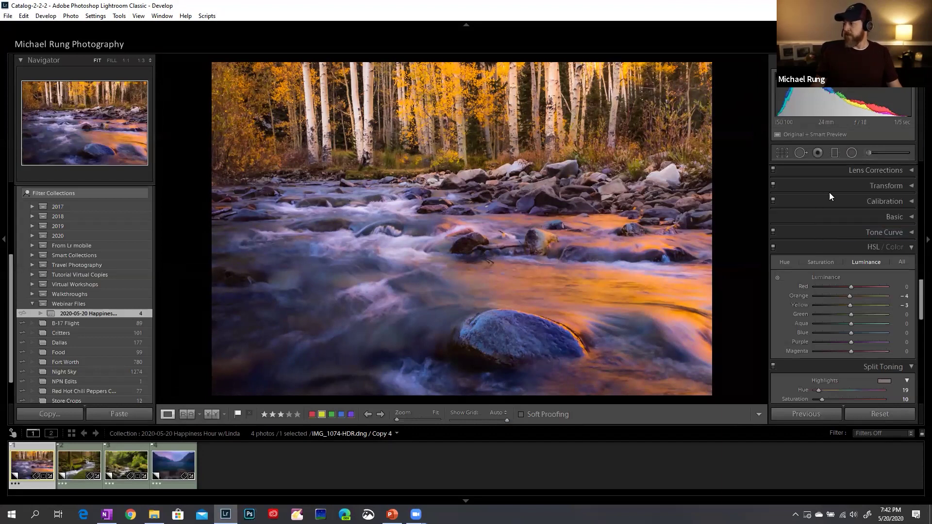
scroll(826, 257, down, 10)
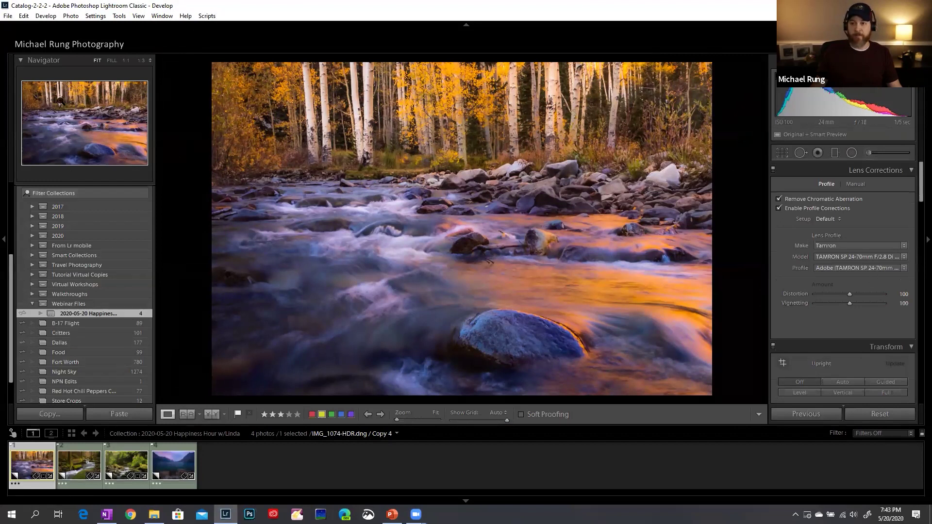
- Hide the side panel group containing Presets, Snapshots, History and Collections, and hide the module picker
scroll(56, 247, up, 3)
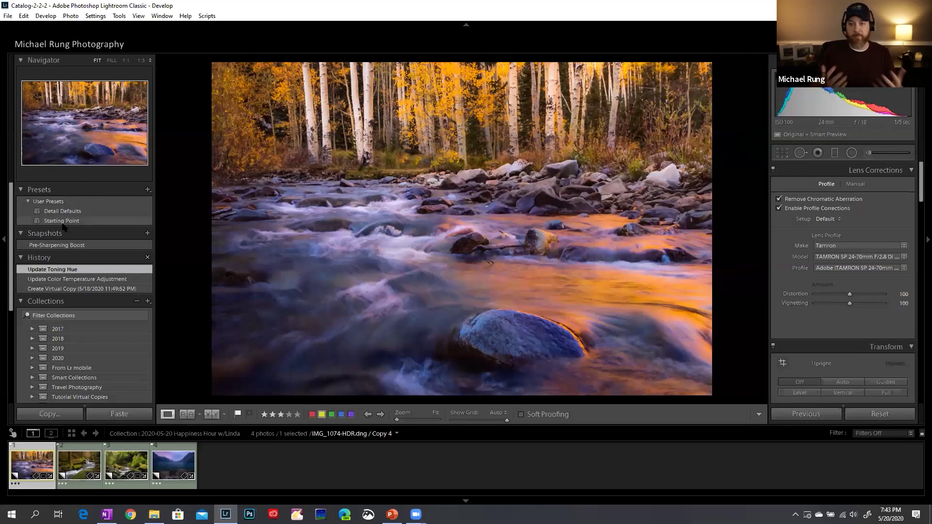
mouse_move(62, 224)
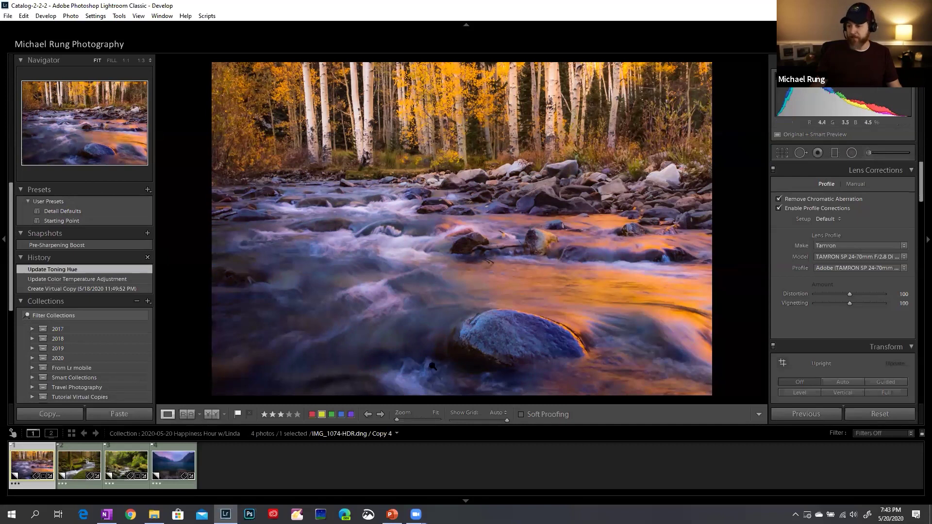
click(4, 240)
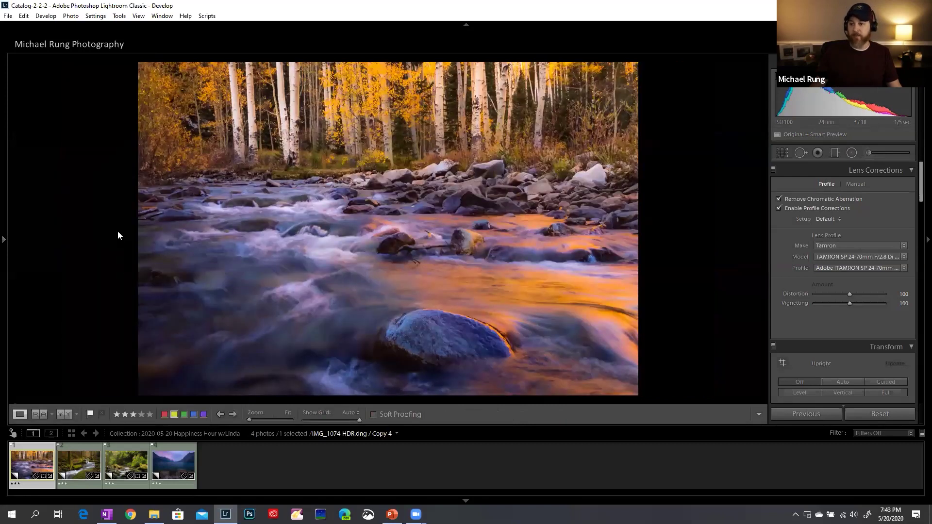
mouse_move(3, 241)
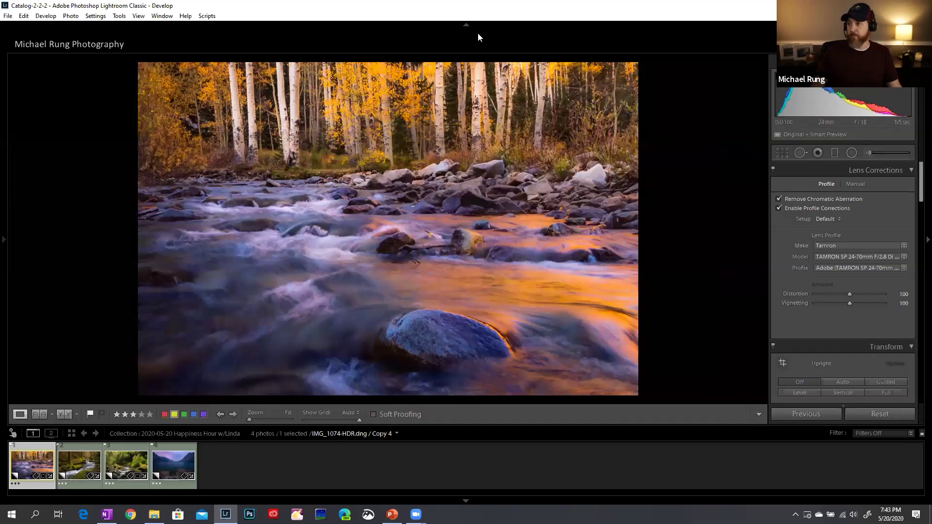
click(465, 24)
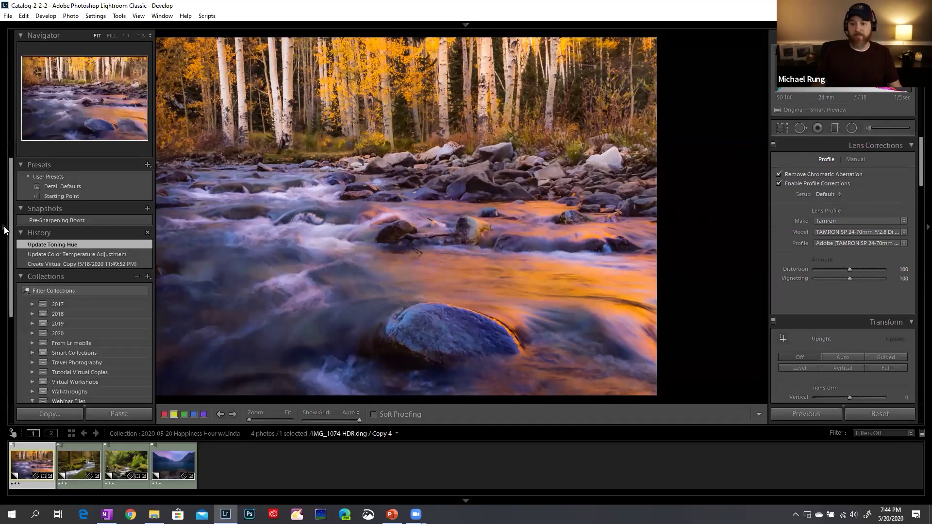
- Toggle the side panel group with Navigator and Collections between shown and hidden, leaving it shown
click(5, 229)
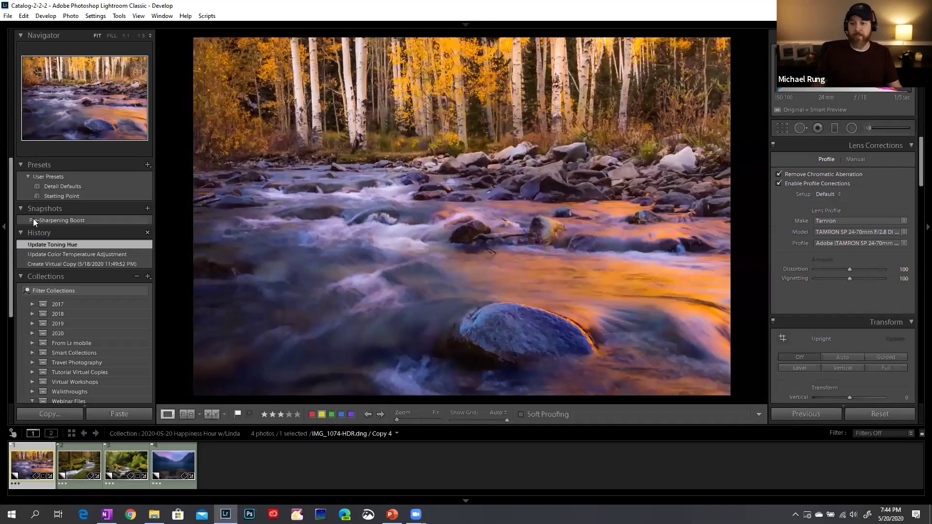
click(4, 228)
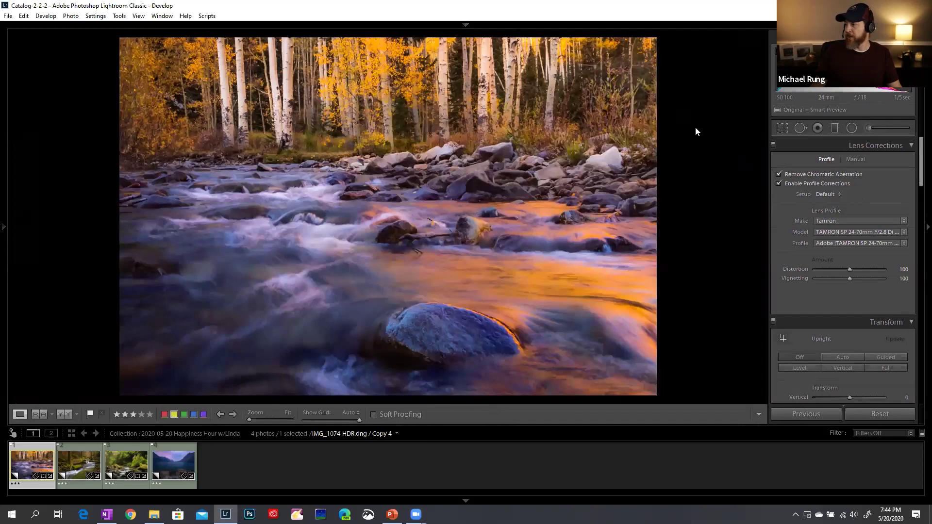
click(4, 228)
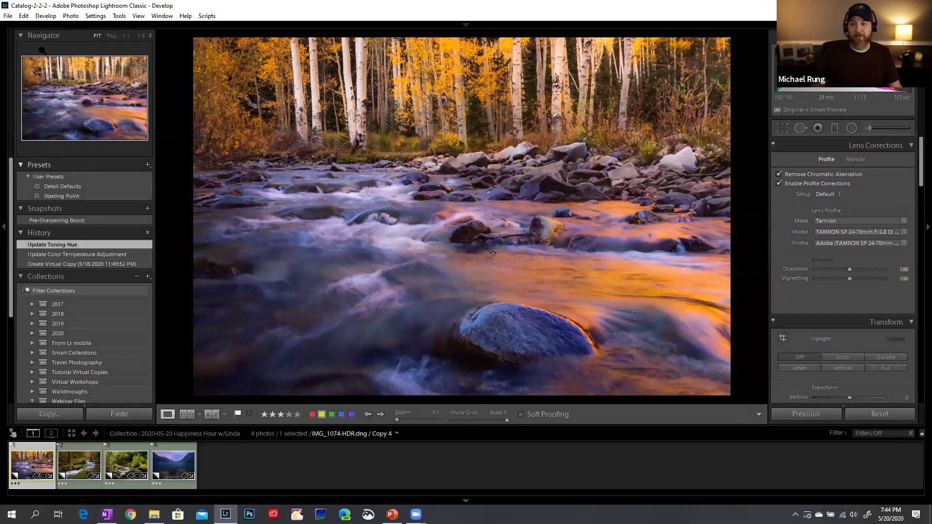
- Collapse the Navigator and remove Presets from the panels displayed beside the photo
click(21, 36)
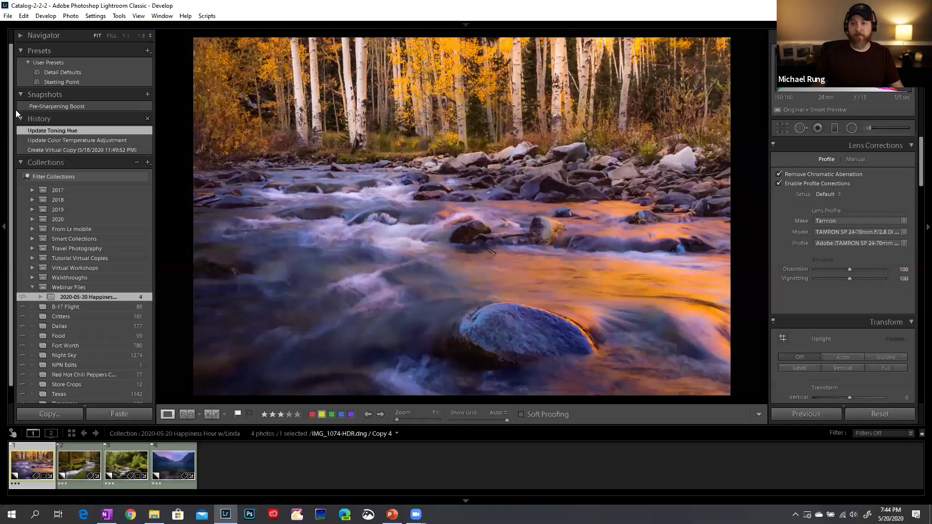
right_click(85, 48)
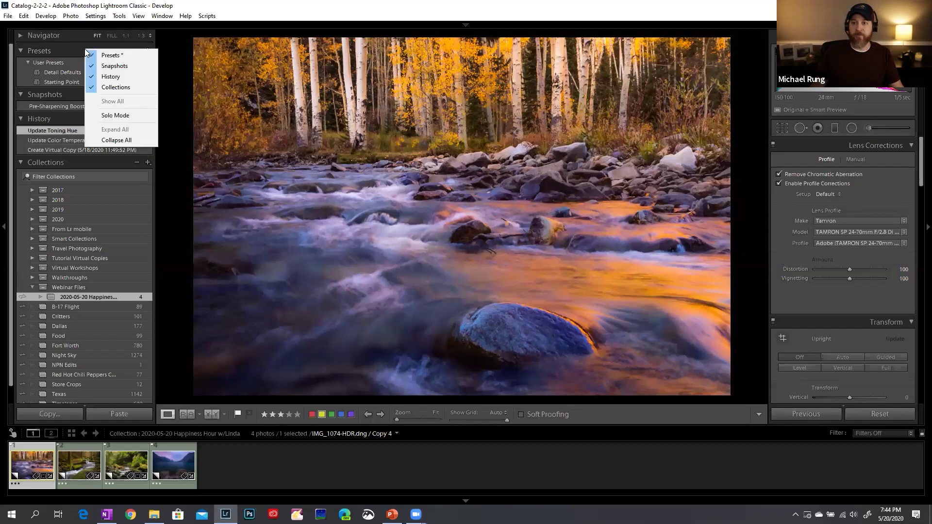
right_click(43, 118)
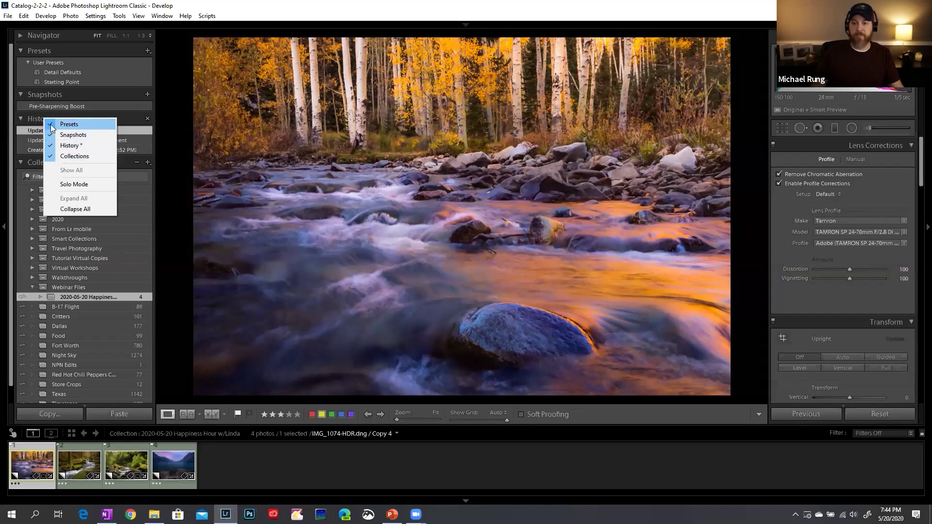
click(69, 124)
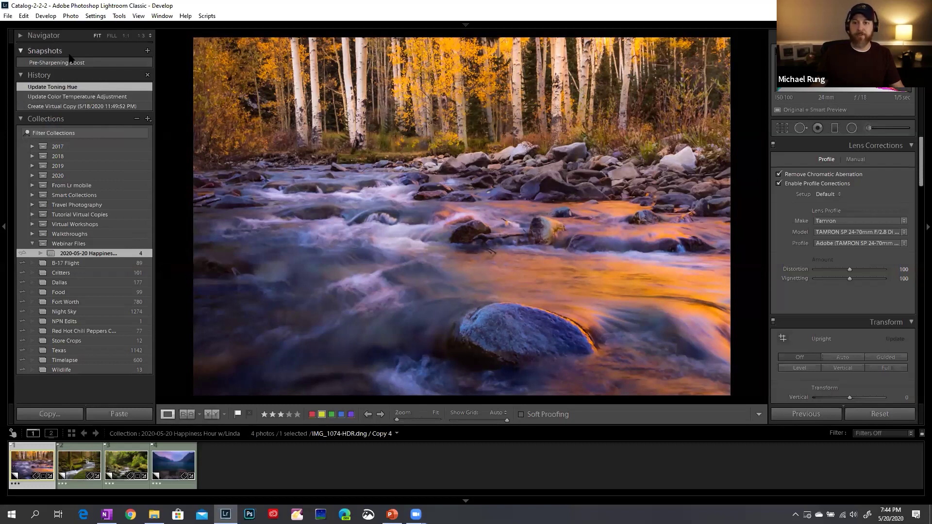
- Turn on Solo Mode for the Snapshots, History and Collections group, and try it by opening Collections and reopening Snapshots
right_click(55, 49)
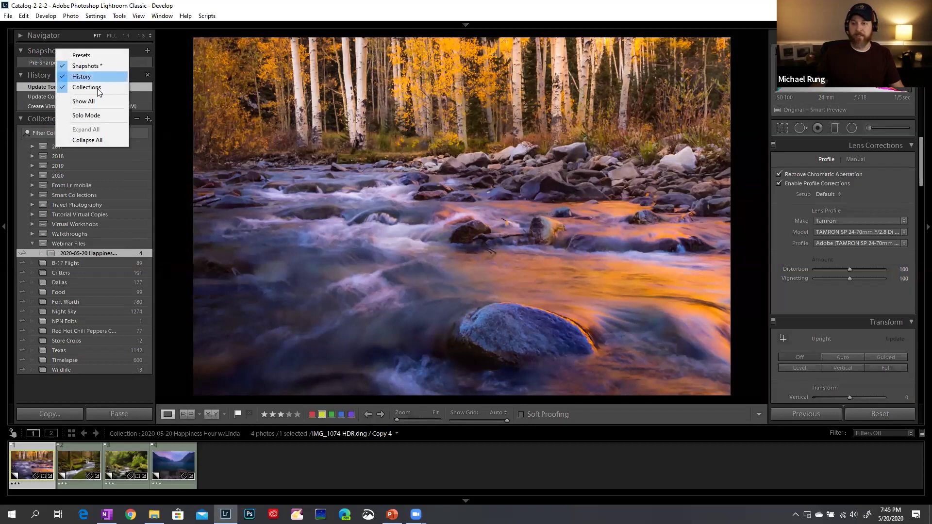
click(92, 115)
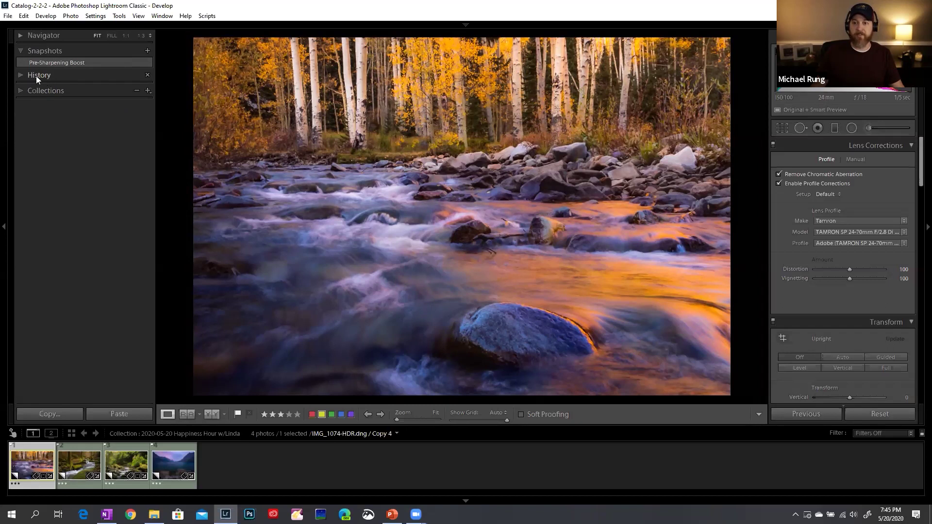
click(20, 50)
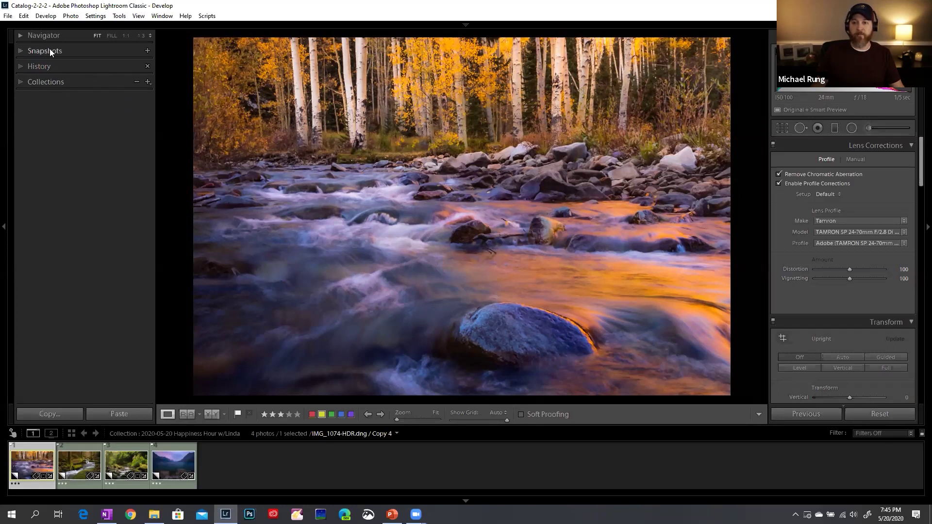
click(41, 81)
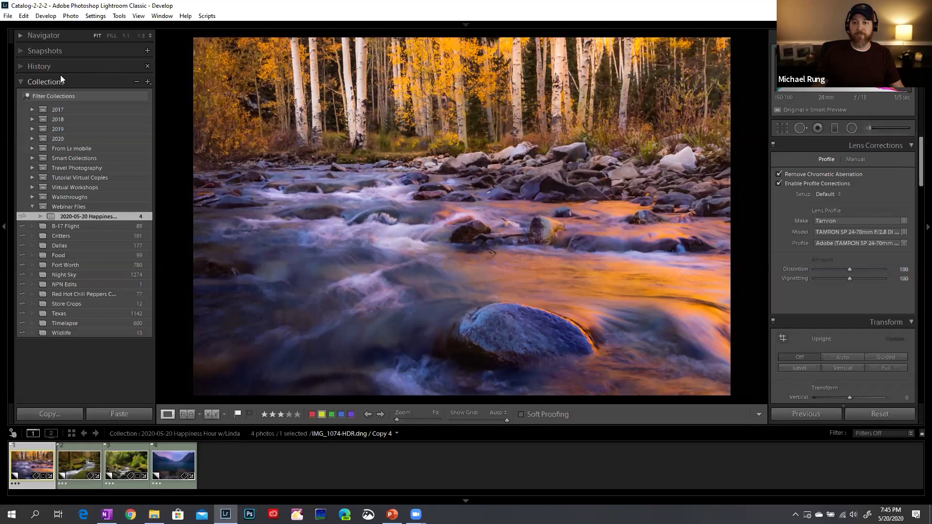
click(47, 53)
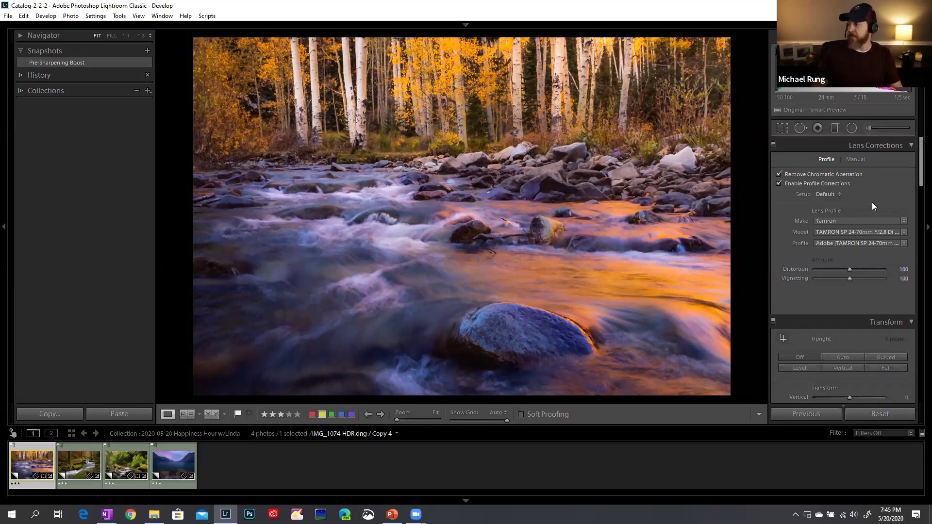
- Look through the expanded Develop adjustments, including HSL, Split Toning, Effects and Detail
scroll(863, 198, up, 10)
scroll(863, 198, up, 5)
scroll(862, 198, down, 5)
scroll(842, 293, up, 2)
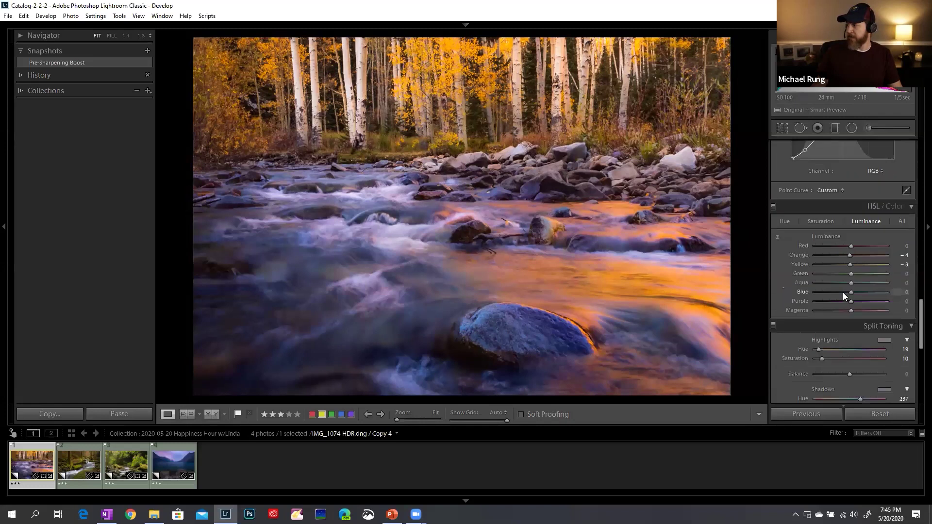
scroll(835, 241, up, 2)
scroll(835, 242, down, 5)
scroll(835, 242, up, 8)
scroll(834, 242, up, 3)
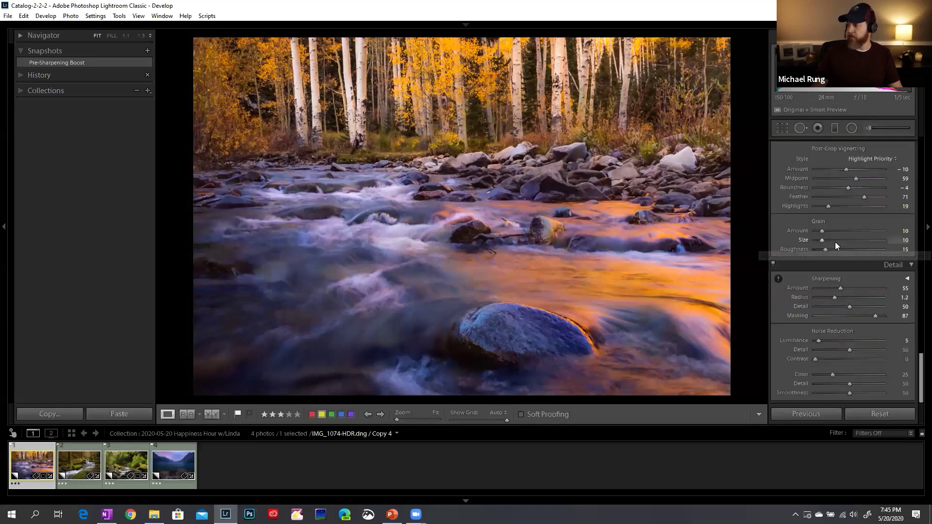
scroll(835, 242, down, 8)
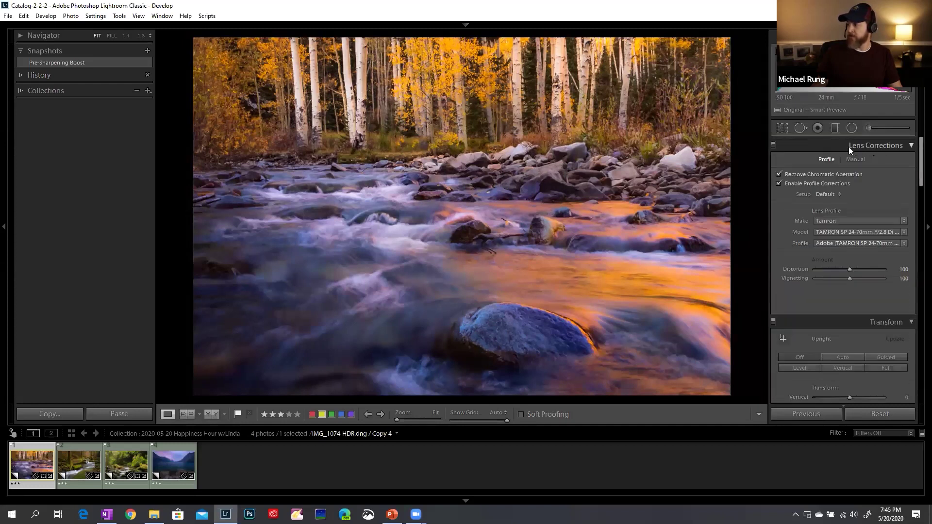
- Turn on Solo Mode for the Develop adjustment panels and collapse Lens Corrections
right_click(855, 145)
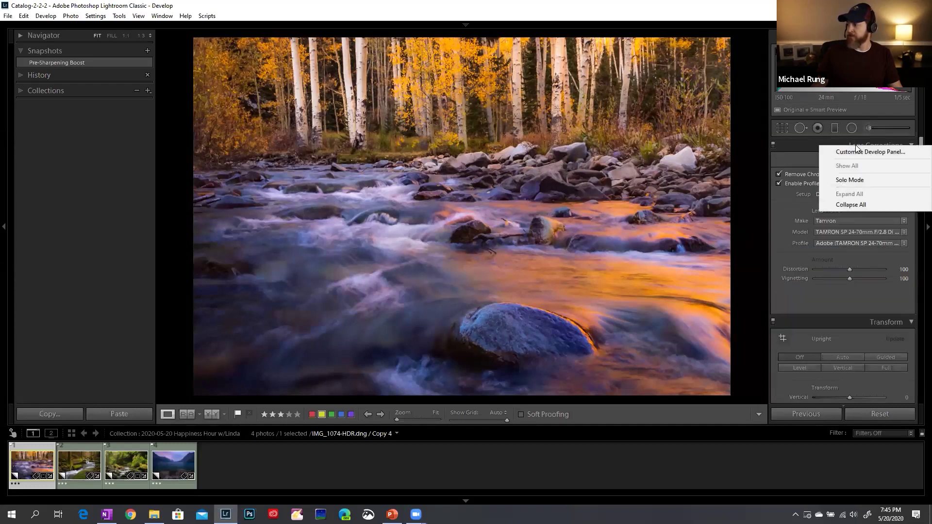
click(853, 176)
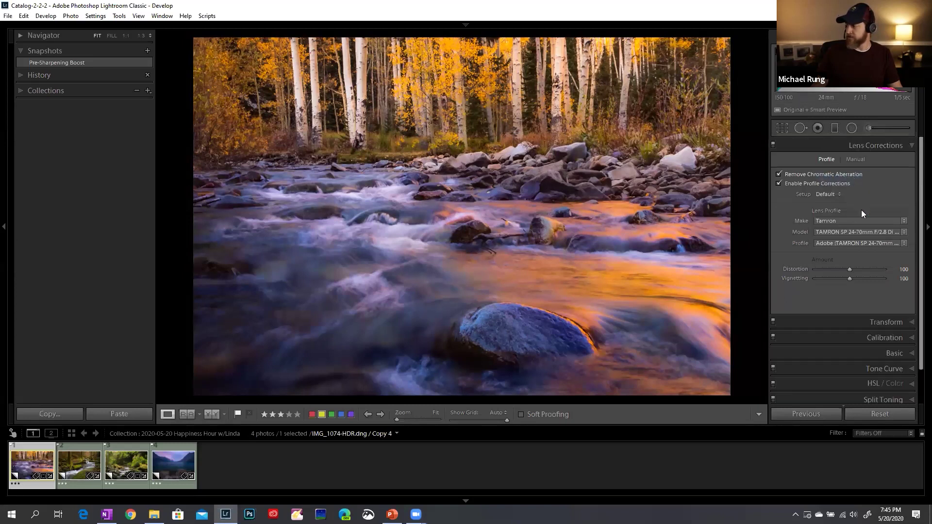
scroll(860, 210, down, 3)
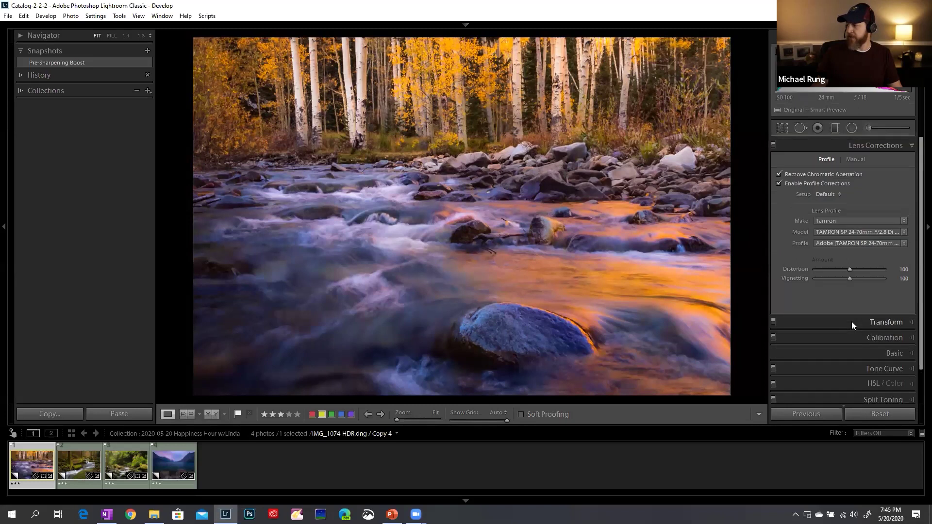
click(863, 146)
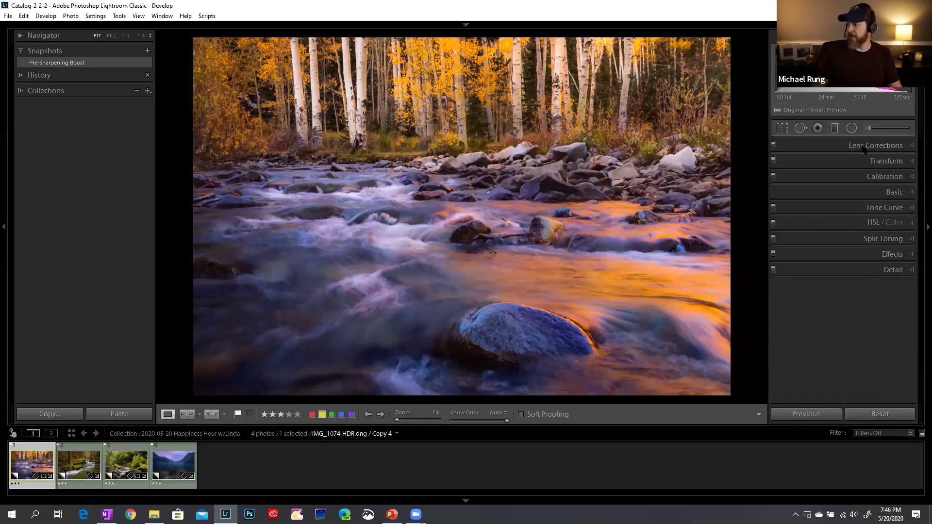
- Try Solo Mode by opening Basic, Transform, Tone Curve and Split Toning in turn, and collapse Split Toning
click(852, 192)
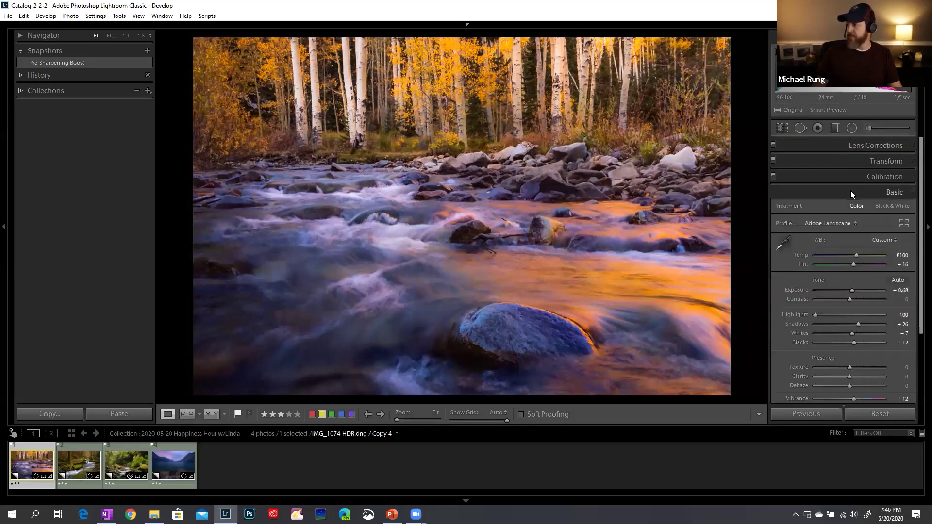
click(850, 190)
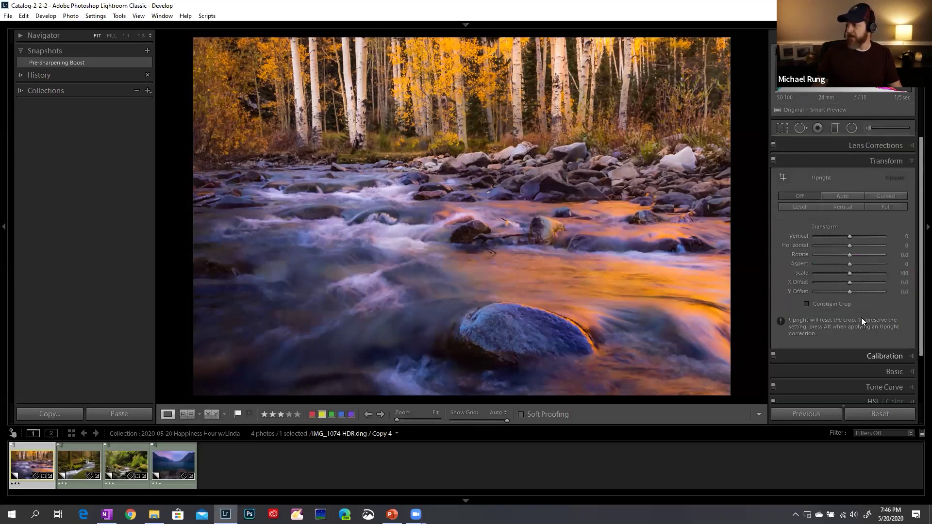
click(859, 330)
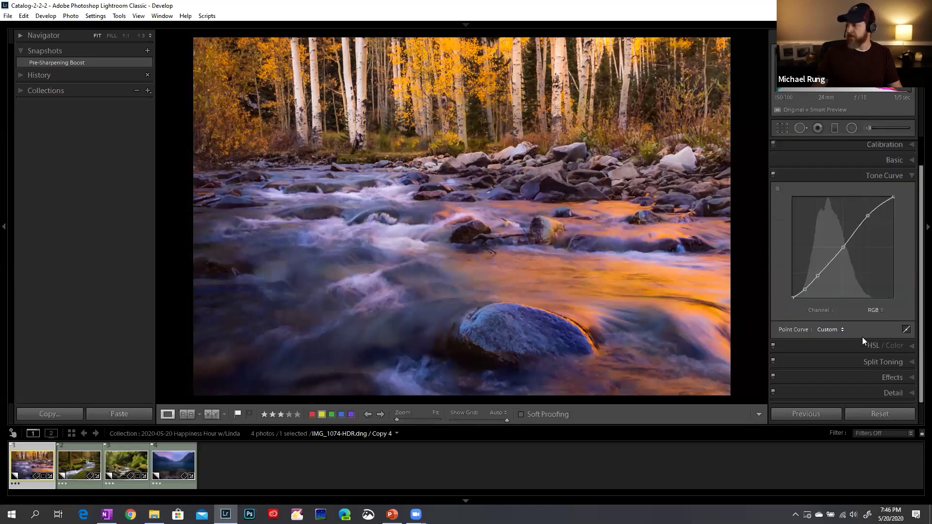
click(856, 363)
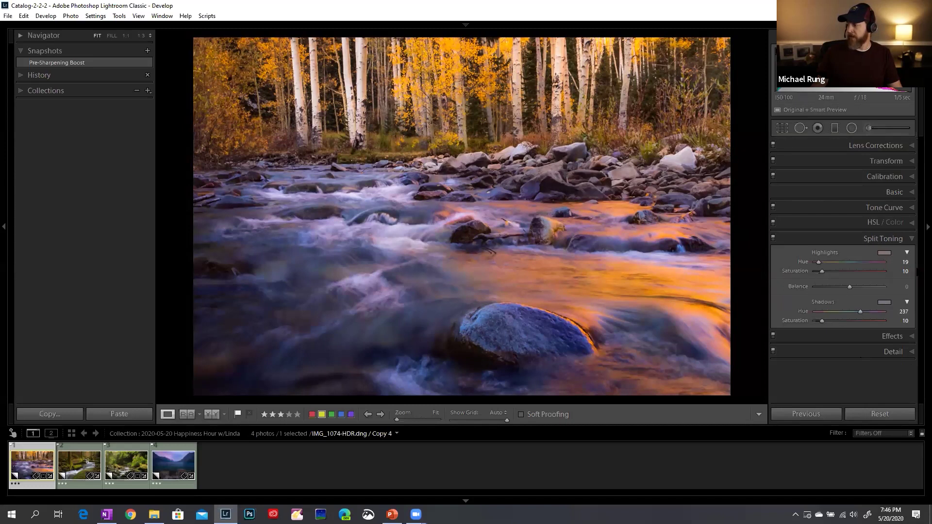
click(855, 240)
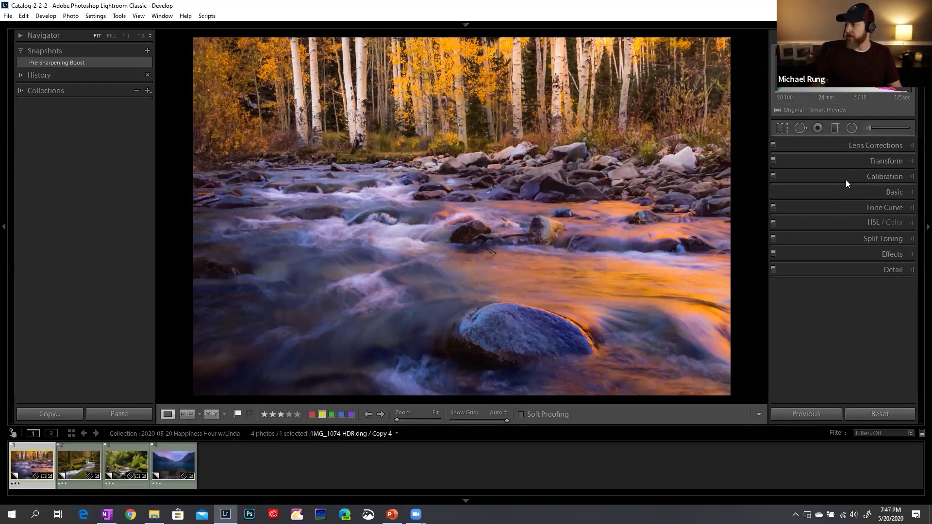
- Try reordering the Basic panel in the Customize Develop Panel dialog, and cancel the dialog
right_click(844, 160)
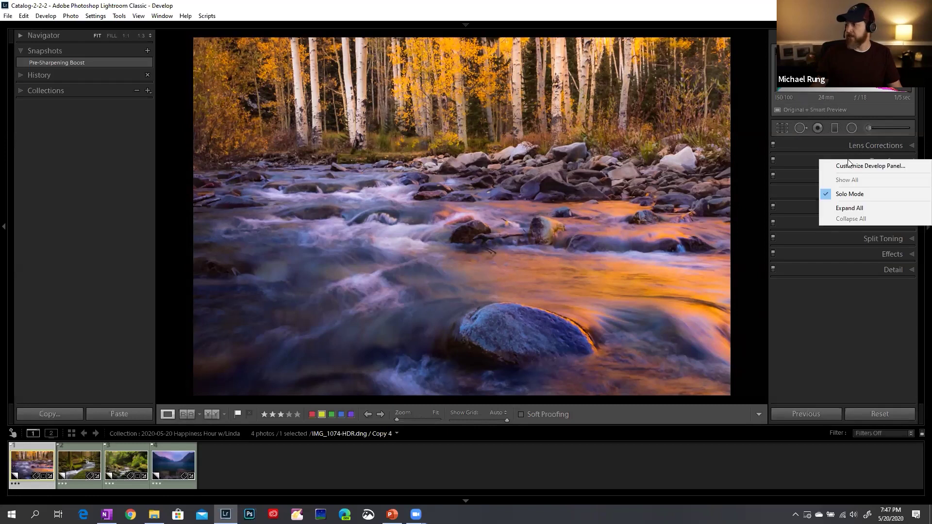
click(875, 166)
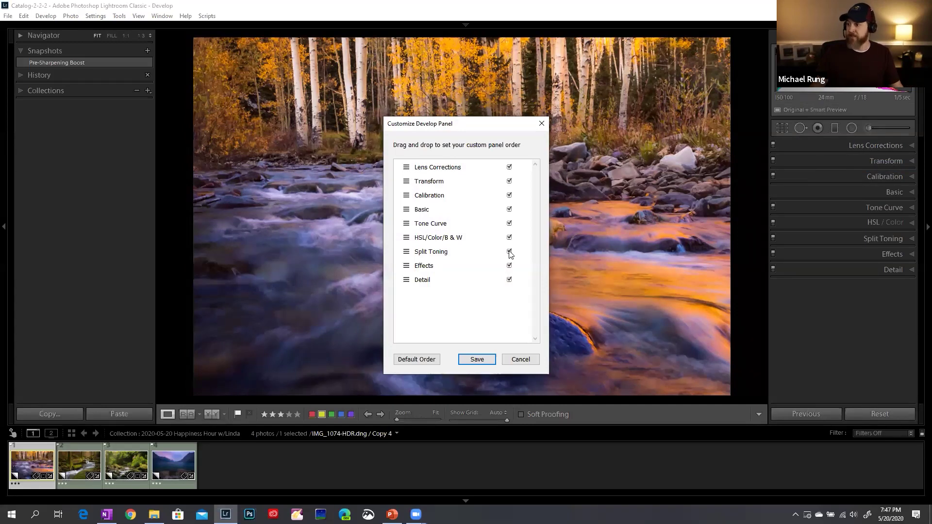
mouse_move(407, 213)
mouse_down()
mouse_move(408, 178)
mouse_move(407, 221)
mouse_up()
click(408, 182)
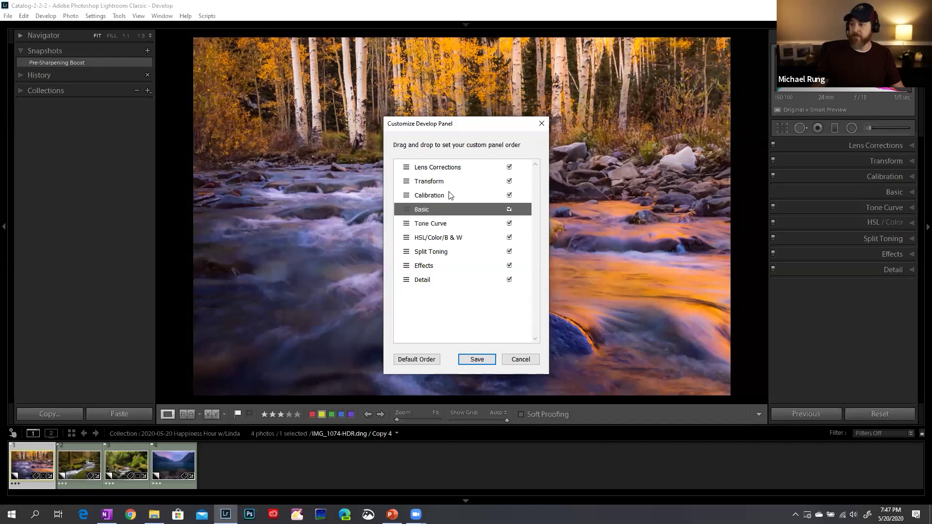
click(451, 330)
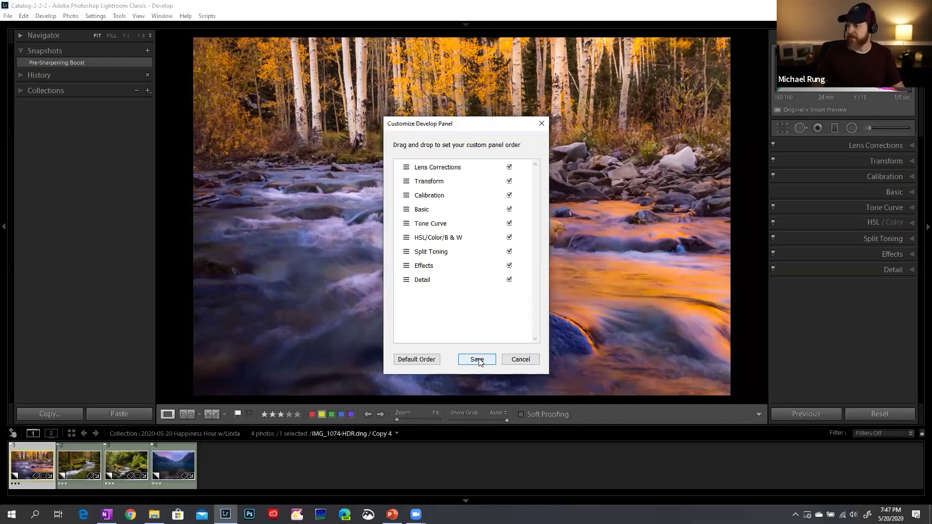
click(519, 359)
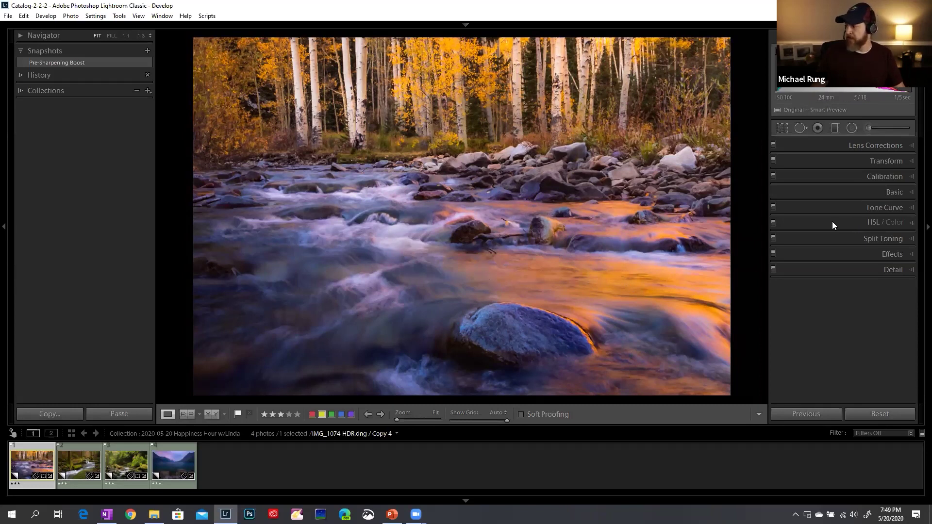
- Select the Adjustment Brush pin on the white water in the river, toggle its mask overlay, and open its color selector
click(867, 129)
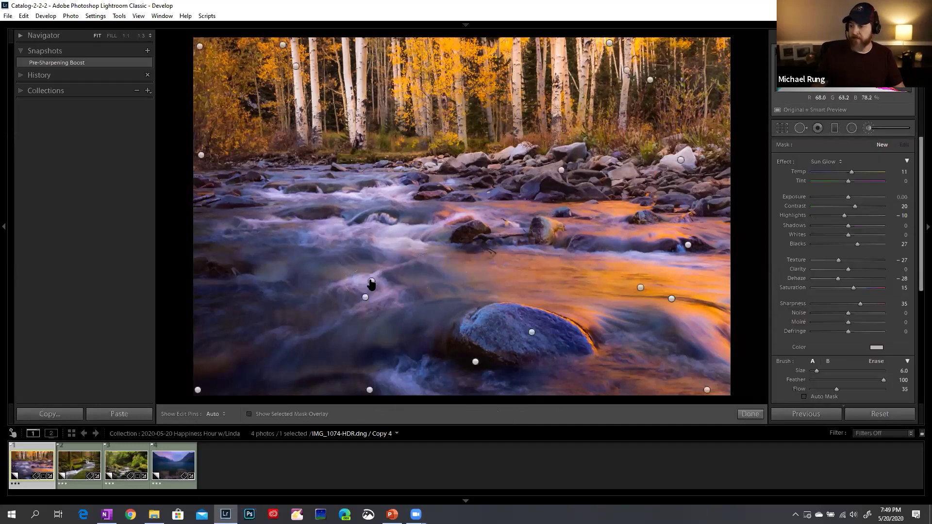
click(371, 282)
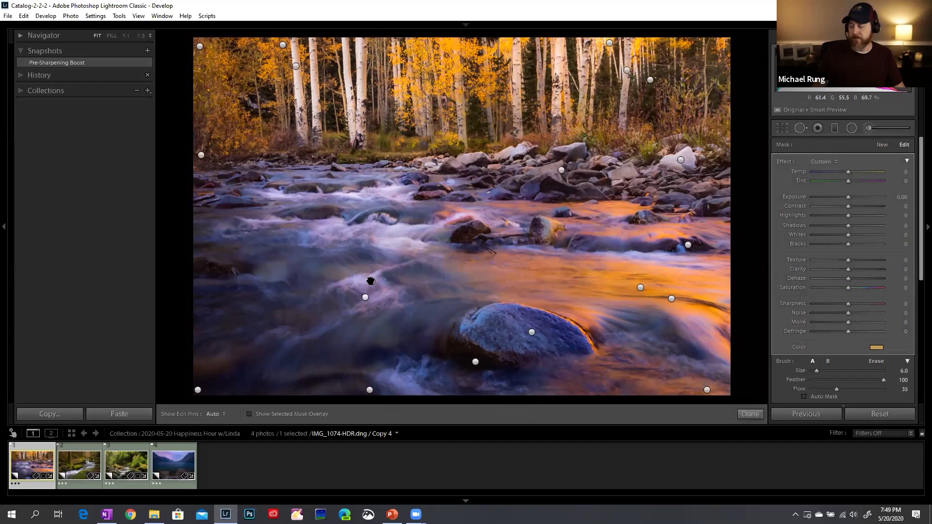
key(o)
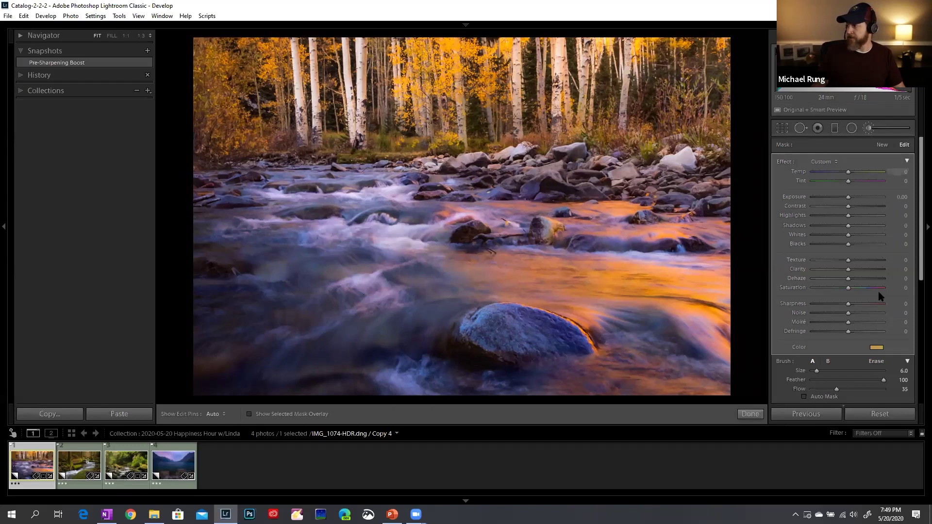
click(875, 347)
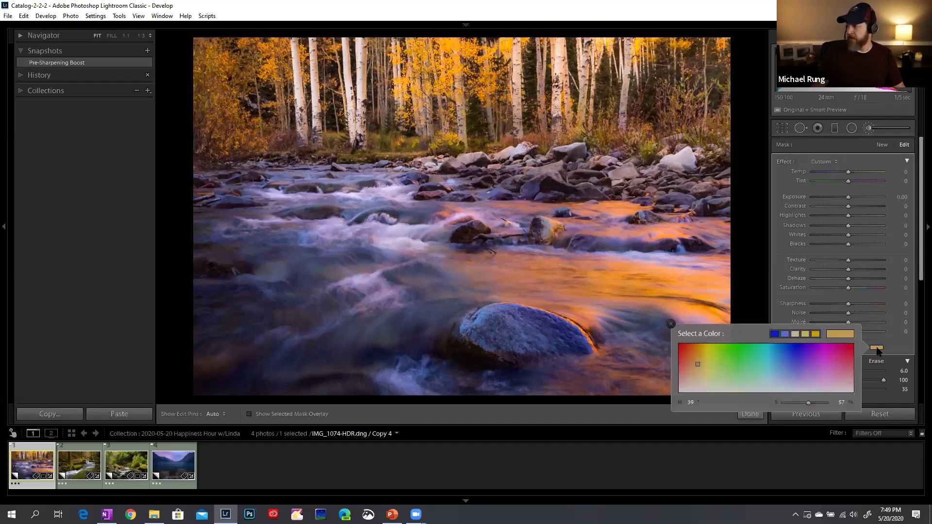
- Try several warm tints for the brush from the color spectrum, ending at hue 50 and saturation 49%
mouse_move(698, 364)
mouse_down()
mouse_move(700, 356)
mouse_move(697, 364)
mouse_up()
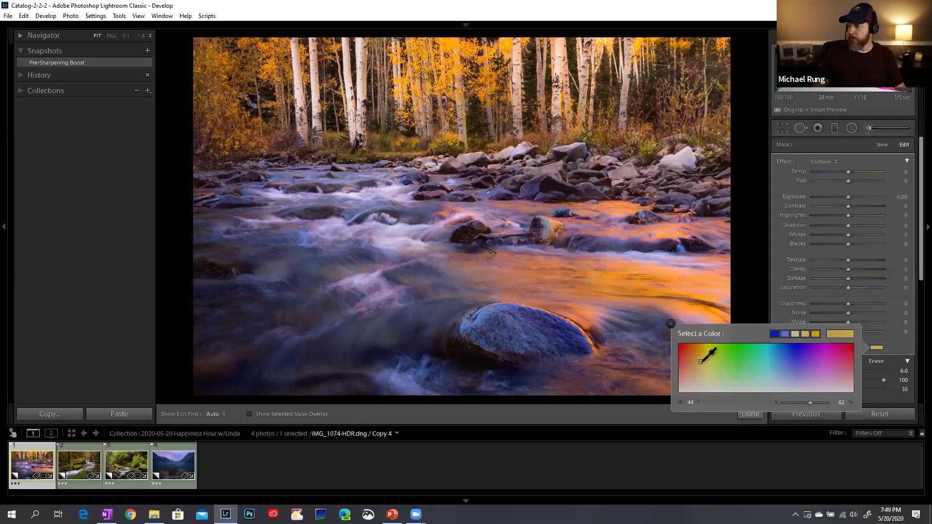
drag(700, 361, 711, 368)
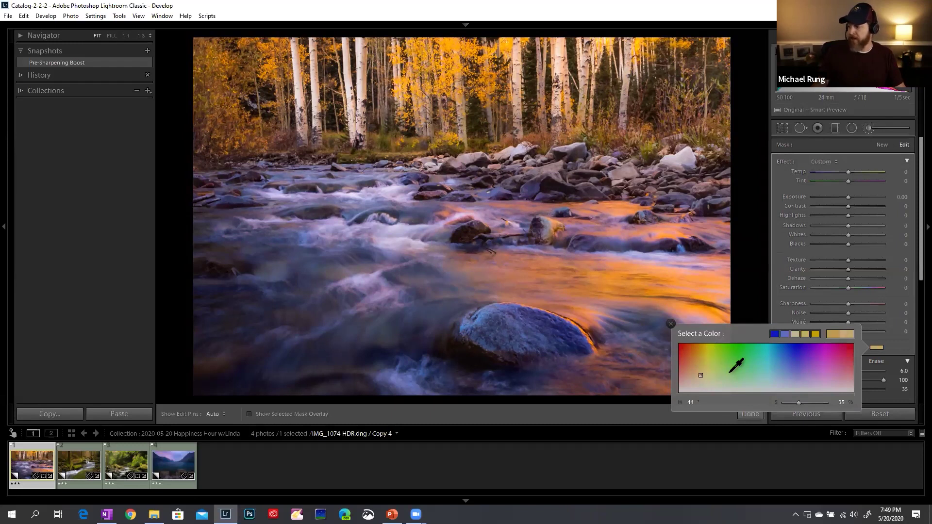
click(724, 370)
drag(703, 371, 703, 371)
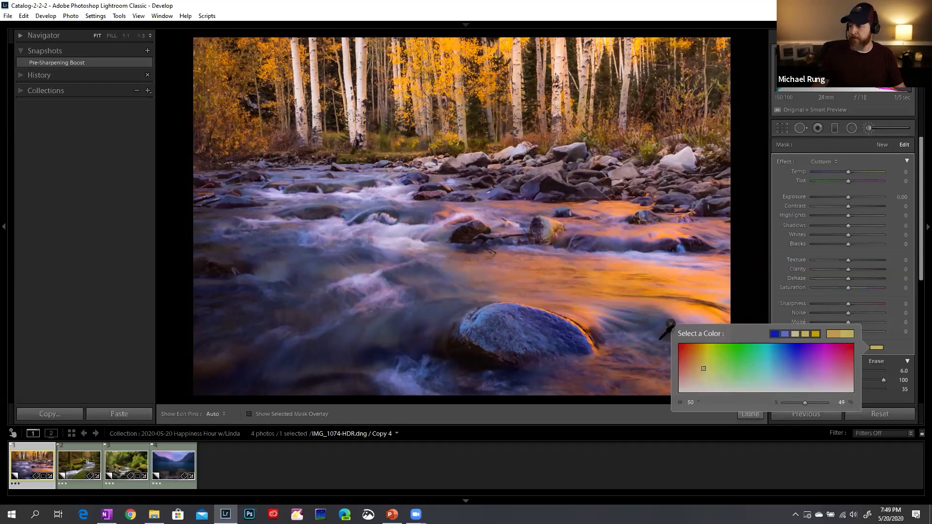
- Try tints sampled from the photo, taking the orange reflection, the bluish water, and the orange reflection again
click(508, 283)
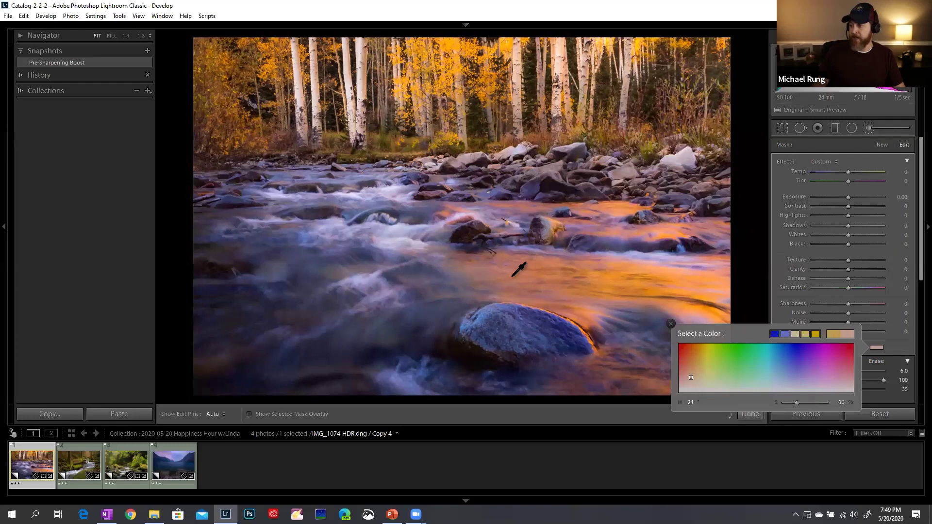
click(514, 275)
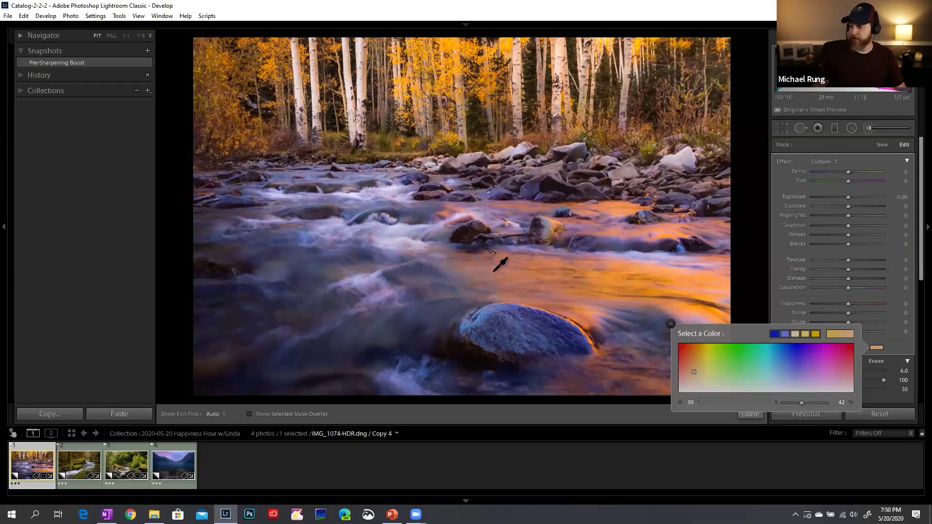
click(346, 262)
drag(331, 267, 312, 271)
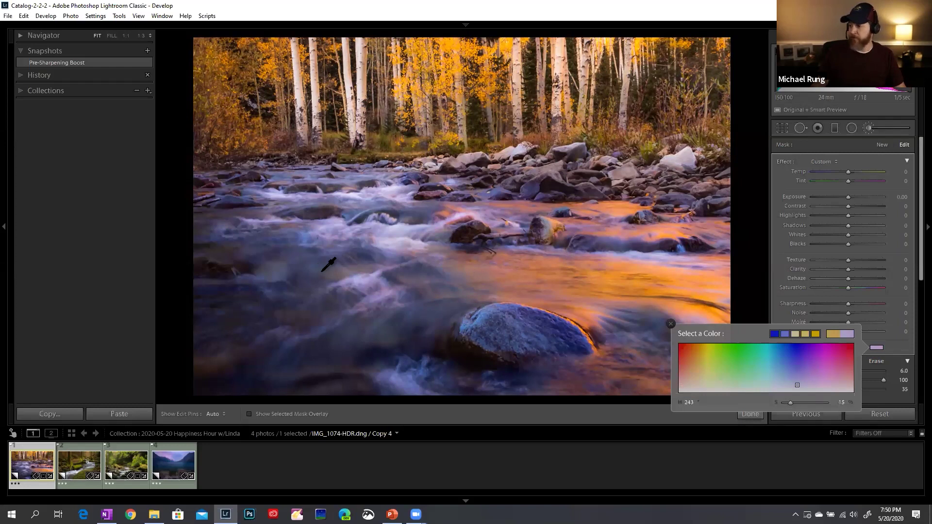
drag(603, 283, 548, 282)
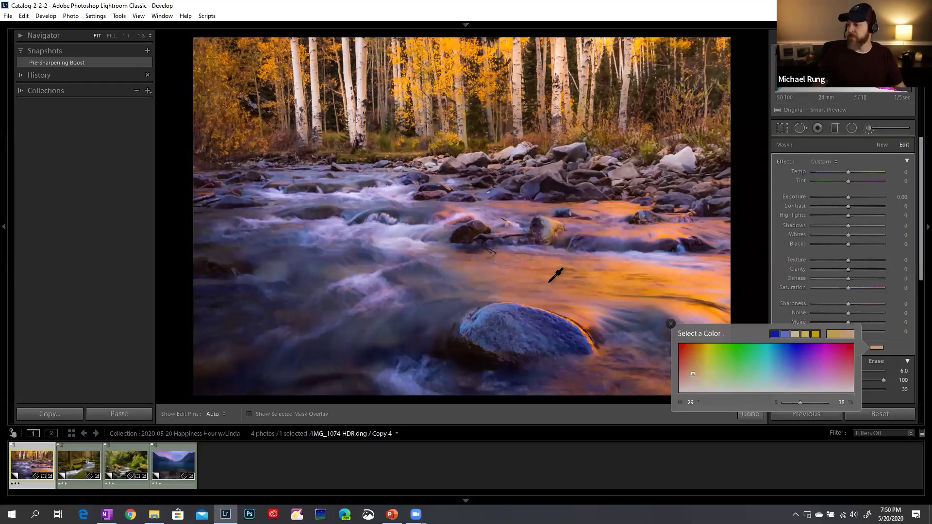
- Try a green tint with hue 75 and saturation 38%, and sample replacement tints from the reflection, trees and white water
click(732, 367)
drag(733, 367, 715, 374)
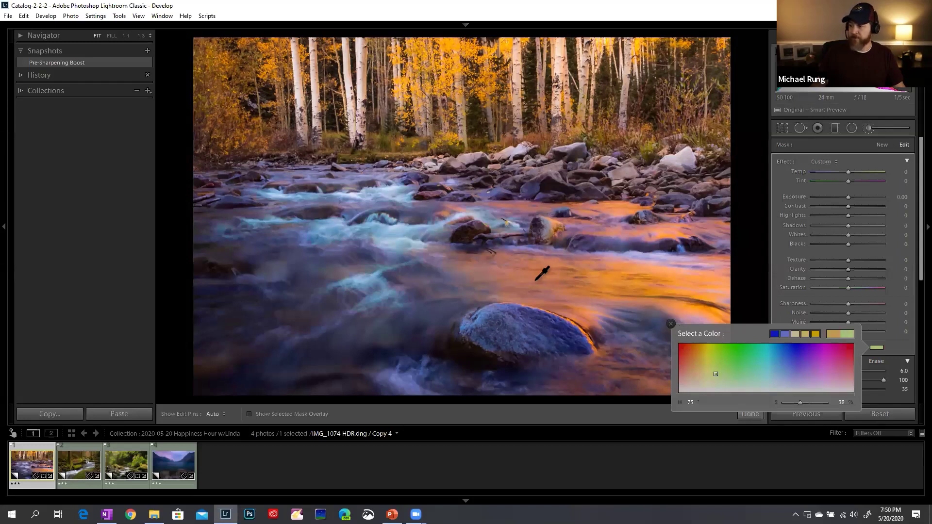
click(507, 256)
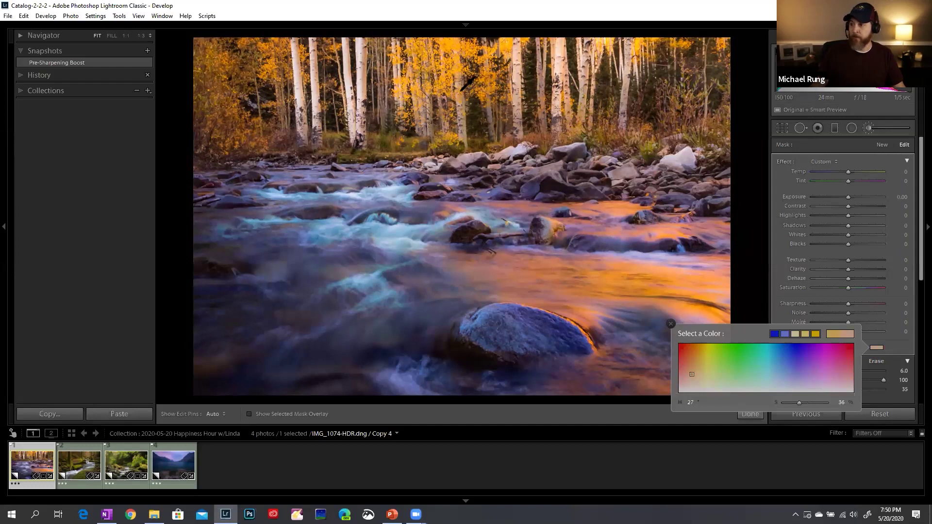
click(442, 68)
click(395, 228)
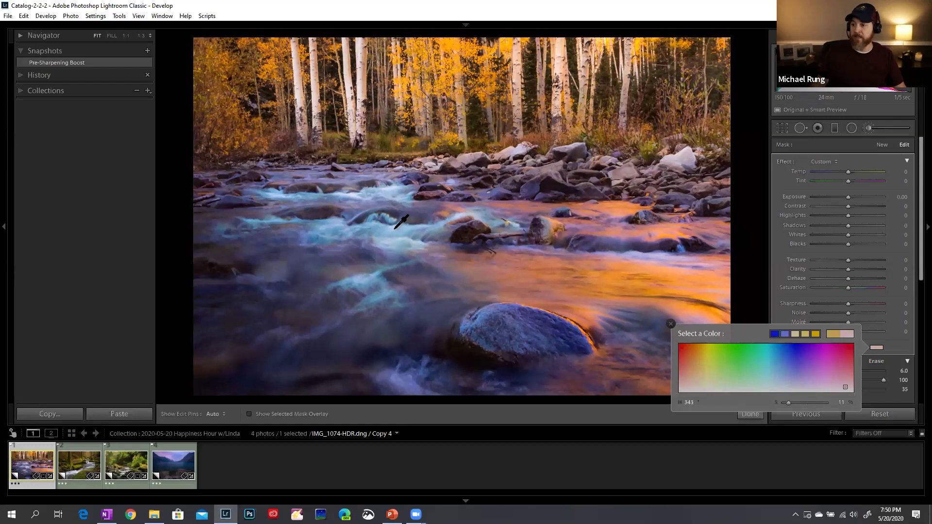
click(397, 234)
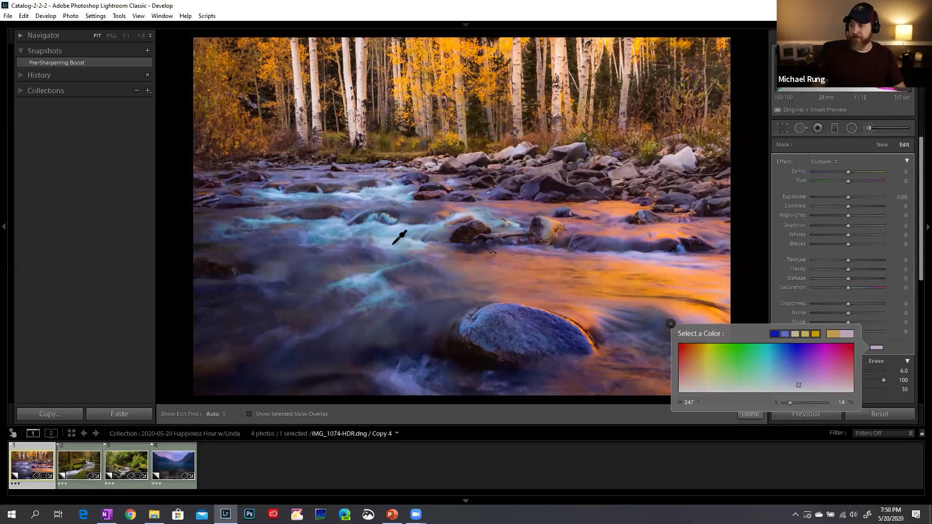
- Sample the orange reflection beside the large boulder as the brush tint, with hue 37, and close the color selector
click(595, 290)
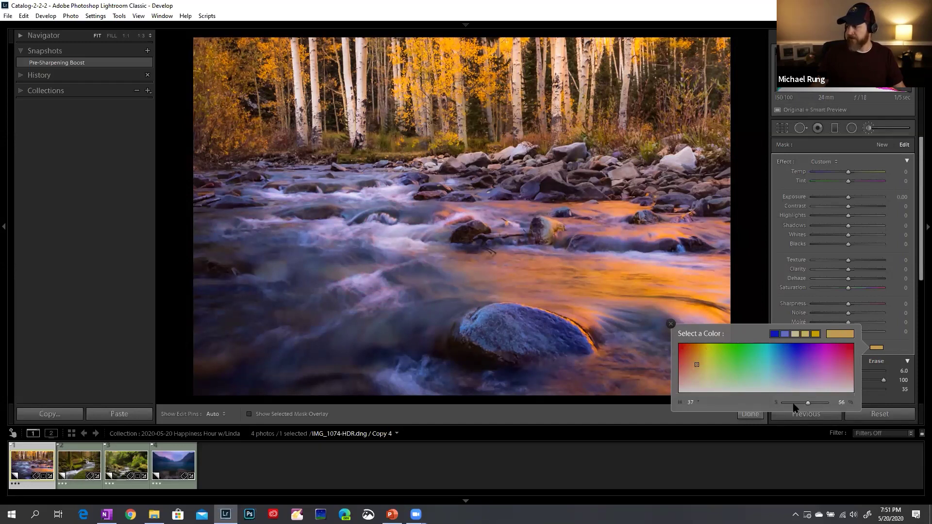
drag(798, 404, 799, 405)
click(670, 324)
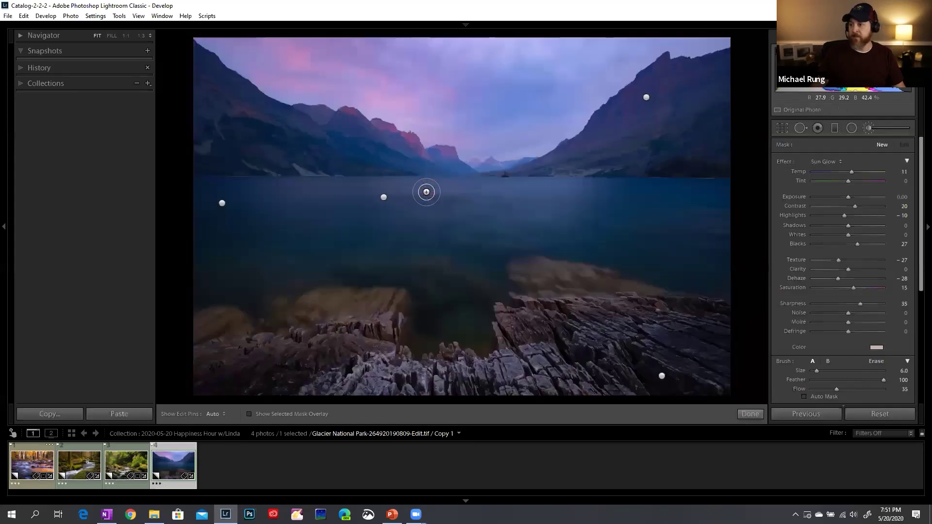
- Start a new Adjustment Brush mask on the lake photo using the Color effect preset
click(880, 145)
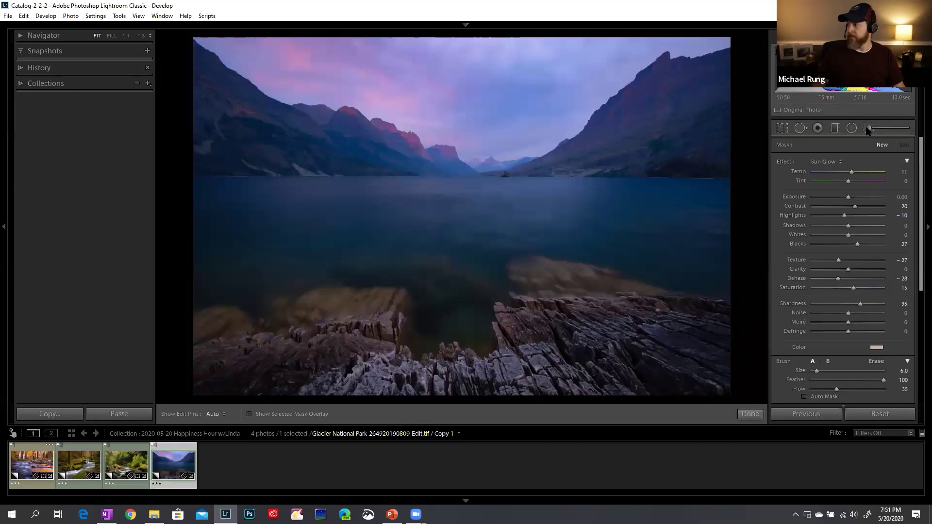
click(825, 161)
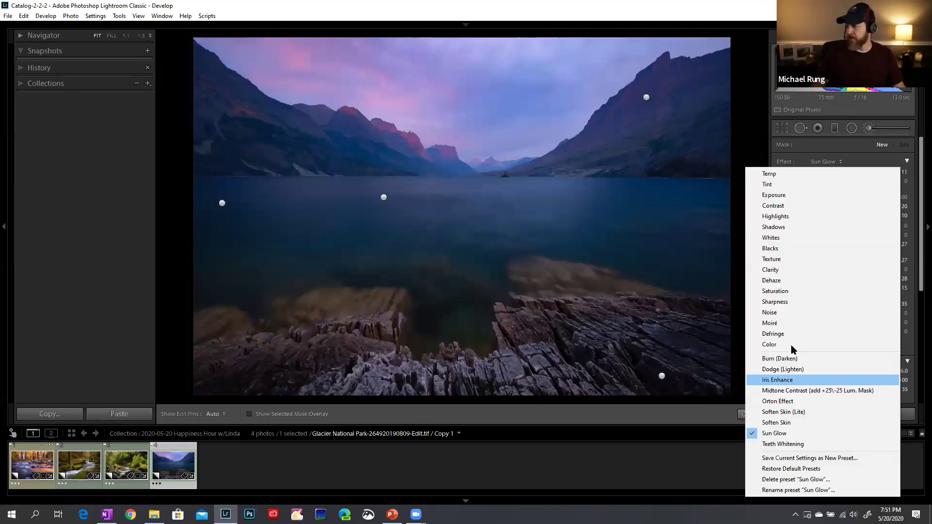
click(791, 344)
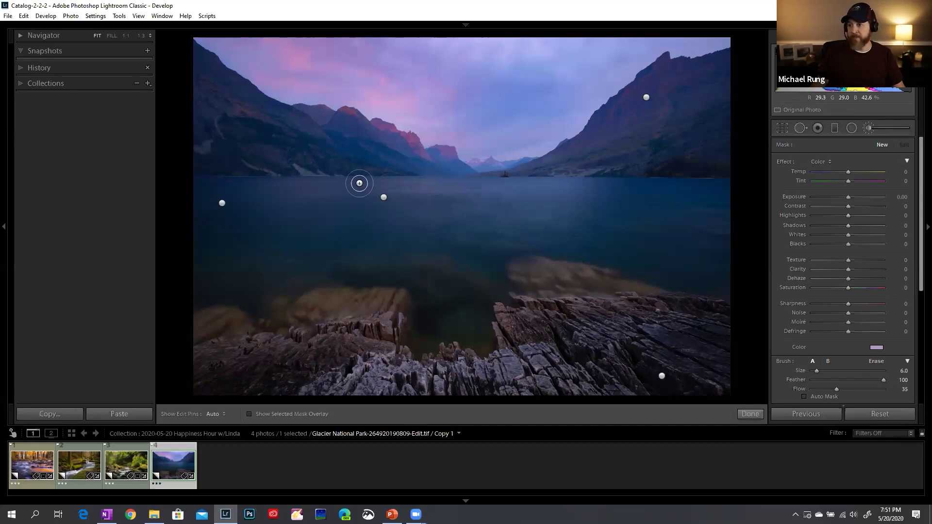
- Sample a light purple from the pink clouds as the brush color, hue 272 and saturation 21%, and paint it onto the lake below the mountains
click(875, 348)
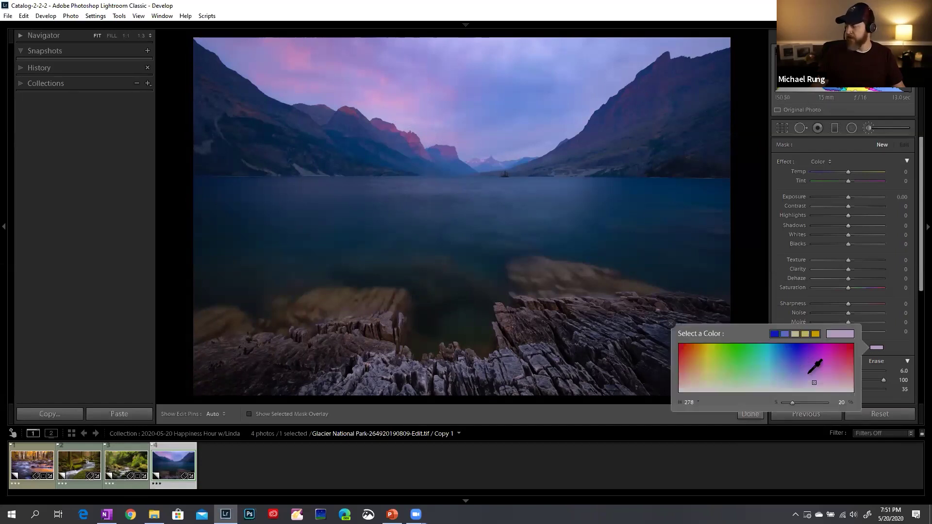
drag(814, 376, 411, 137)
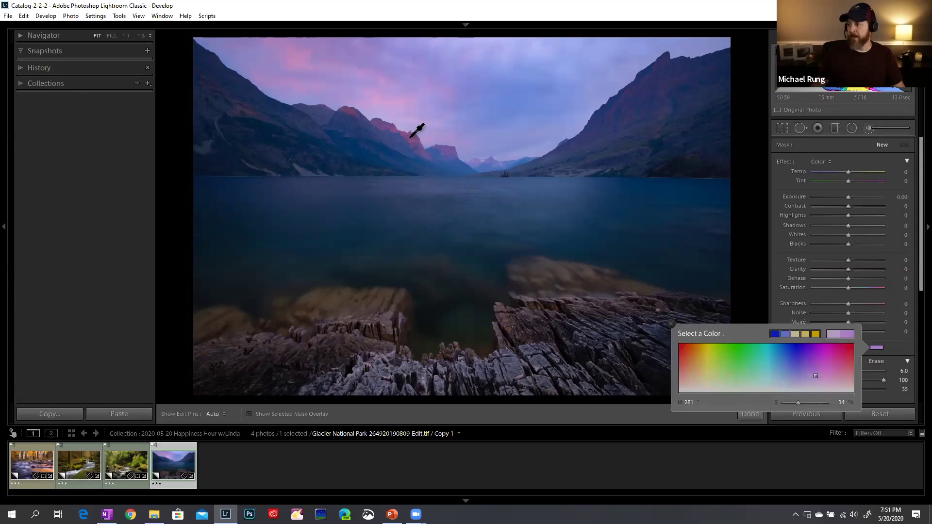
drag(410, 137, 400, 106)
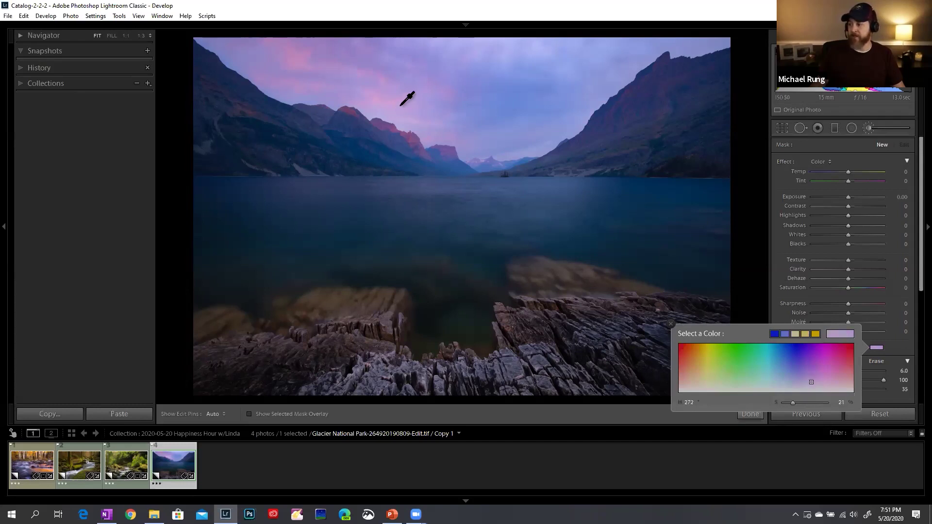
drag(400, 105, 399, 104)
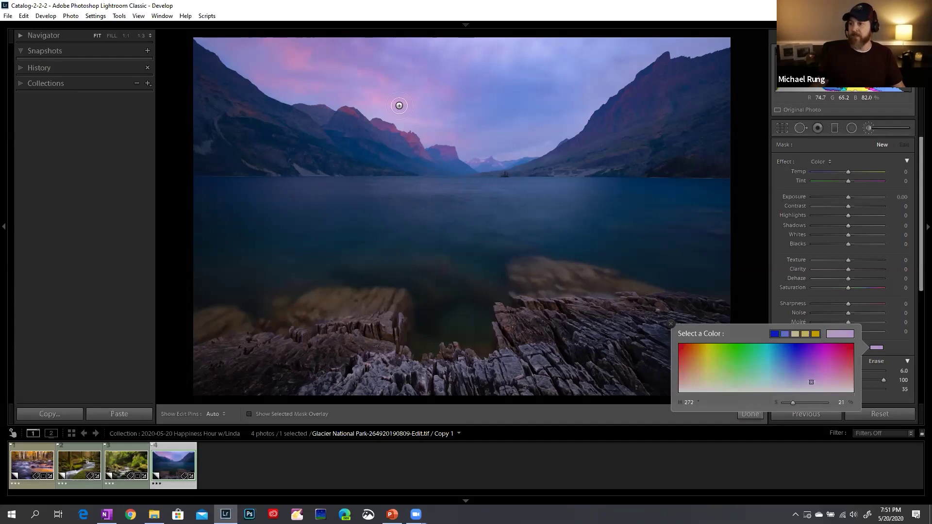
click(360, 188)
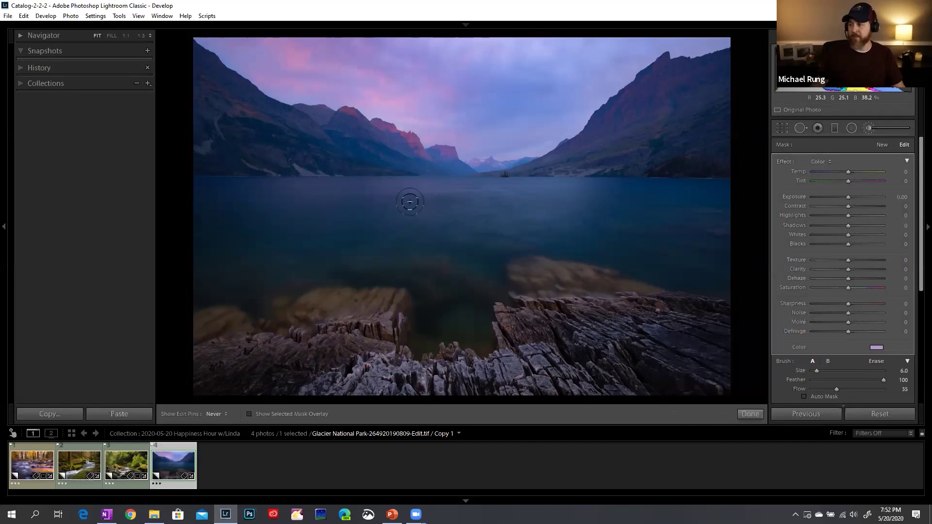
key(h)
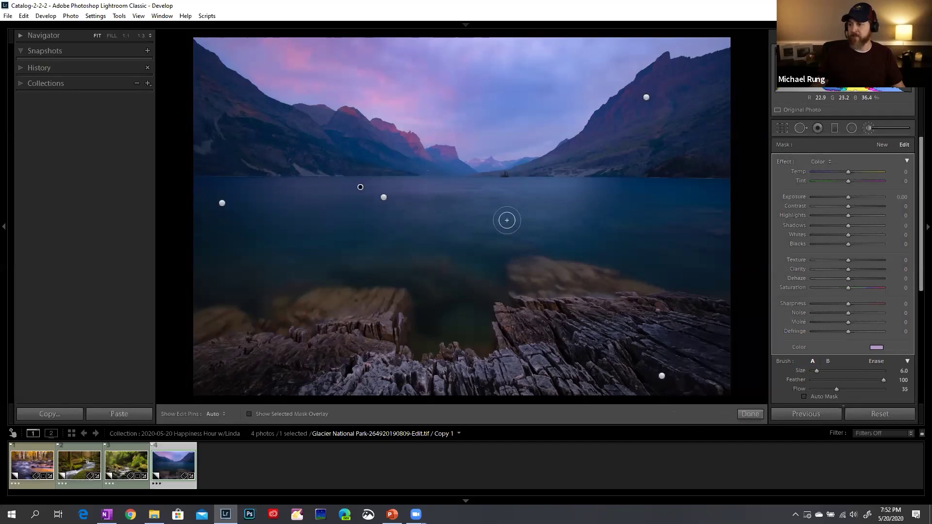
- Raise the brush color's saturation to 76%, and check the tinted lake with the edit pins hidden and shown
click(874, 348)
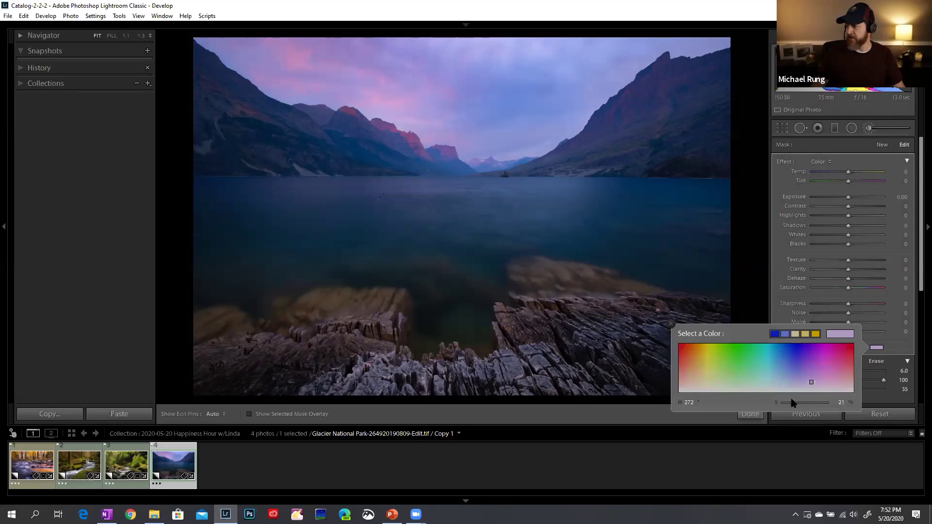
drag(794, 403, 816, 404)
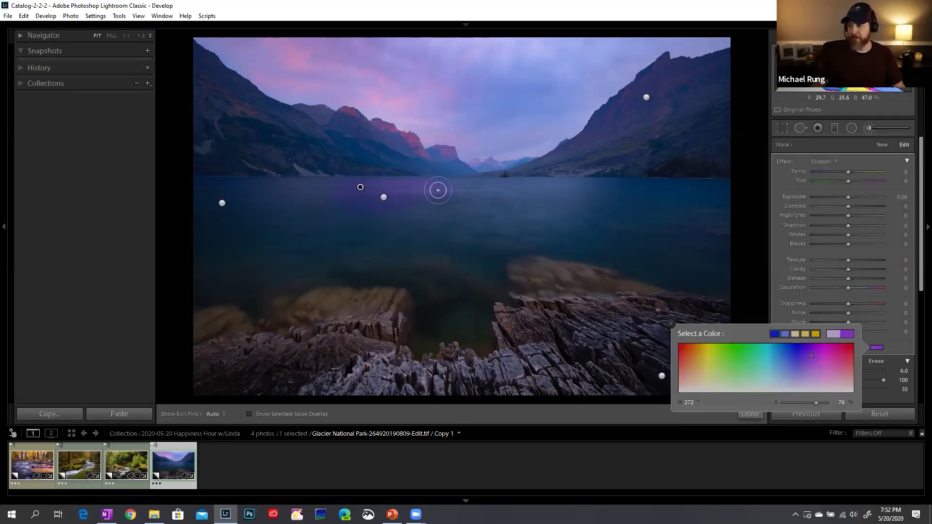
key(h)
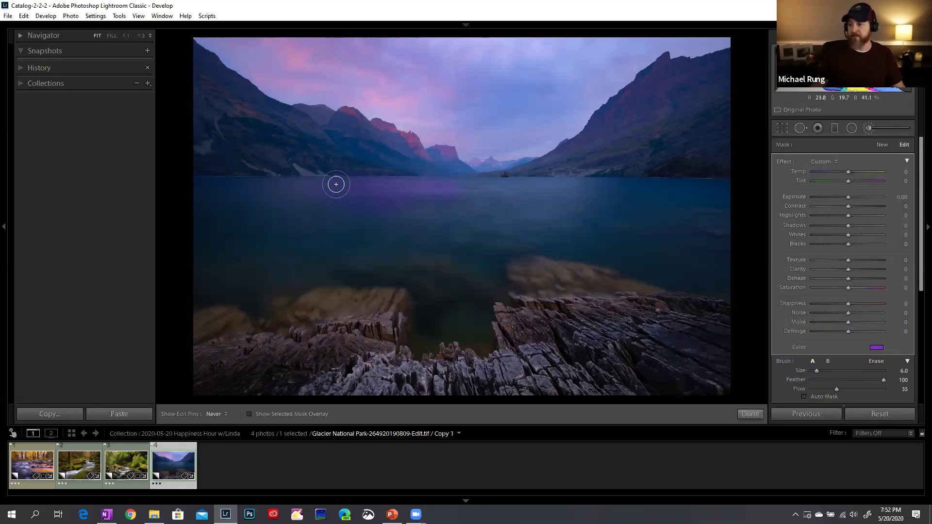
key(h)
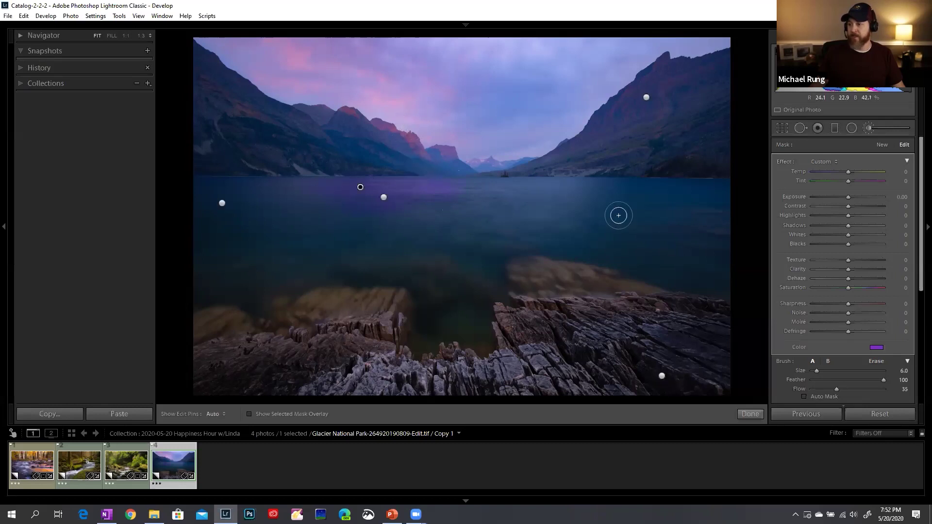
- Lower the purple brush color's saturation to 31% for the lake tint and finish the Adjustment Brush edit
click(876, 347)
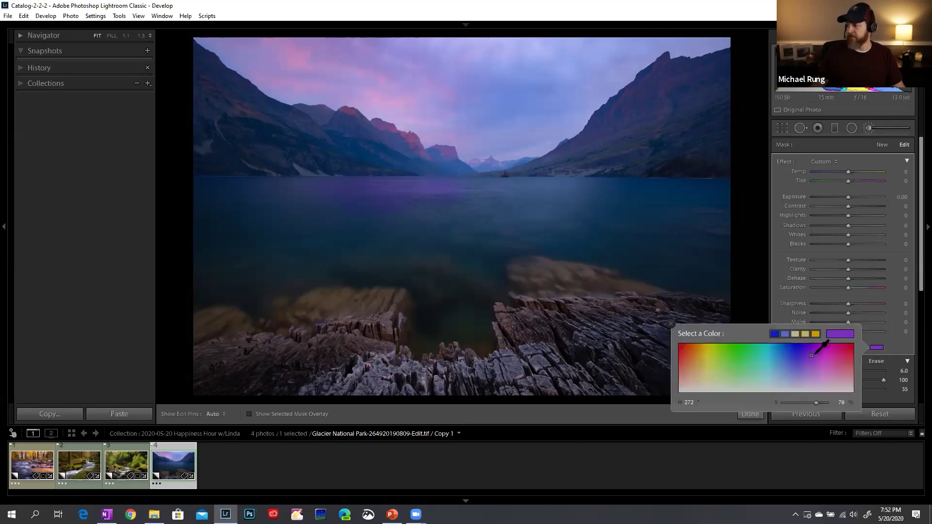
drag(815, 405, 798, 407)
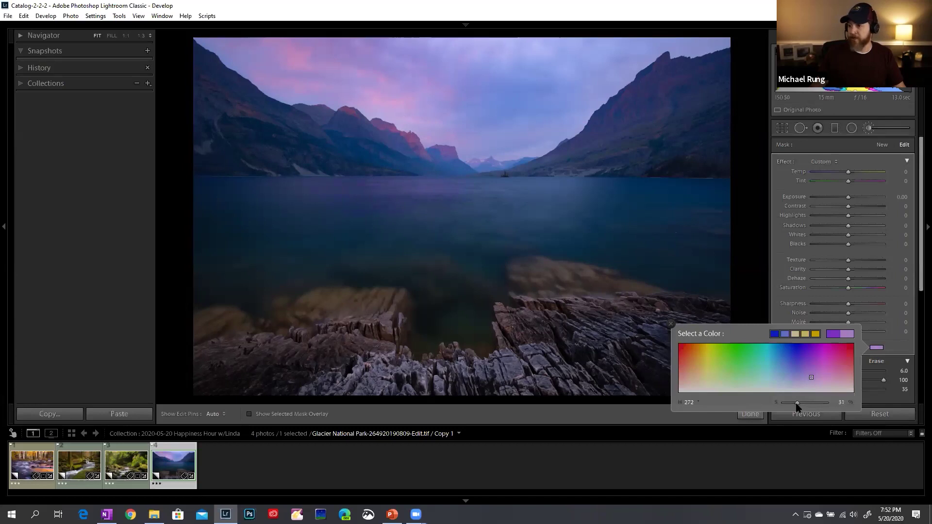
click(671, 323)
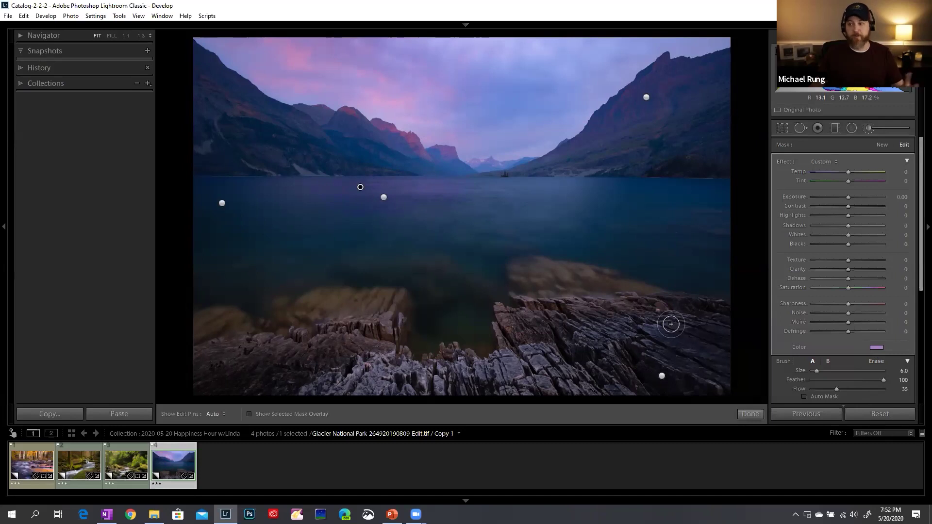
click(749, 414)
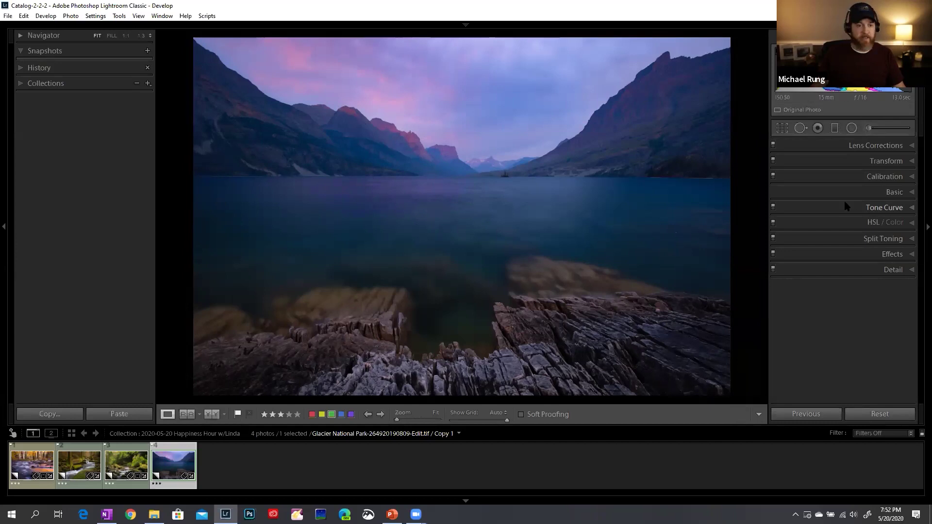
- In the HSL luminance adjustments of the lake photo, try Blue at -57 and set it to +4
click(825, 224)
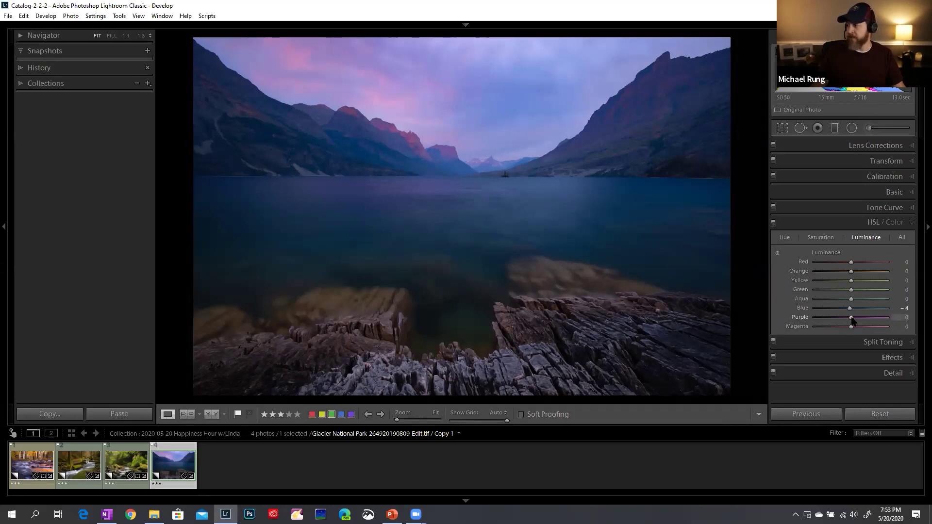
drag(852, 320, 831, 313)
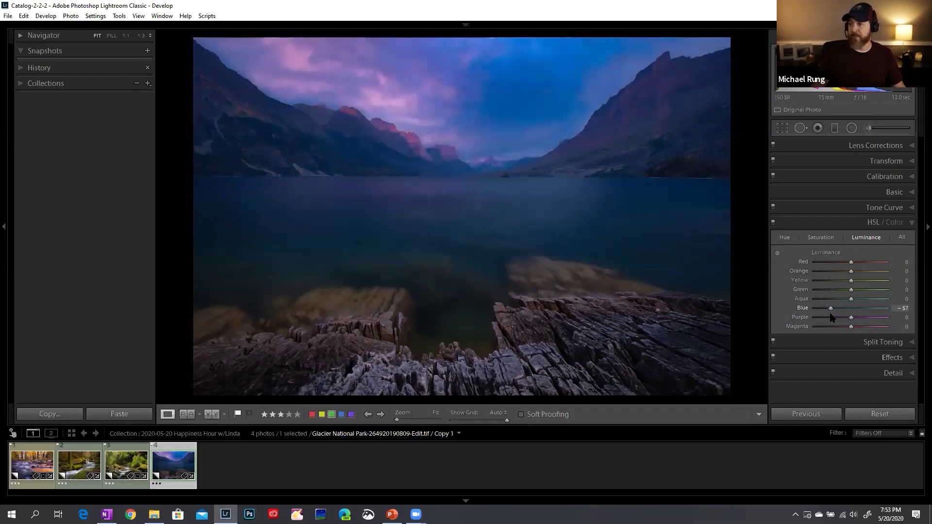
drag(830, 313, 852, 319)
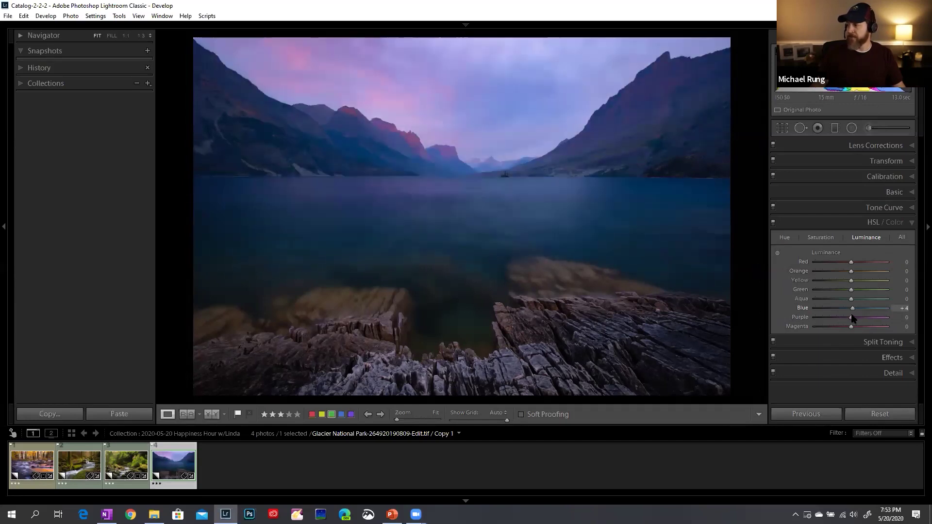
- Use the luminance targeted adjustment on the sky to reach Blue -13 and Purple -17, and close the HSL adjustments
click(777, 253)
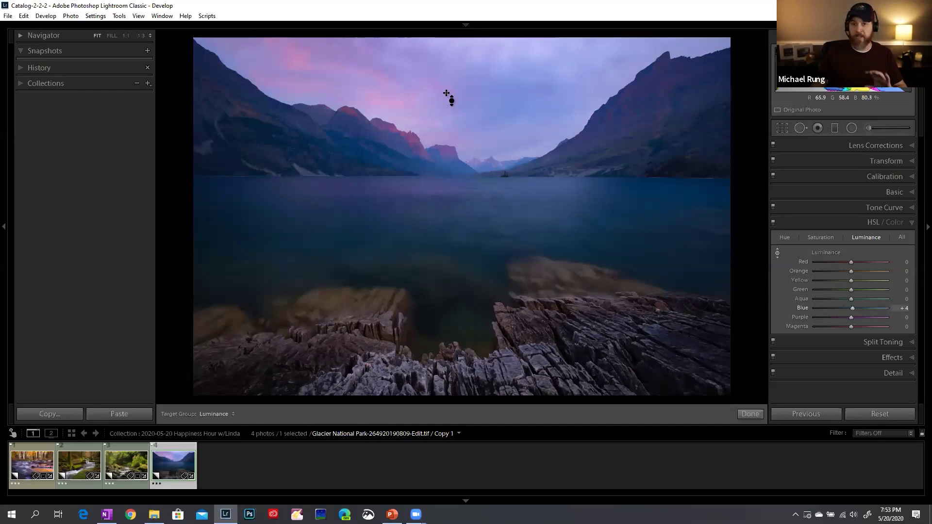
key(Down)
key(Down)
key(Down)
key(Down)
key(Down)
key(Down)
key(Down)
key(Down)
key(Down)
key(Down)
key(Down)
key(Down)
key(Down)
key(Down)
key(Down)
key(Down)
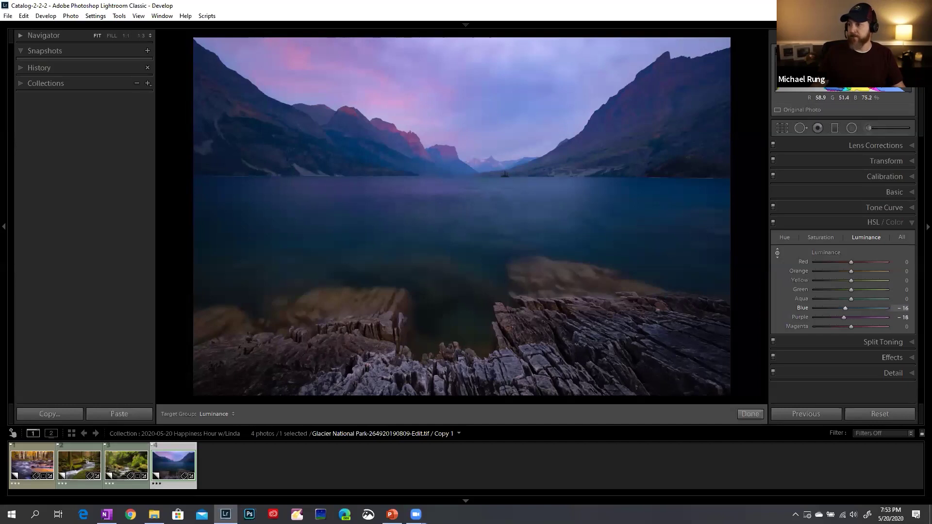
key(Down)
key(Down)
key(Down)
key(Down)
key(Down)
key(Down)
key(Down)
key(Down)
key(Down)
key(Down)
key(Down)
key(Down)
key(Down)
key(Down)
key(Down)
key(Down)
key(Down)
key(Down)
key(Down)
key(Down)
key(Up)
key(Up)
key(Up)
key(Up)
key(Up)
key(Up)
key(Up)
key(Up)
key(Up)
key(Up)
key(Up)
key(Up)
key(Up)
key(Up)
key(Up)
key(Up)
key(Up)
key(Up)
key(Up)
key(Up)
key(Up)
key(Up)
key(Up)
key(Up)
key(Up)
key(Up)
key(Up)
key(Up)
key(Up)
key(Up)
key(Up)
key(Up)
key(Up)
key(Up)
key(Up)
key(Up)
key(Up)
key(Up)
key(Up)
key(Up)
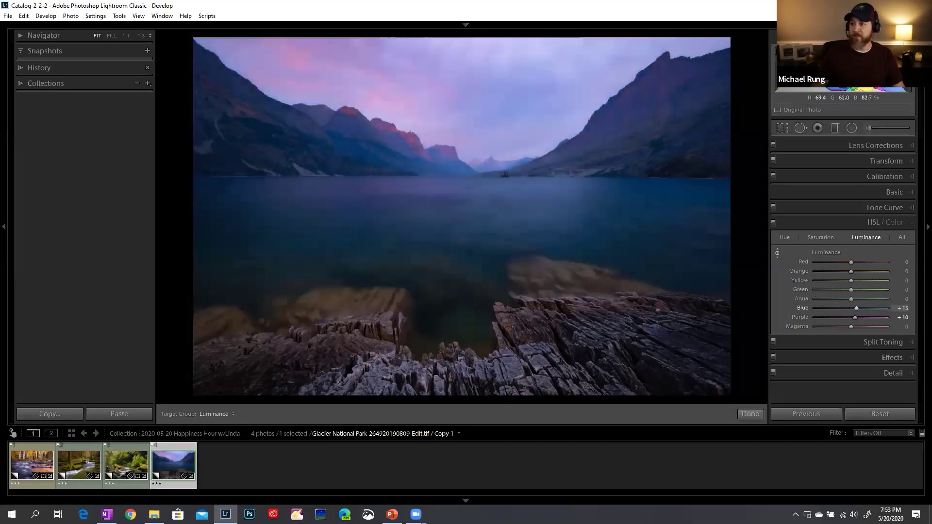
key(Down)
key(Down)
key(Down)
key(Down)
key(Down)
key(Down)
key(Down)
key(Down)
key(Down)
key(Down)
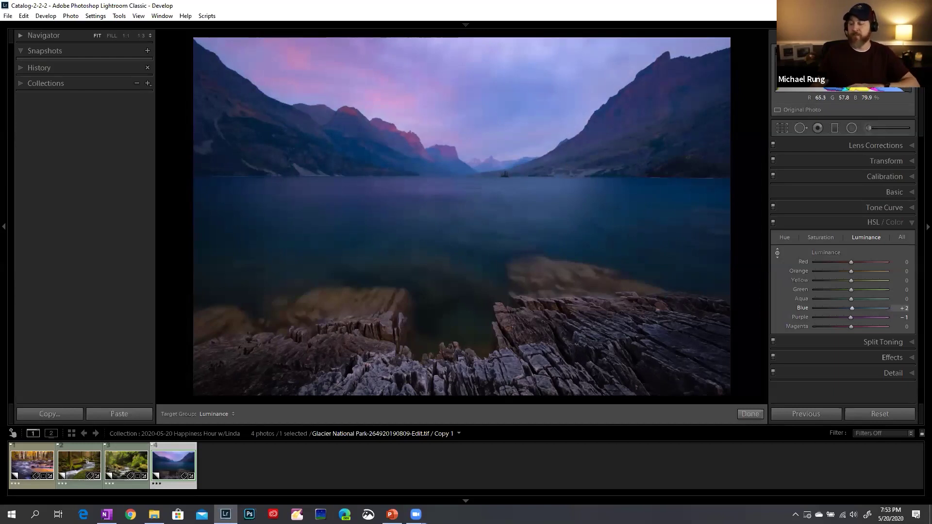
key(Down)
key(Down)
key(Down)
key(Down)
key(Down)
key(Down)
key(Down)
key(Down)
key(Down)
key(Down)
key(Down)
key(Down)
key(Down)
key(Down)
key(Down)
key(Down)
key(Down)
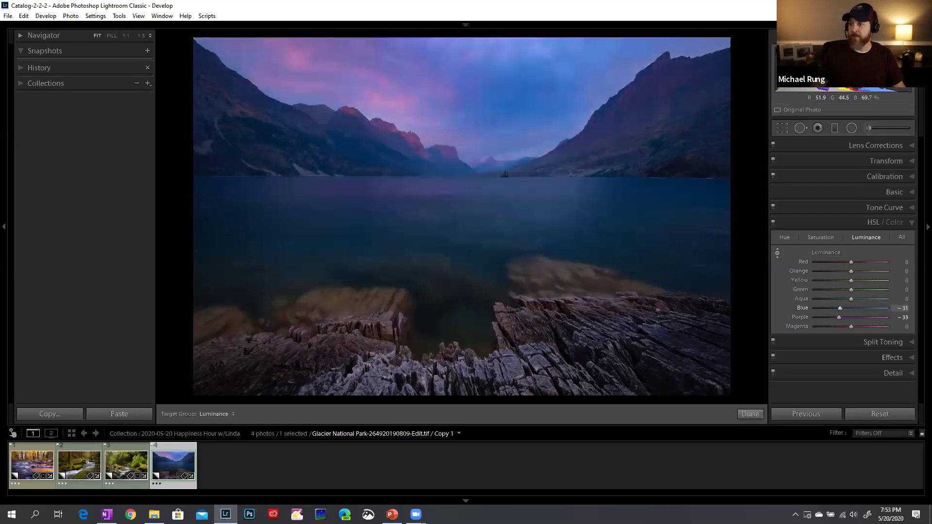
key(Up)
key(Up)
key(Up)
key(Up)
key(Up)
key(Up)
key(Up)
key(Up)
key(Up)
key(Up)
key(Up)
key(Up)
key(Up)
key(Up)
key(Up)
key(Up)
key(Up)
key(Up)
key(Up)
key(Up)
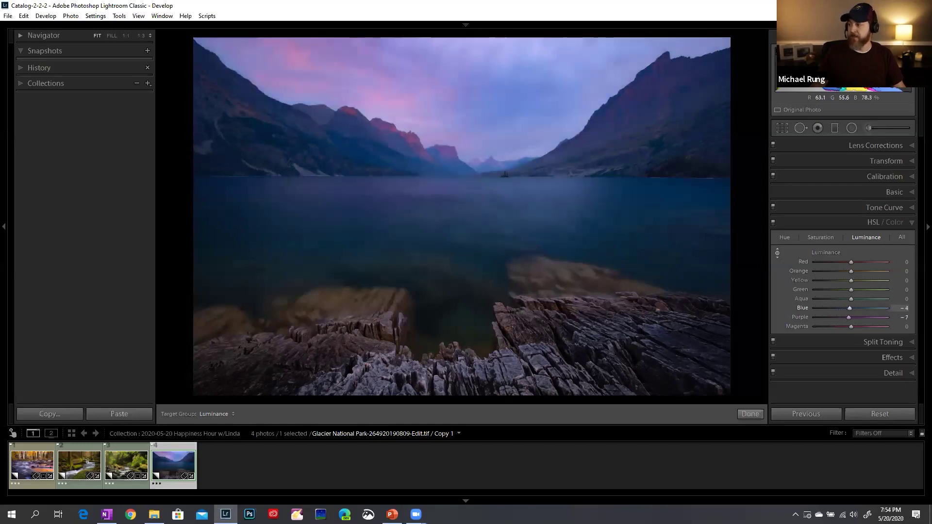
key(Down)
key(Down)
key(Down)
key(Down)
key(Down)
key(Down)
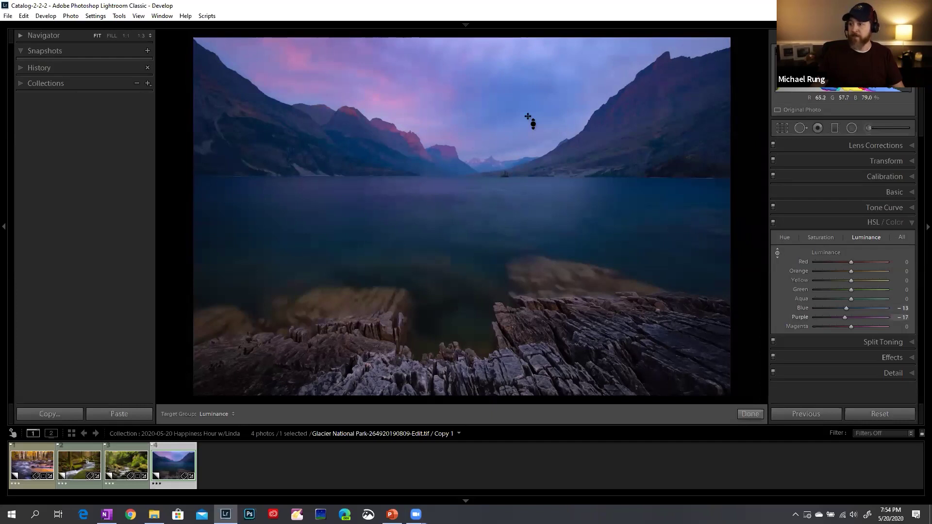
click(776, 254)
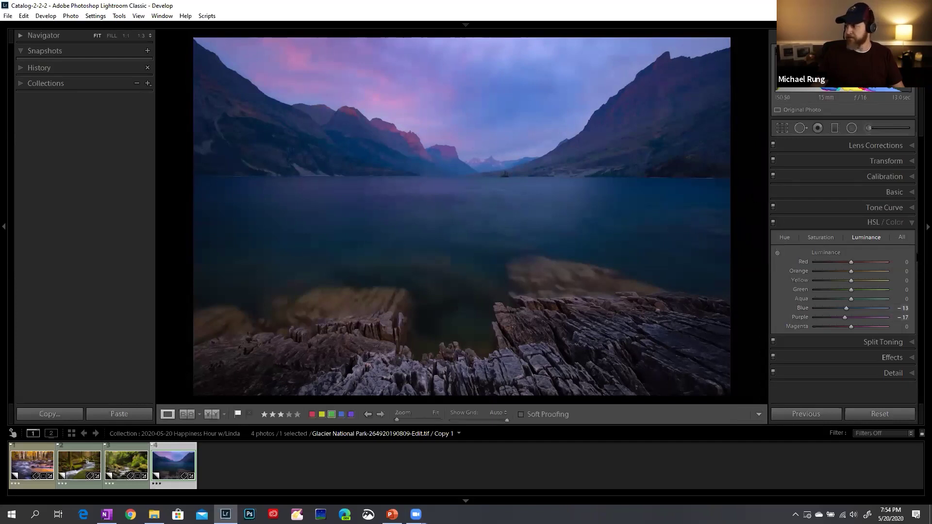
click(851, 226)
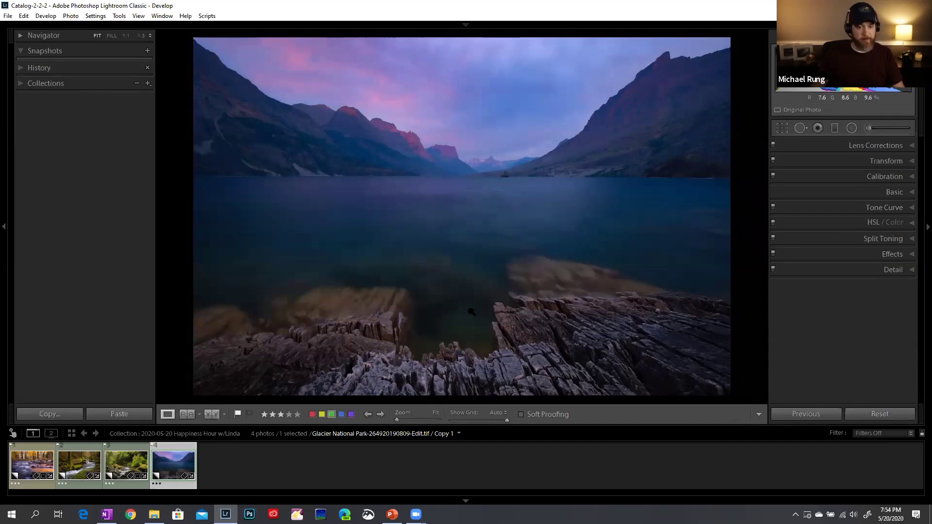
- Switch to the forest stream photo Copy 3 and darken the moss with the luminance targeted adjustment to Yellow -41 and Green -14
key(Left)
key(Left)
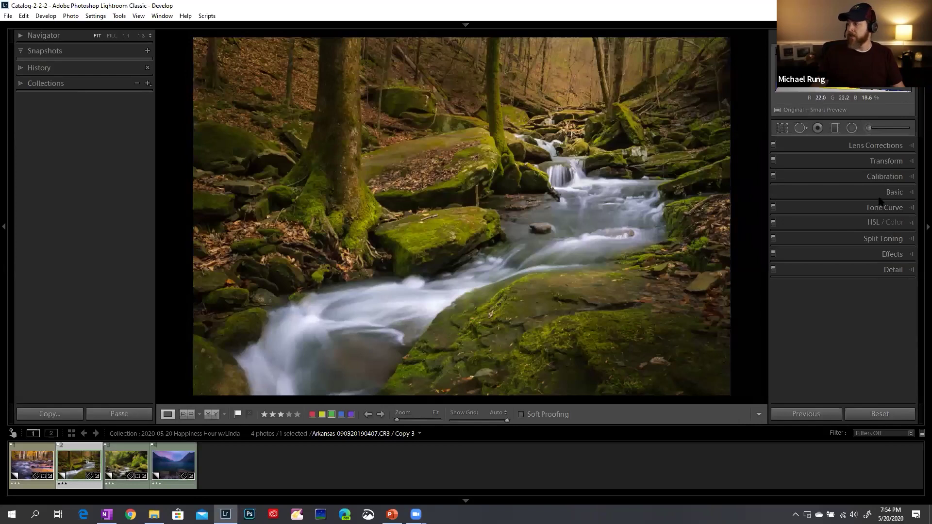
click(836, 226)
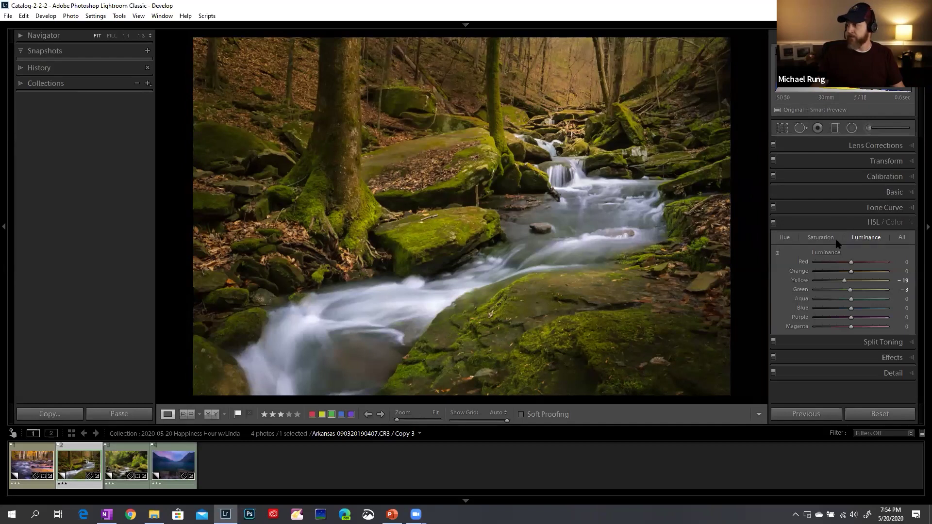
click(777, 253)
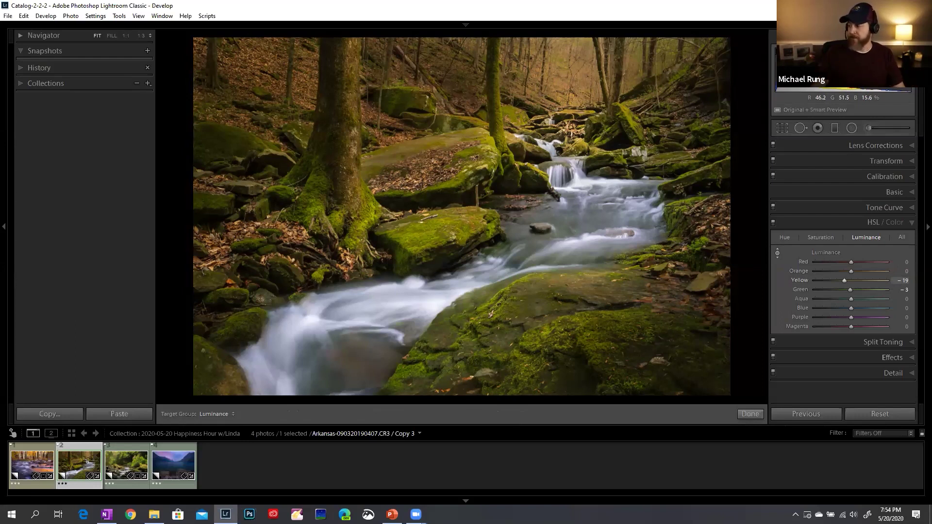
key(Down)
key(Down)
key(Down)
key(Down)
key(Down)
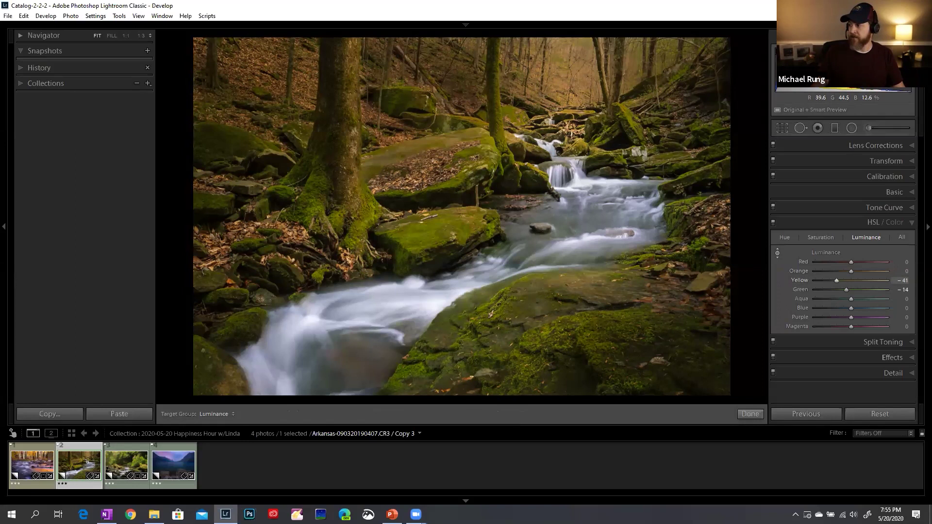
- Brighten the moss luminance to Yellow +6 and Green +9, and close the targeted adjustment and HSL settings
key(Up)
key(Up)
key(Up)
key(Up)
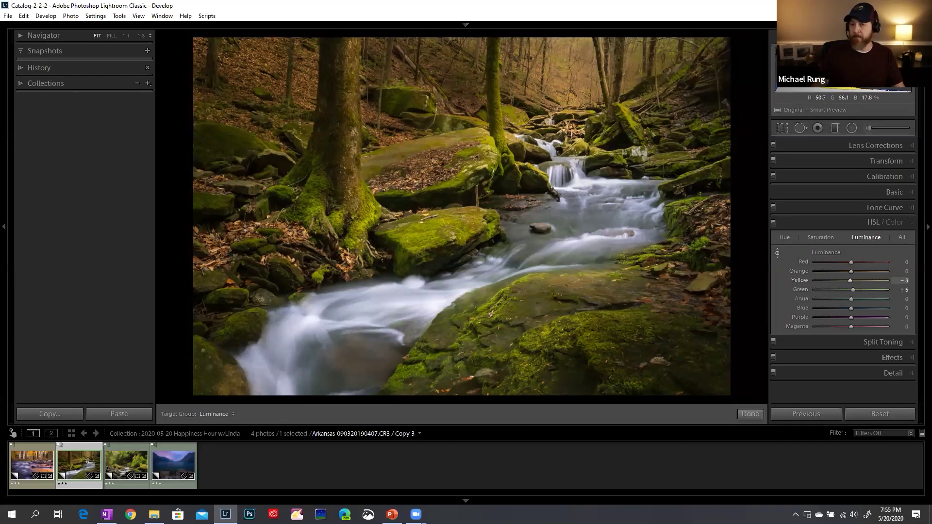
key(Up)
key(Up)
key(Up)
key(Up)
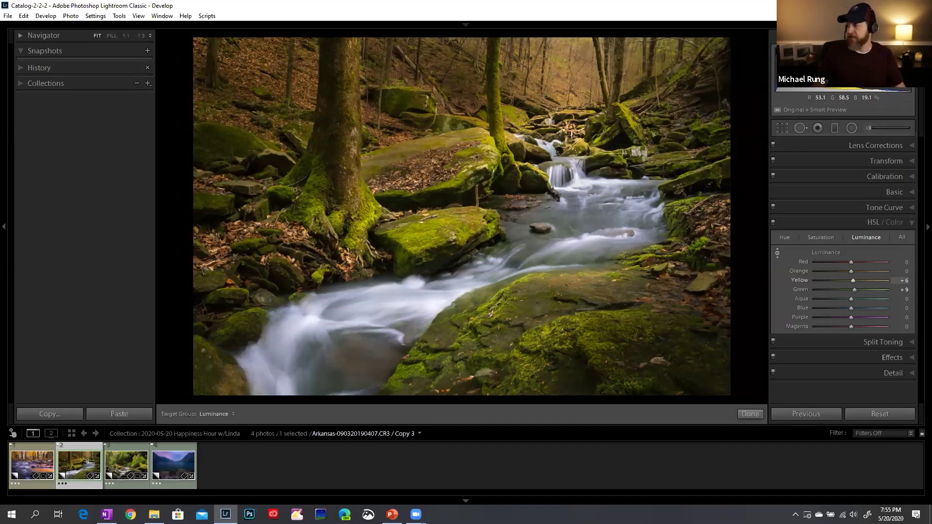
click(777, 253)
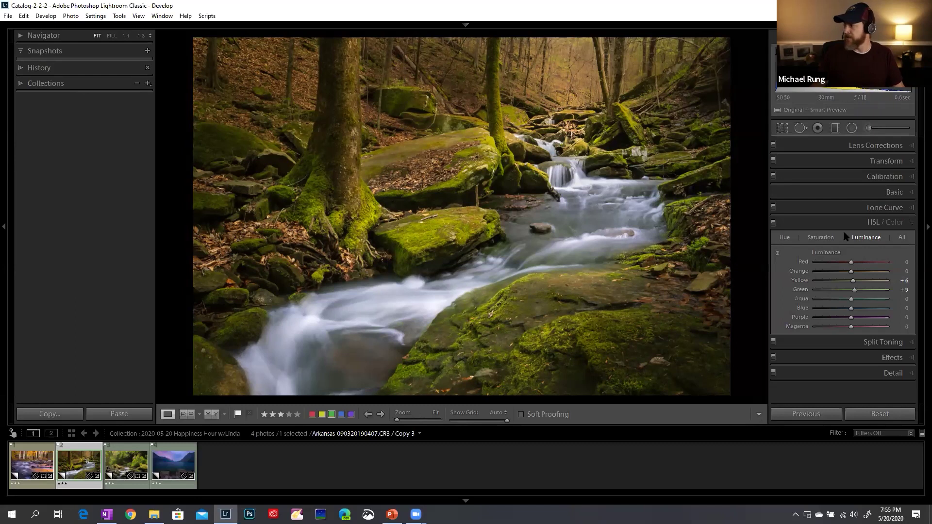
click(890, 203)
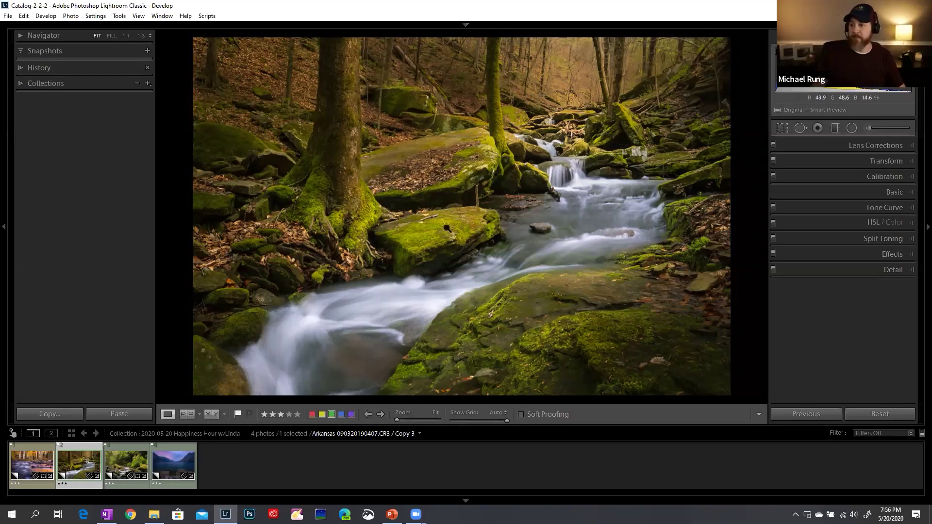
click(869, 129)
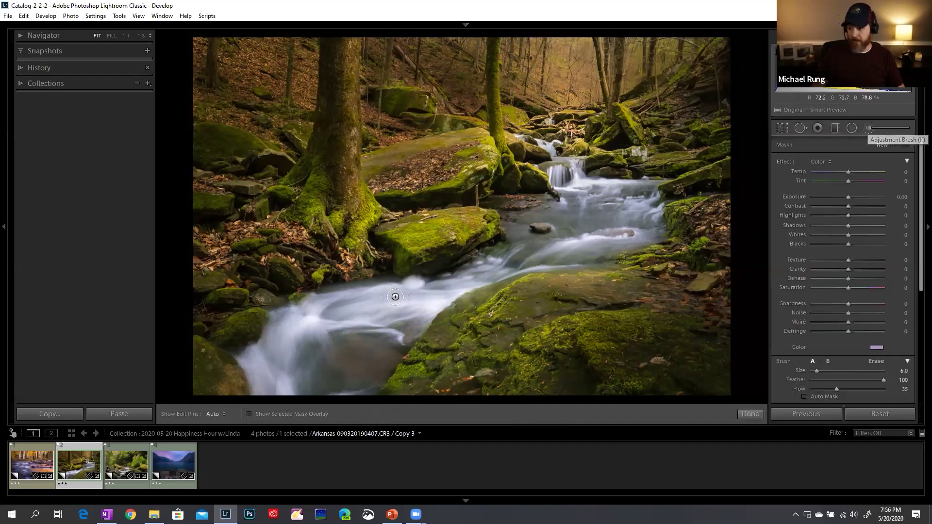
mouse_move(383, 297)
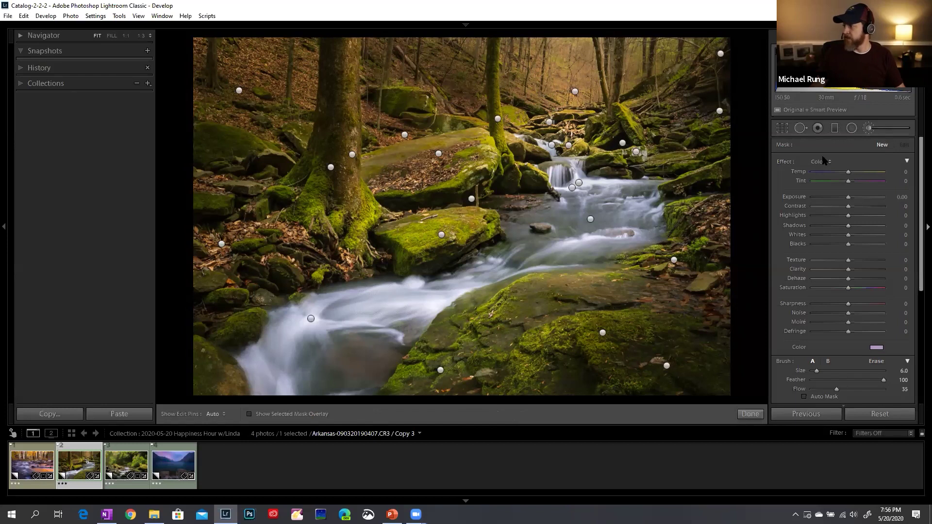
click(868, 128)
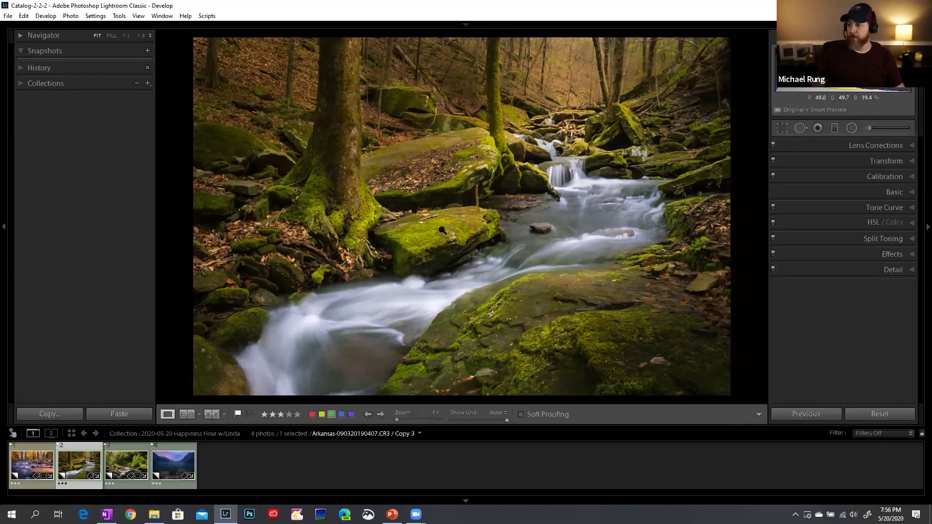
- Open the Adjustment Brush with the Color effect and set its tint to a green with hue 125 and saturation 49
click(869, 129)
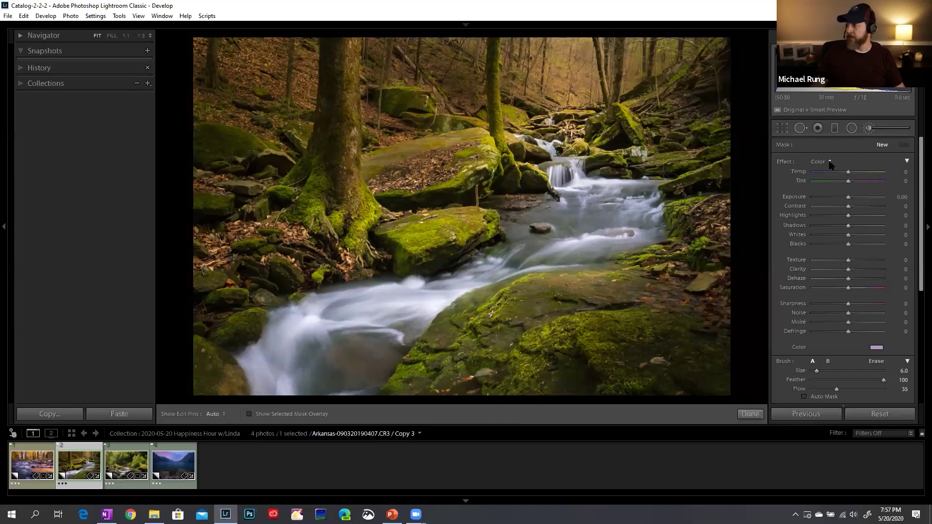
click(830, 163)
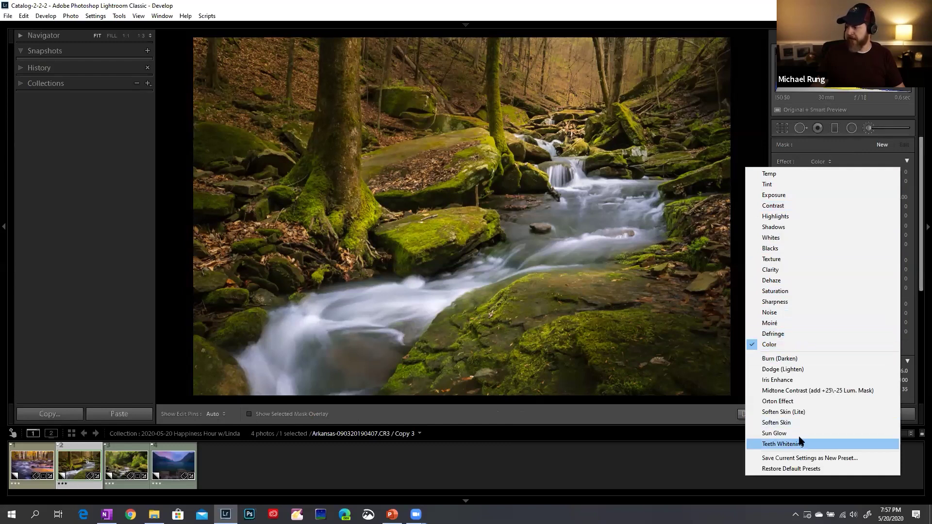
click(770, 345)
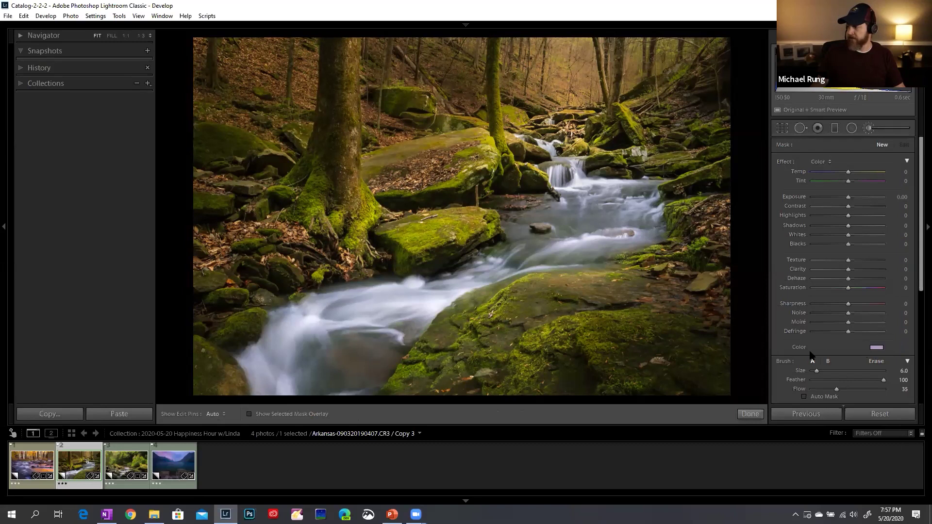
click(876, 348)
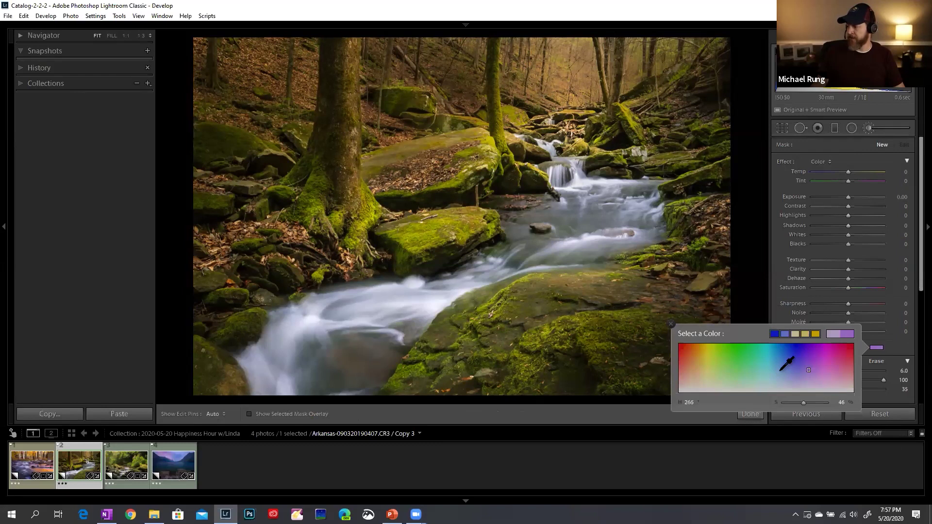
click(797, 370)
drag(798, 371, 739, 356)
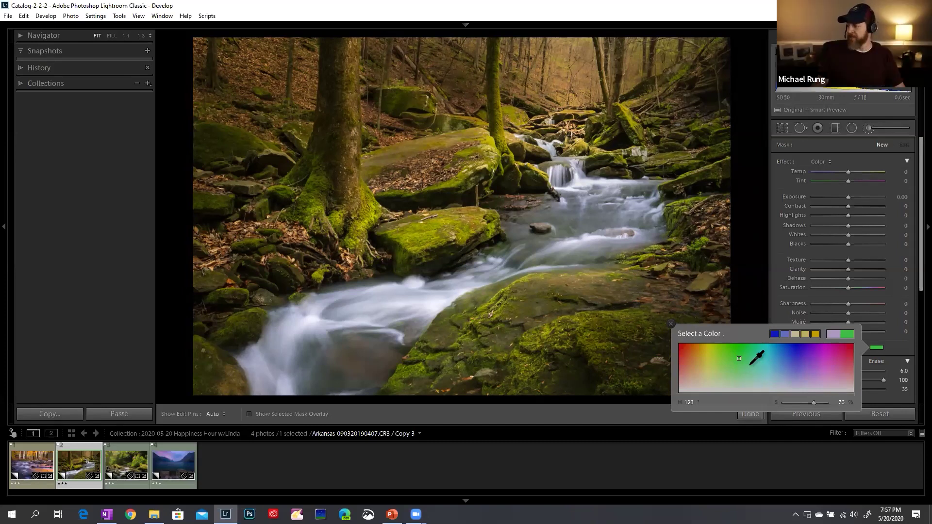
click(794, 369)
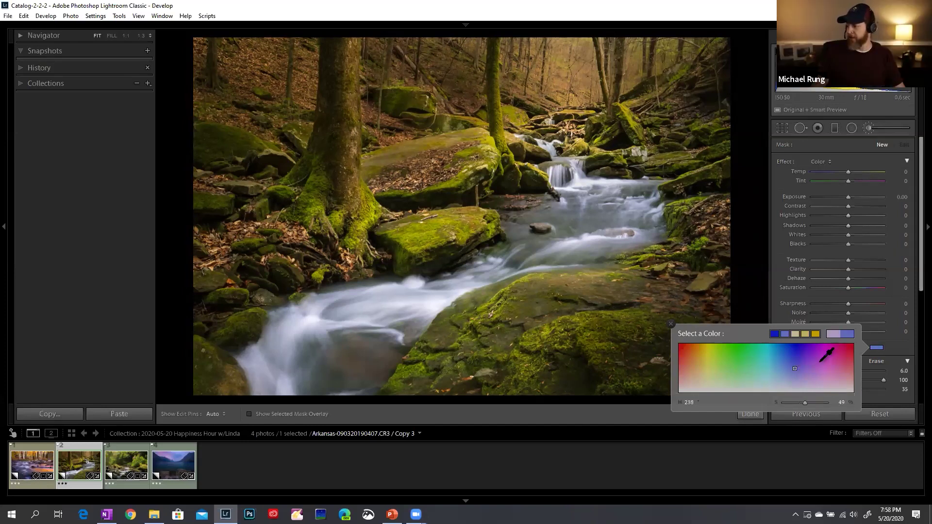
click(735, 362)
drag(741, 352, 739, 368)
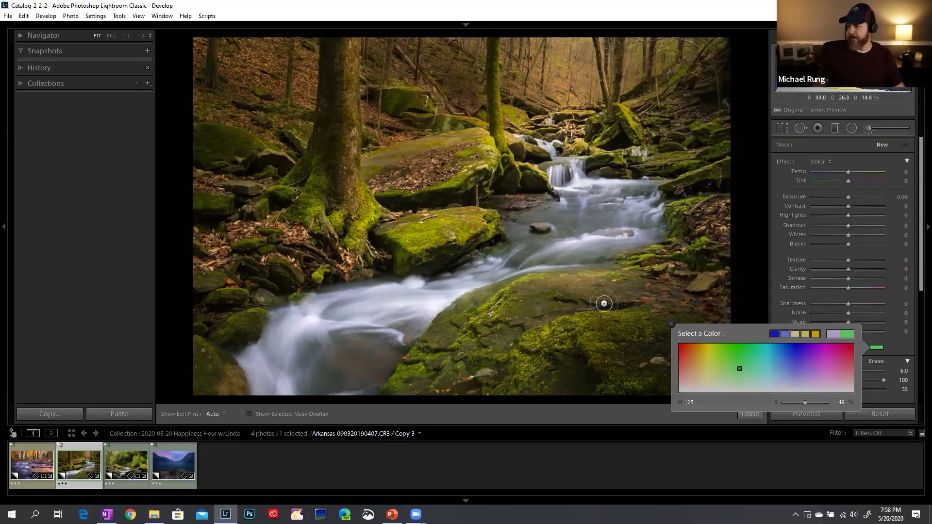
- Paint the green tint over the bright water in the lower stream with the edit pins hidden, and restore the pins to Auto
key(h)
click(381, 311)
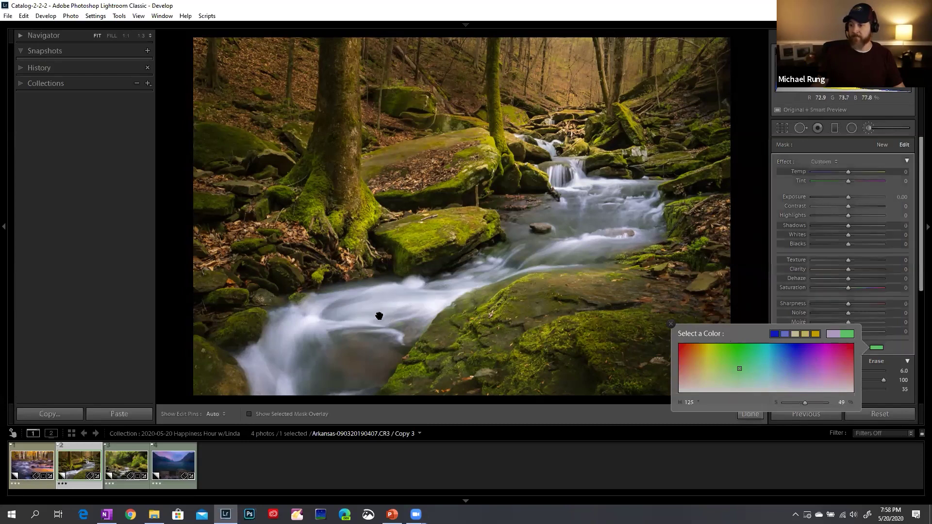
key(h)
key(h)
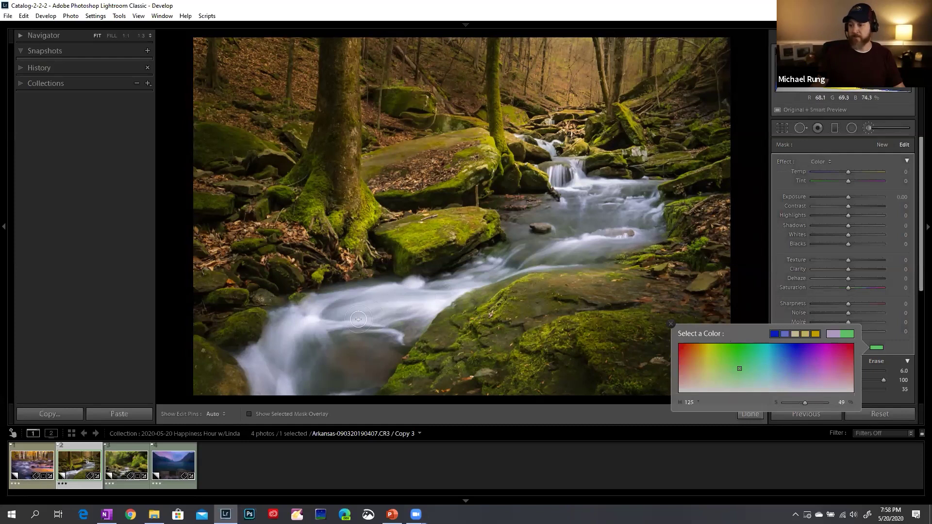
click(365, 315)
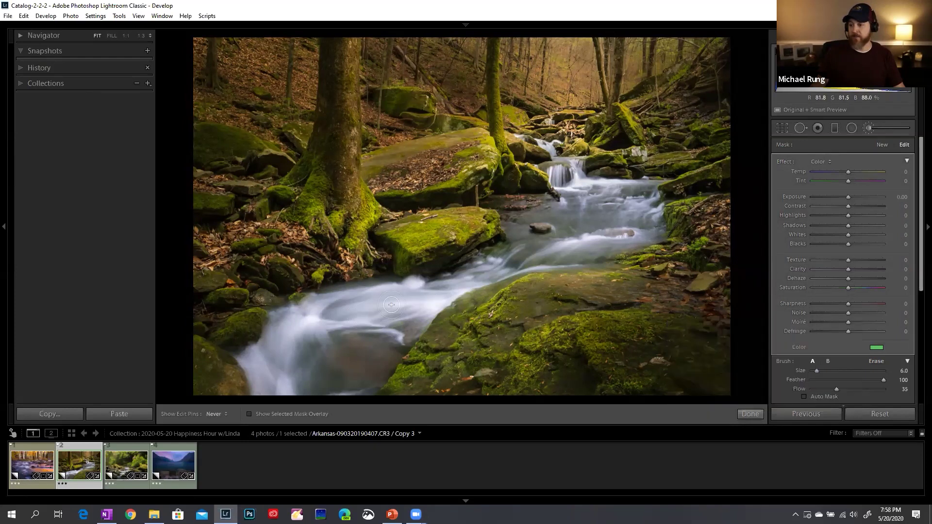
mouse_move(394, 302)
mouse_down()
mouse_move(326, 312)
mouse_move(451, 302)
mouse_move(375, 314)
mouse_move(396, 327)
mouse_move(432, 304)
mouse_up()
key(h)
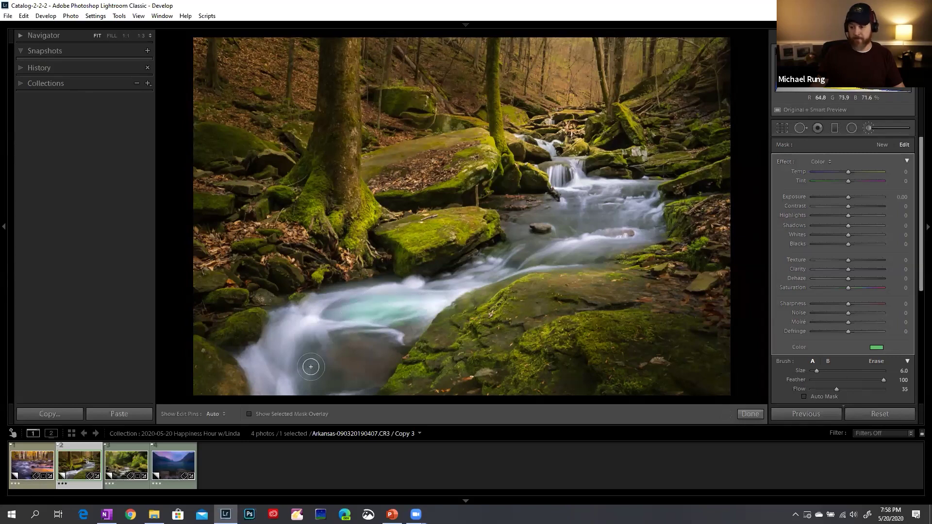
- Set the edit pins to Always show, delete the green brush adjustment from the stream, and close the brush
click(224, 414)
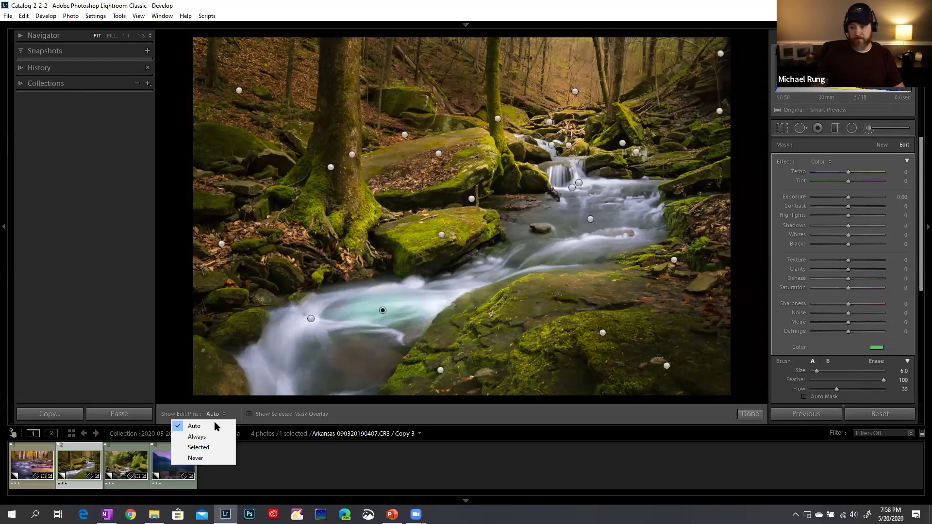
click(203, 435)
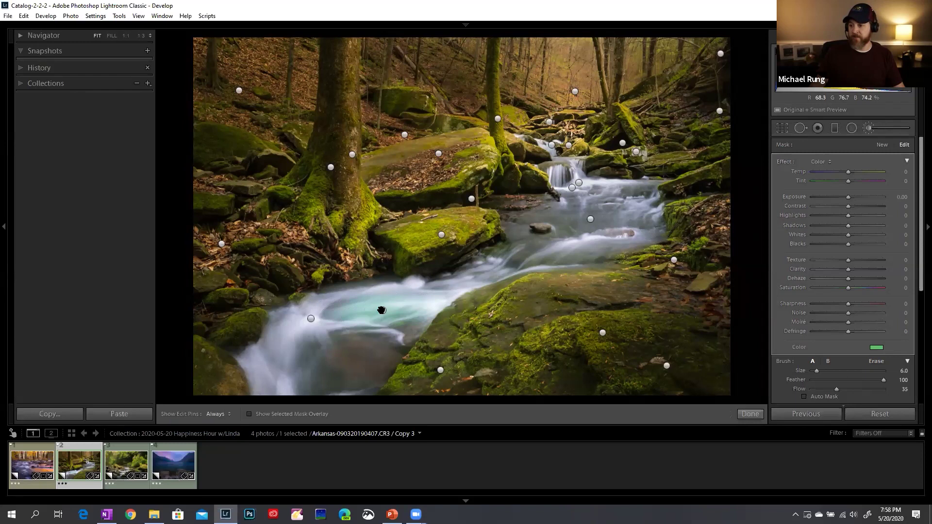
right_click(383, 311)
click(817, 128)
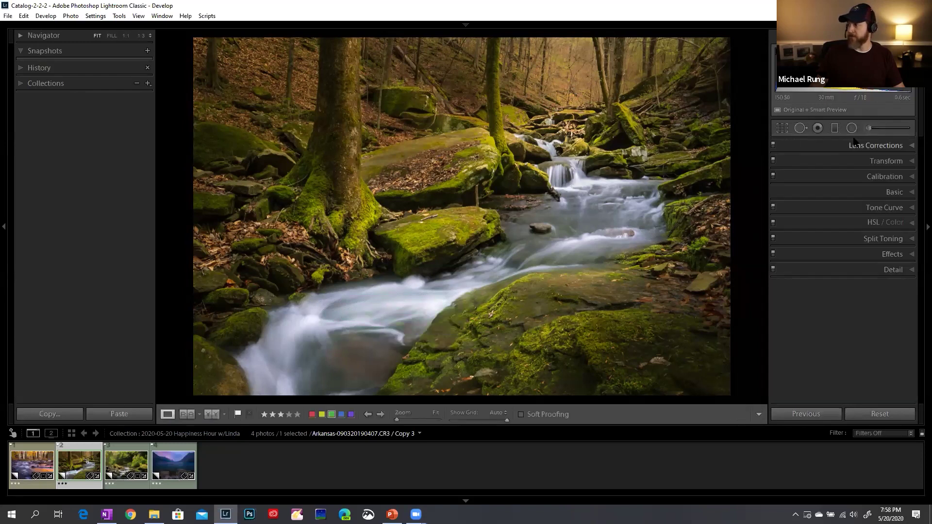
- Reopen the Adjustment Brush with the Color effect and sample a yellow-green from the photo, hue 68 and saturation 68, as its tint
click(869, 128)
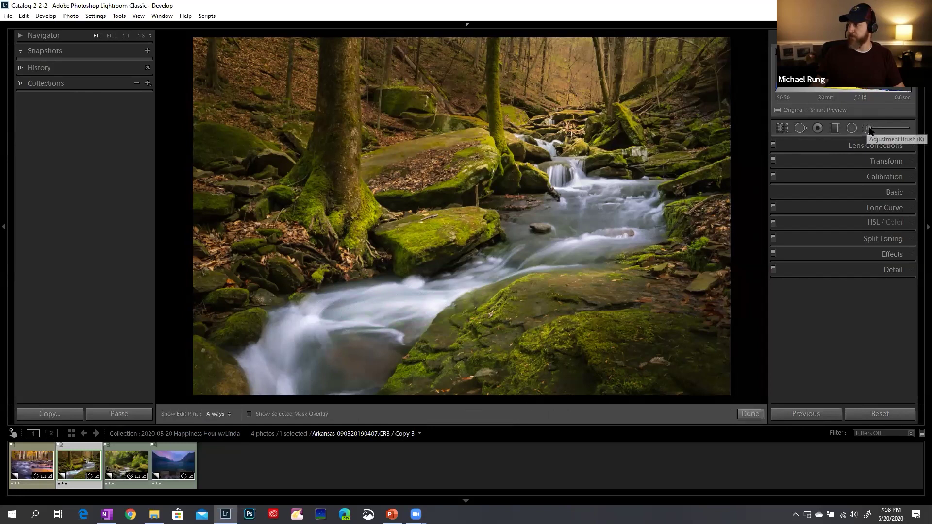
click(825, 162)
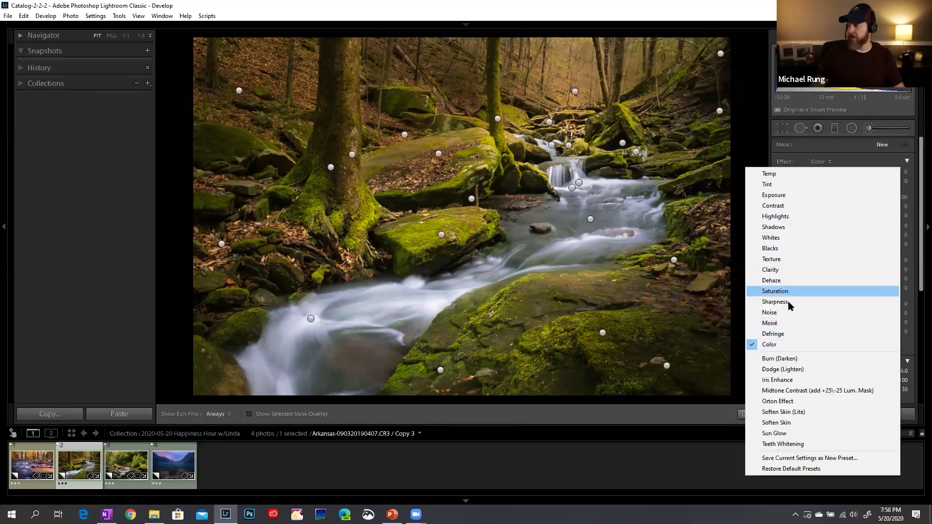
click(773, 343)
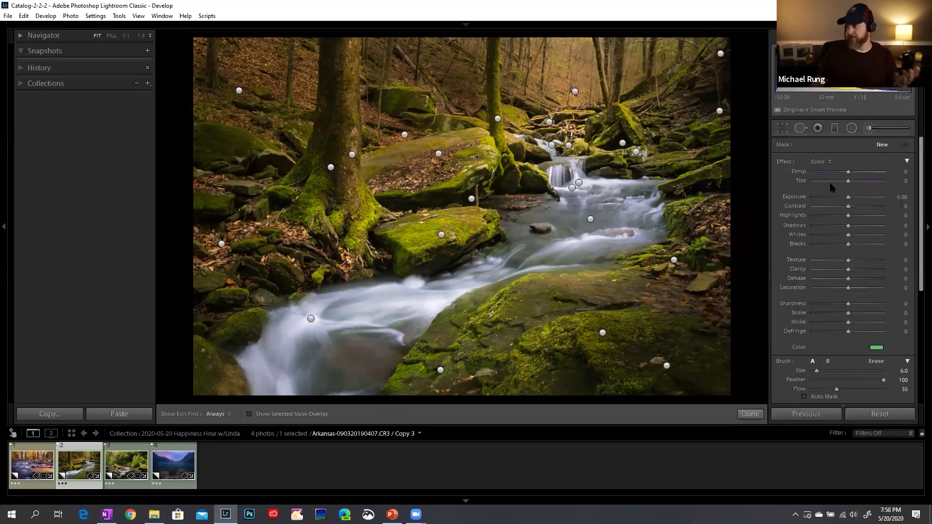
click(876, 350)
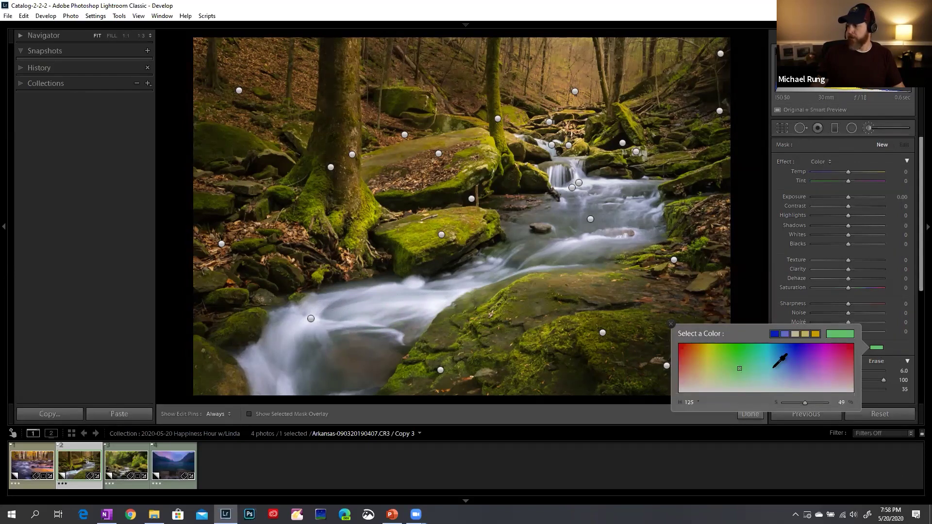
click(737, 364)
click(717, 369)
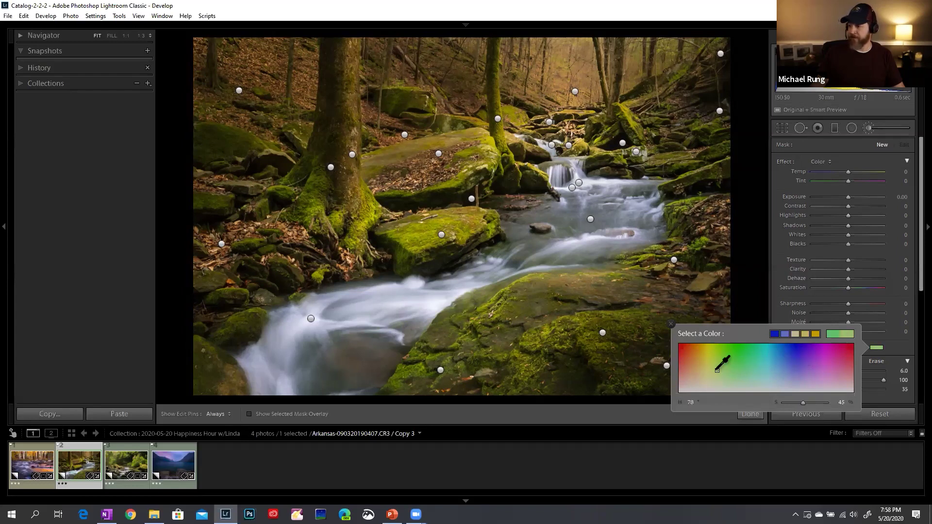
click(700, 359)
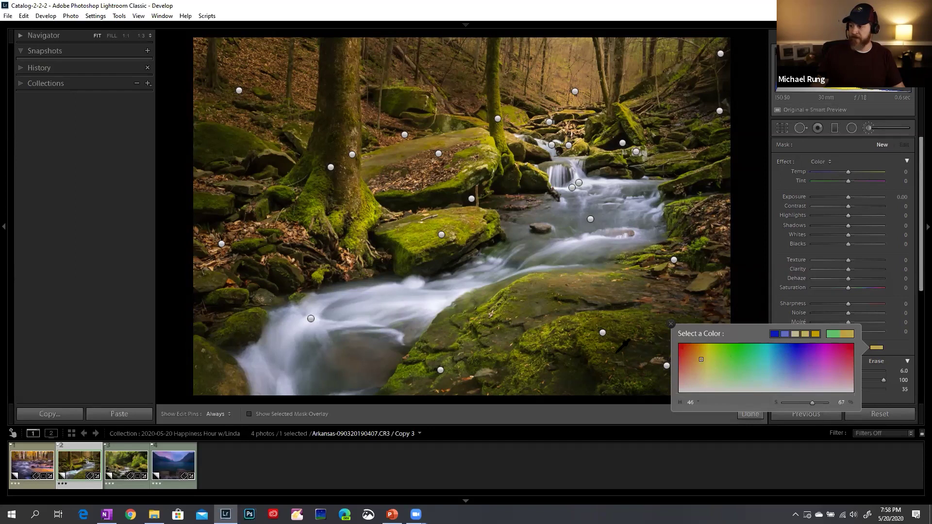
mouse_move(519, 348)
mouse_down()
mouse_move(537, 344)
mouse_move(514, 319)
mouse_move(603, 303)
mouse_move(577, 345)
mouse_move(520, 328)
mouse_move(478, 302)
mouse_move(415, 238)
mouse_up()
- Paint the yellow-green tint over the lower stream's water and raise the tint's saturation to 100
key(h)
key(h)
key(h)
click(411, 305)
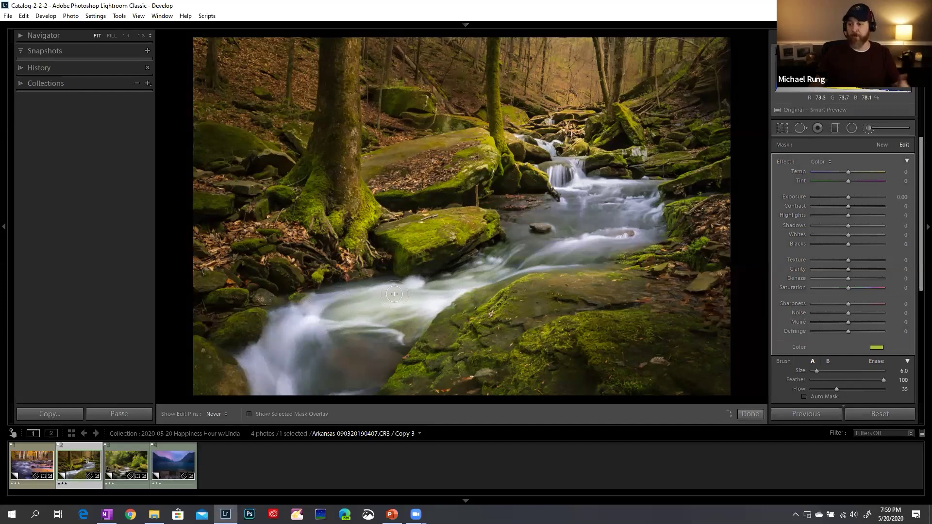
key(h)
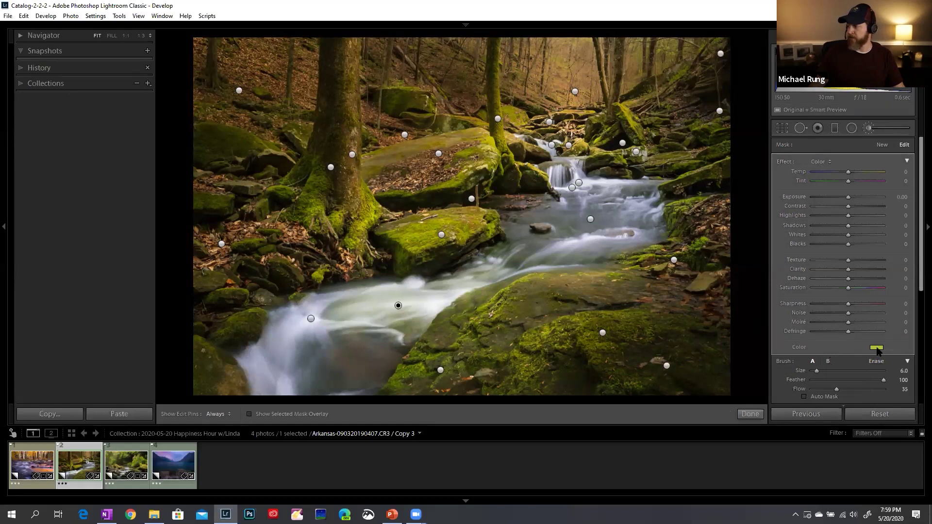
click(876, 348)
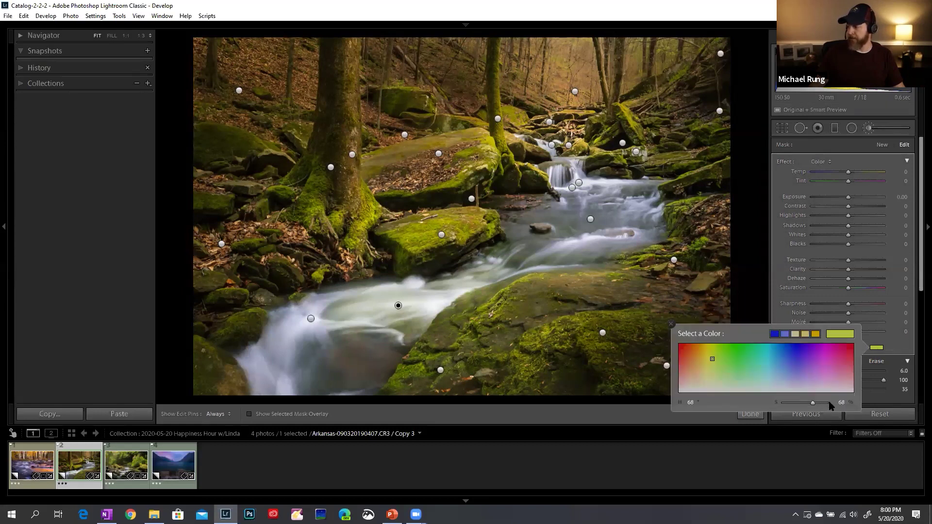
mouse_move(812, 406)
mouse_down()
mouse_move(799, 407)
mouse_move(828, 405)
mouse_up()
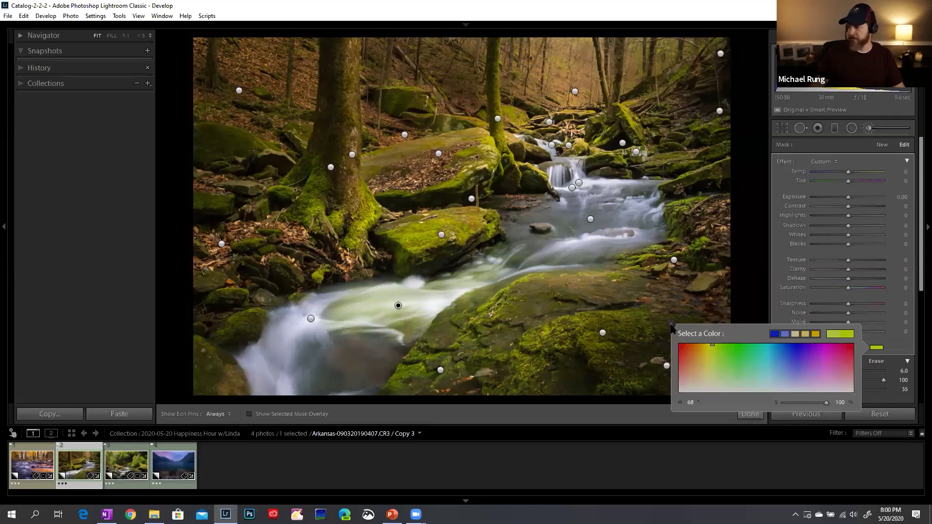
- Delete the yellow-green brush adjustment from the stream, and close the color picker and the Adjustment Brush
right_click(398, 308)
click(431, 324)
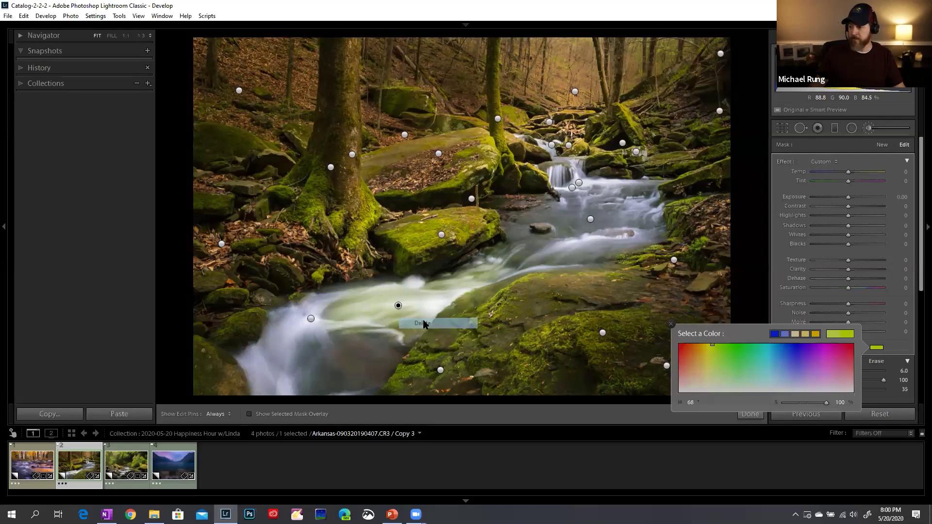
click(670, 324)
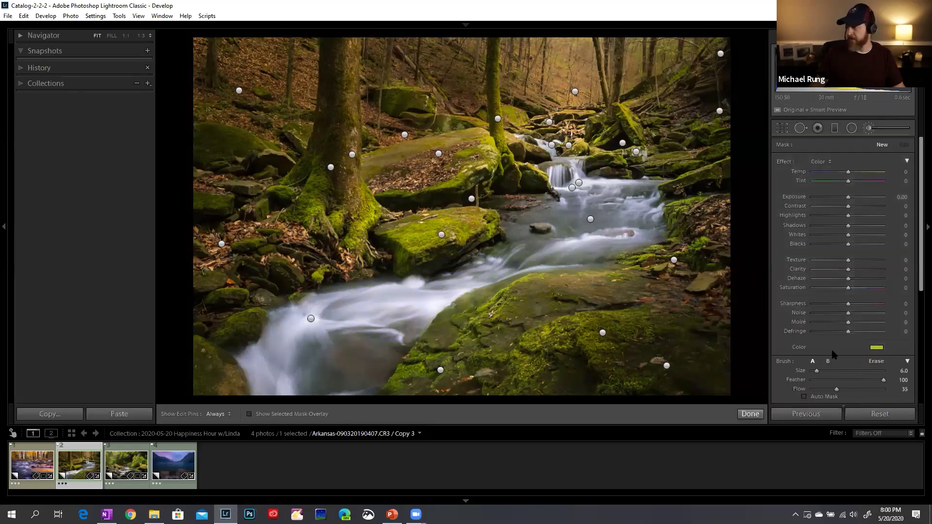
click(868, 129)
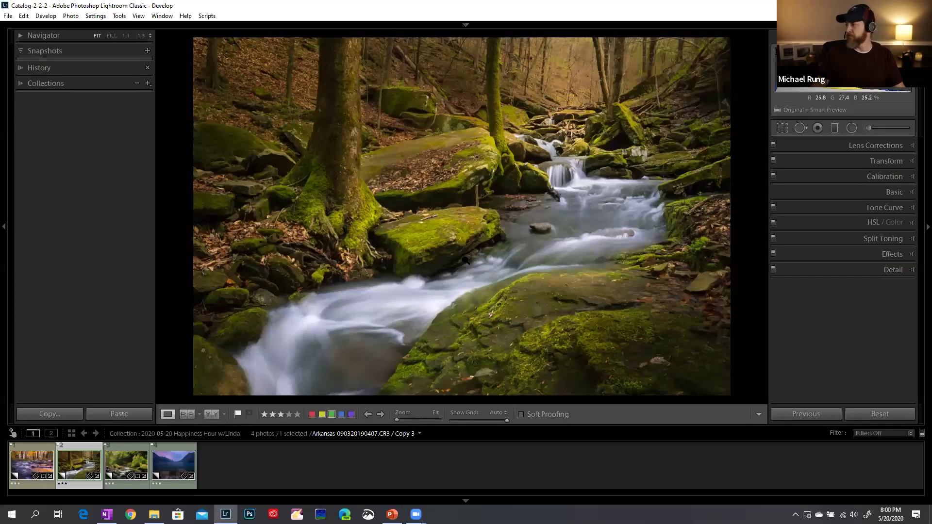
- In the Basic adjustments of the forest stream photo, set Whites to +21 using the clipping preview
click(865, 193)
scroll(865, 193, down, 2)
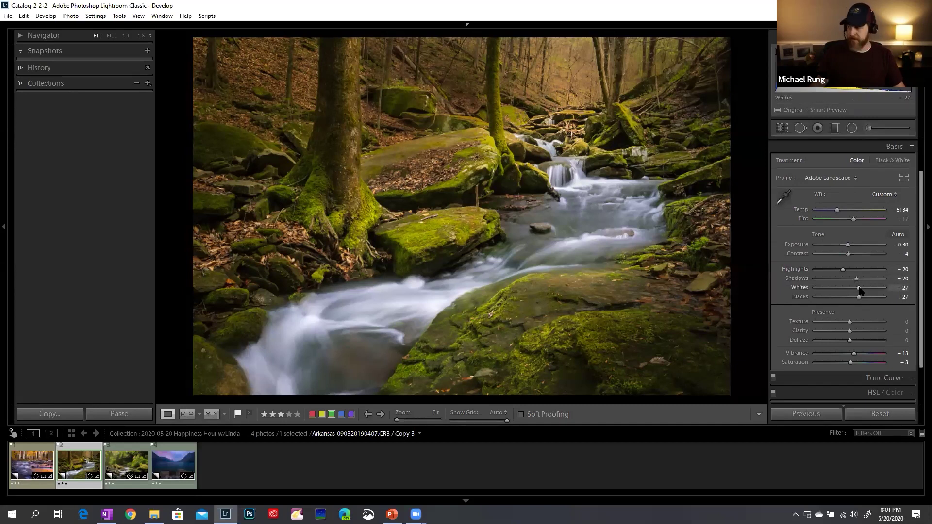
key(alt)
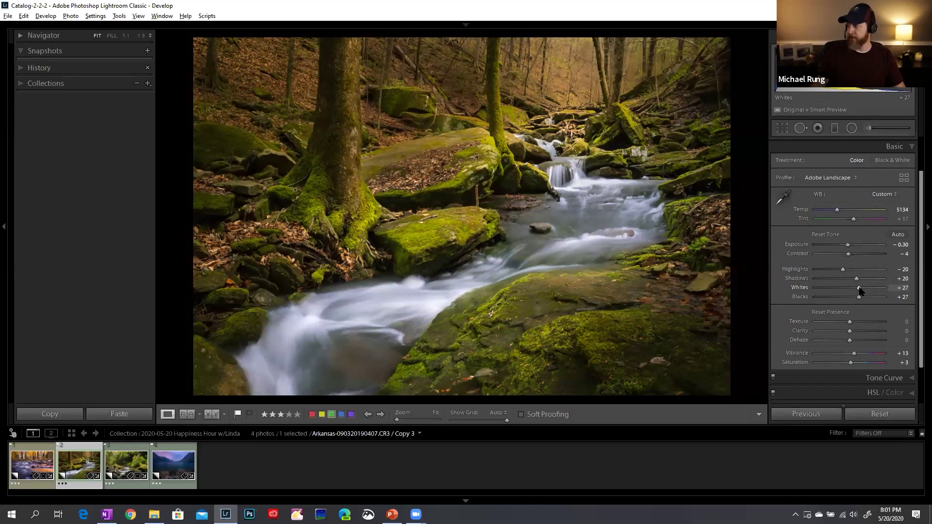
alt+click(859, 288)
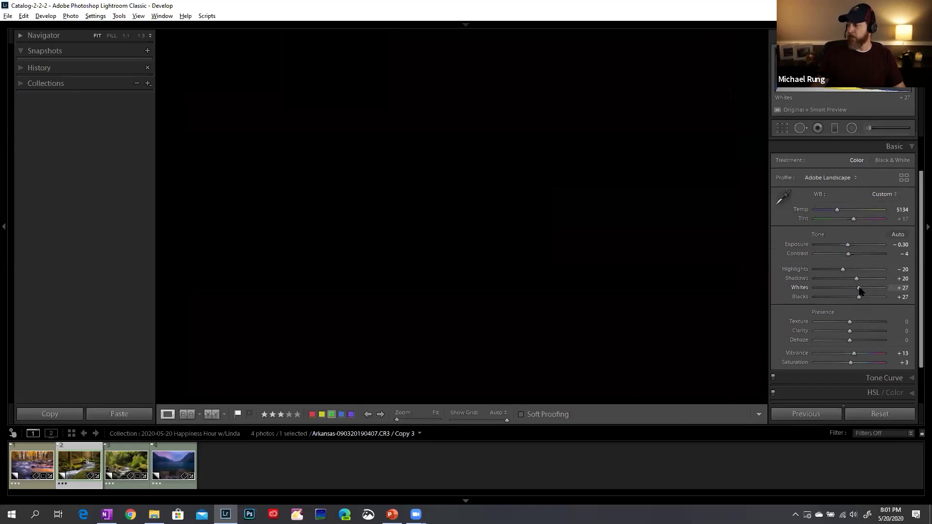
mouse_move(865, 290)
mouse_down()
mouse_move(877, 290)
mouse_move(857, 291)
mouse_move(857, 305)
mouse_up()
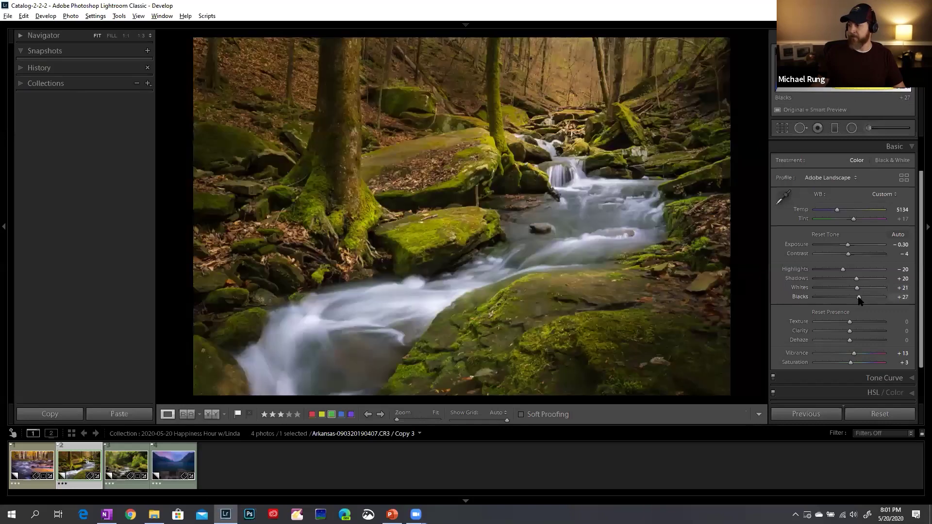
- Set Blacks to +21 in the Basic adjustments using the clipping preview
drag(859, 298, 859, 298)
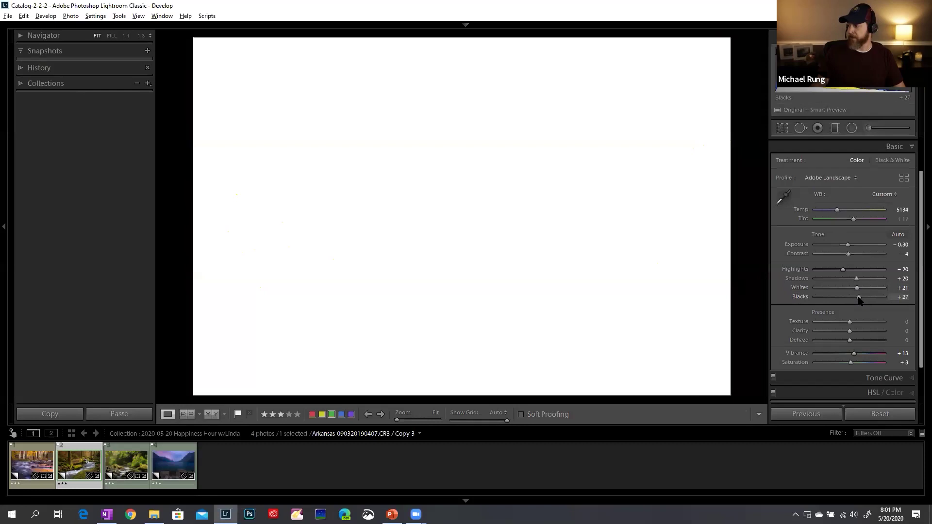
mouse_move(855, 301)
mouse_down()
mouse_move(836, 302)
mouse_move(857, 301)
mouse_up()
- In Split Toning, set the highlights Hue to 35, try raising the highlights Saturation, and return it to 0
drag(919, 278, 918, 329)
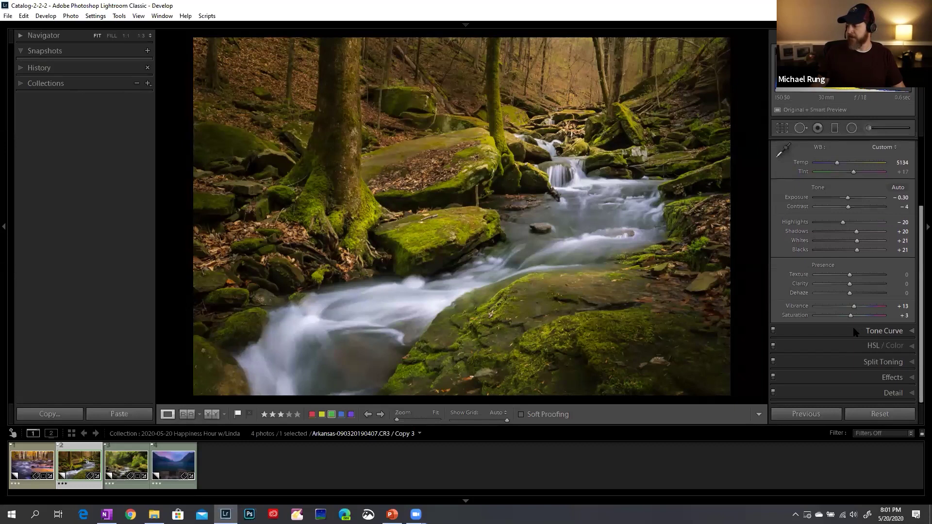
click(849, 363)
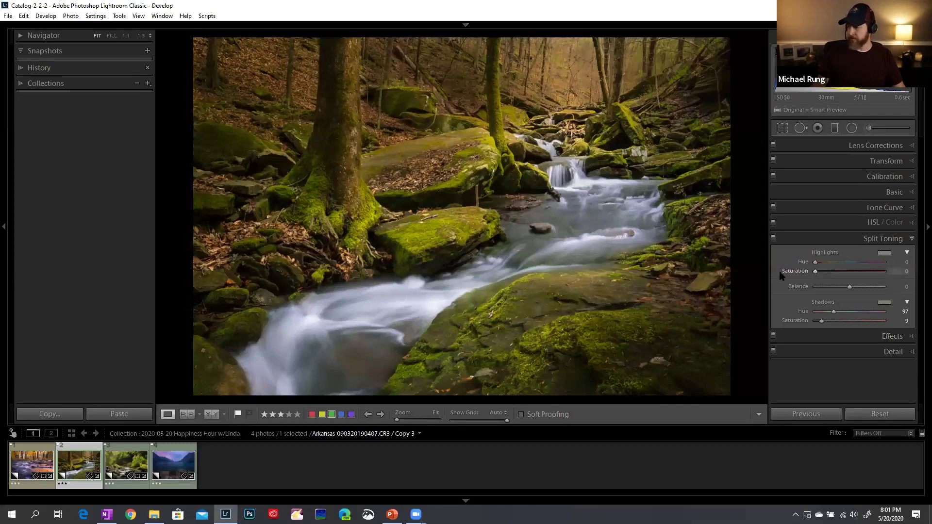
drag(815, 264, 818, 265)
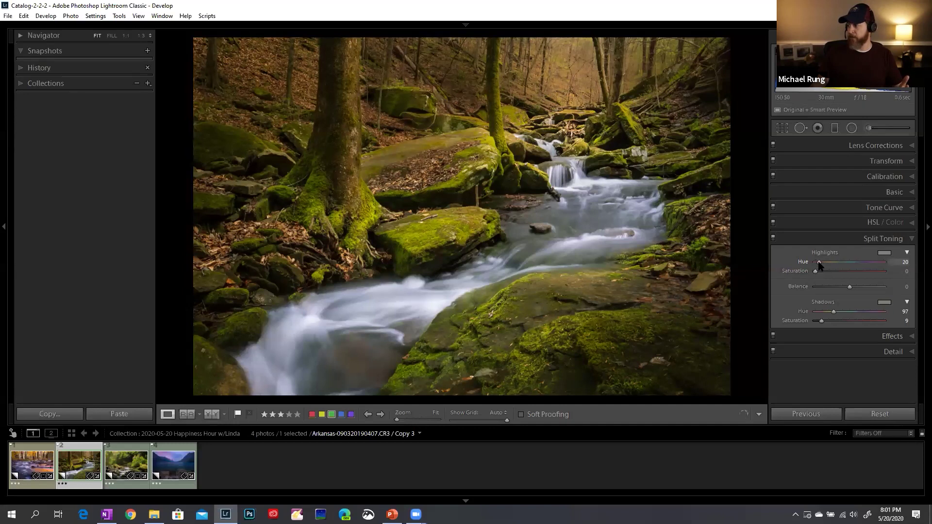
mouse_move(819, 263)
mouse_down()
mouse_move(871, 266)
mouse_move(821, 264)
mouse_up()
mouse_move(815, 271)
mouse_down()
mouse_move(859, 271)
mouse_move(821, 266)
mouse_up()
double_click(884, 272)
drag(884, 272, 815, 282)
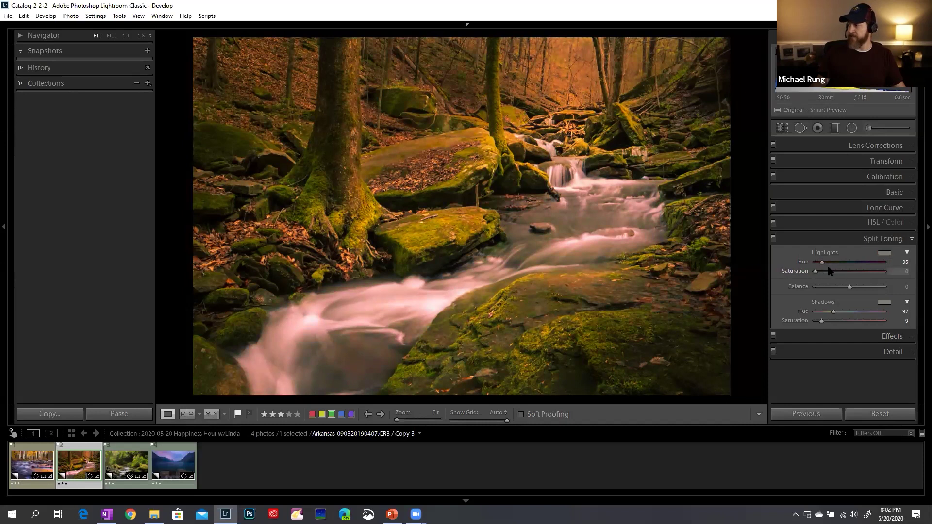
- Refine the Split Toning highlights Hue to 43 using the full-saturation preview
key(alt)
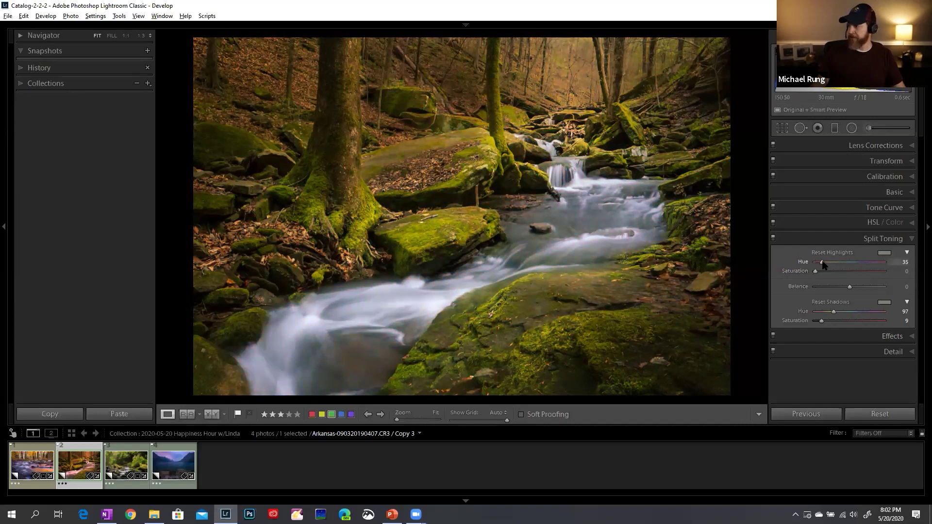
mouse_move(823, 265)
mouse_down()
mouse_move(856, 261)
mouse_move(823, 265)
mouse_up()
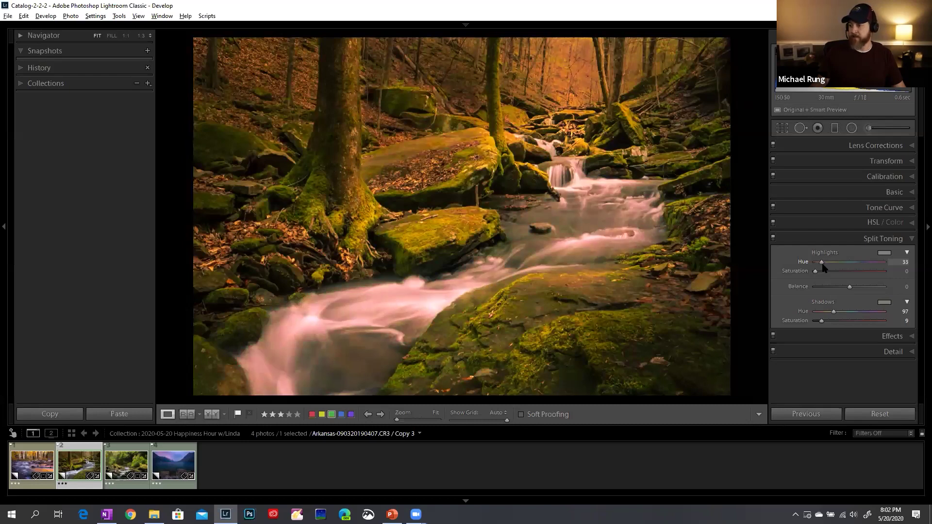
drag(823, 266, 823, 265)
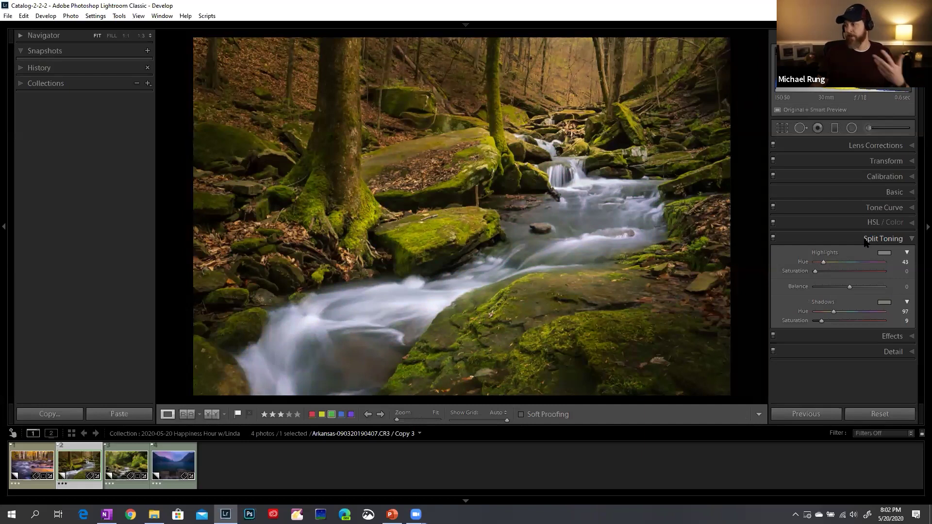
- In the post-crop vignetting effects, try different Feather values with the exaggerated preview and set Feather to 75
click(860, 241)
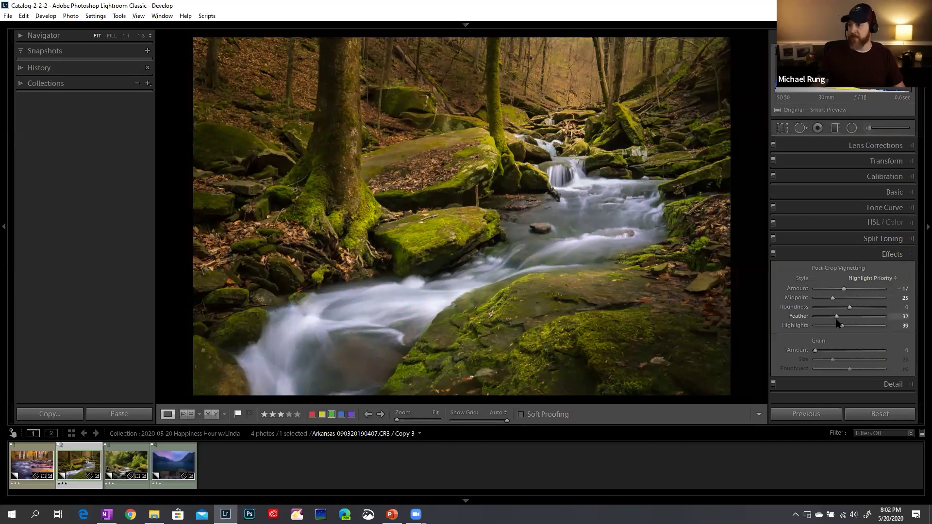
mouse_move(857, 318)
mouse_down()
mouse_move(868, 320)
mouse_move(823, 322)
mouse_move(862, 321)
mouse_up()
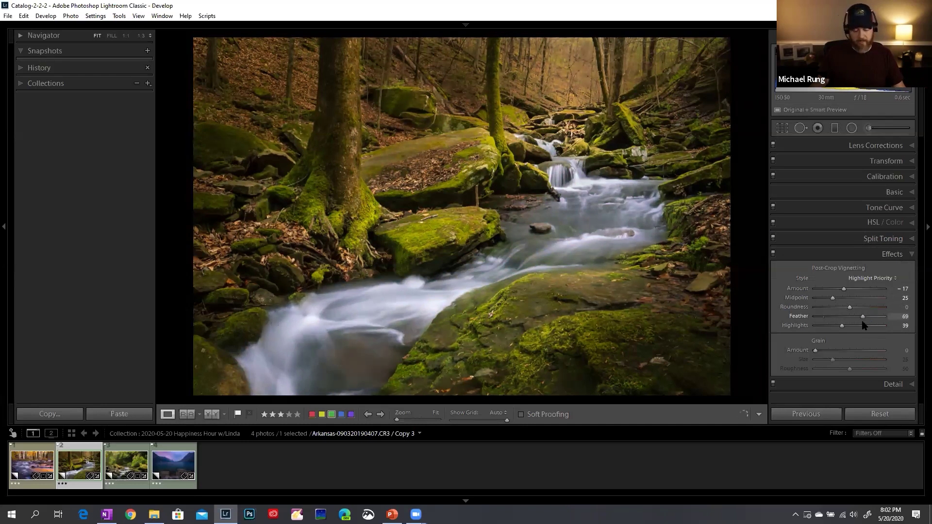
key(alt)
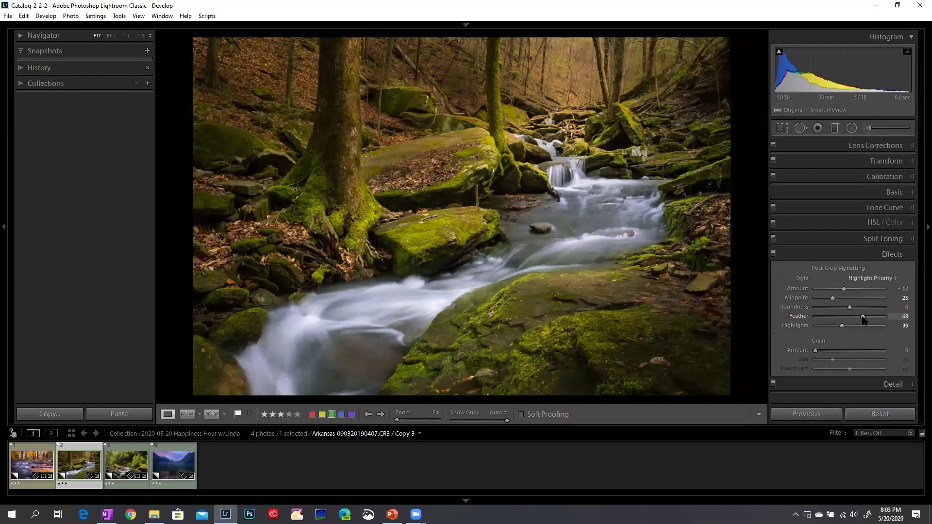
drag(864, 317, 826, 324)
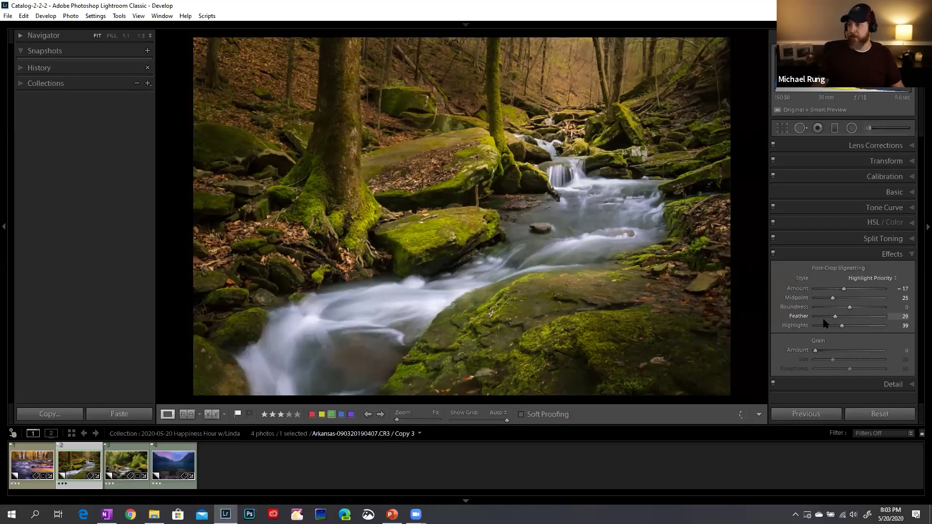
click(856, 317)
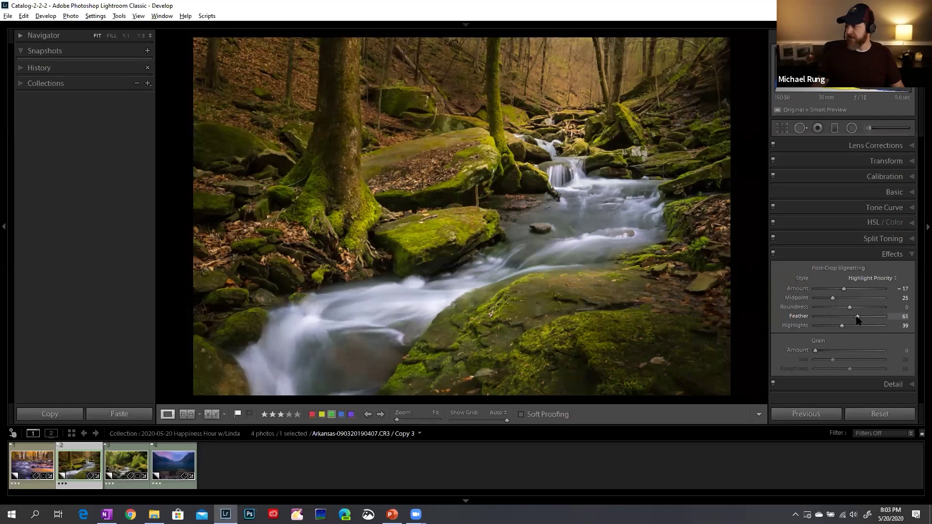
mouse_move(857, 318)
mouse_down()
mouse_move(878, 320)
mouse_move(813, 321)
mouse_move(868, 324)
mouse_up()
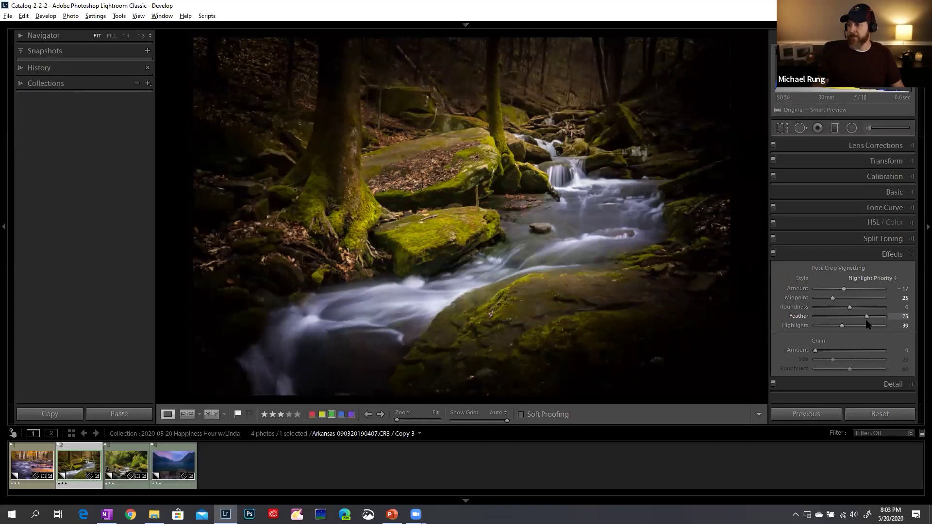
drag(868, 324, 867, 324)
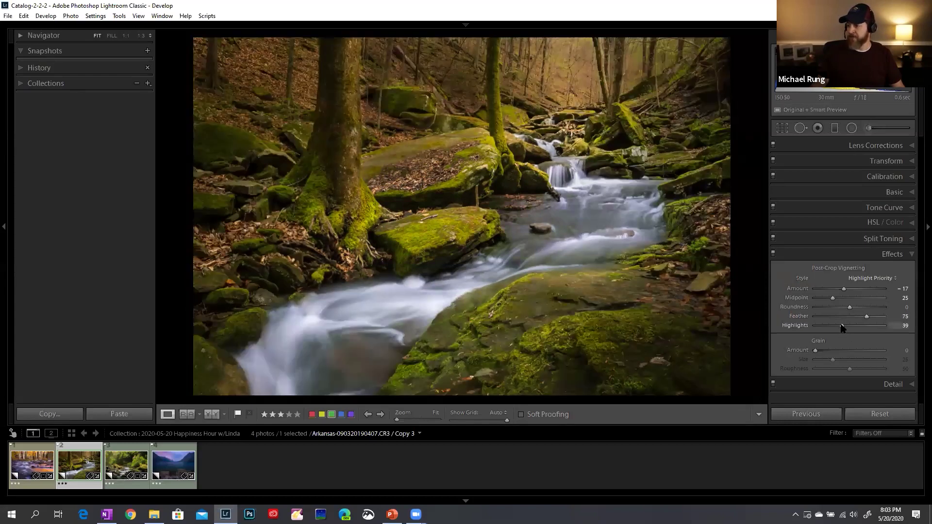
- In the Detail sharpening settings, reset Masking to 0 and preview the sharpening Amount and Radius on the photo
click(854, 255)
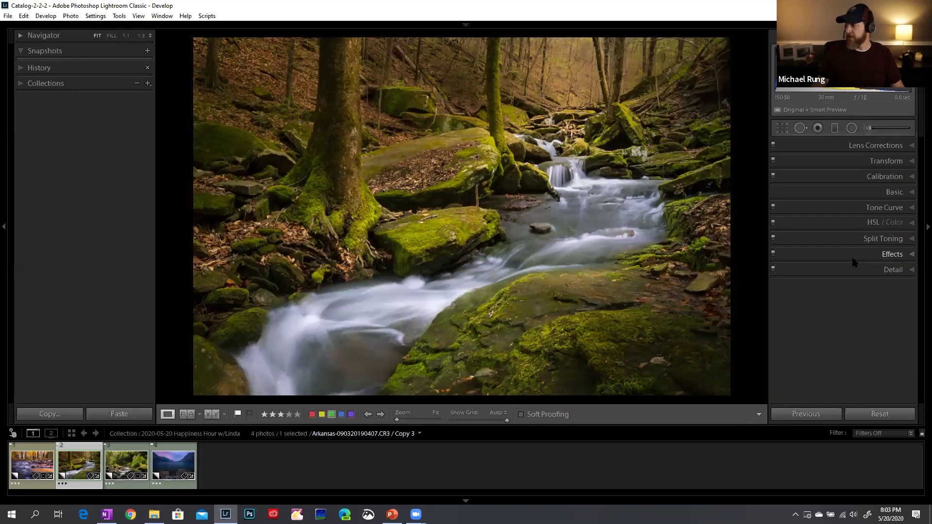
click(854, 269)
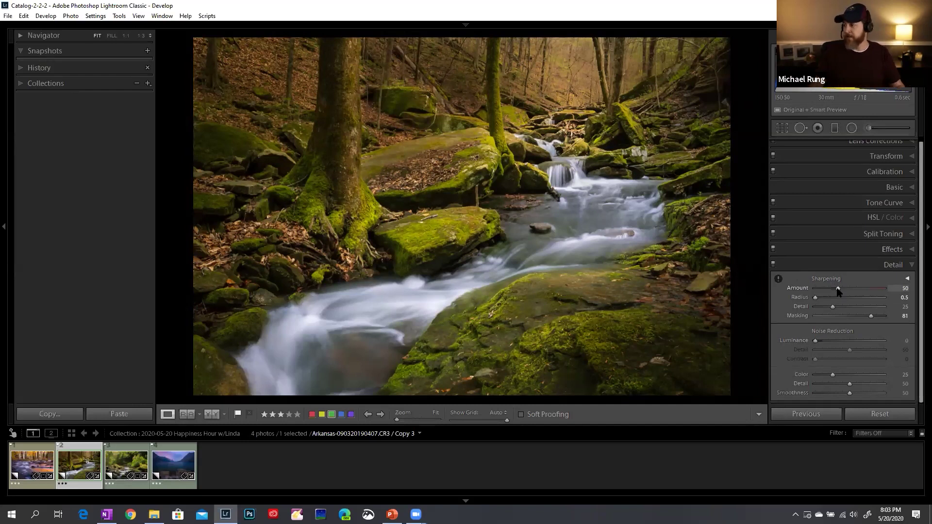
drag(893, 322, 803, 323)
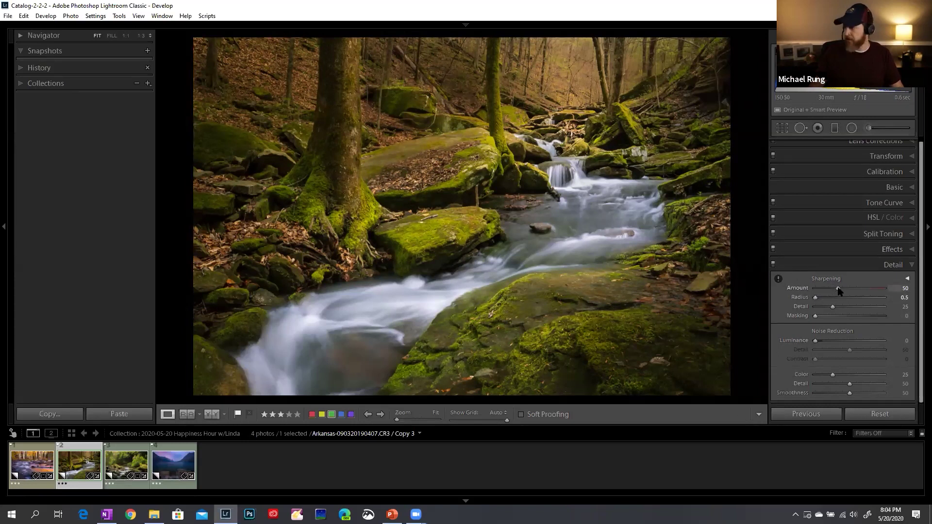
alt+click(838, 289)
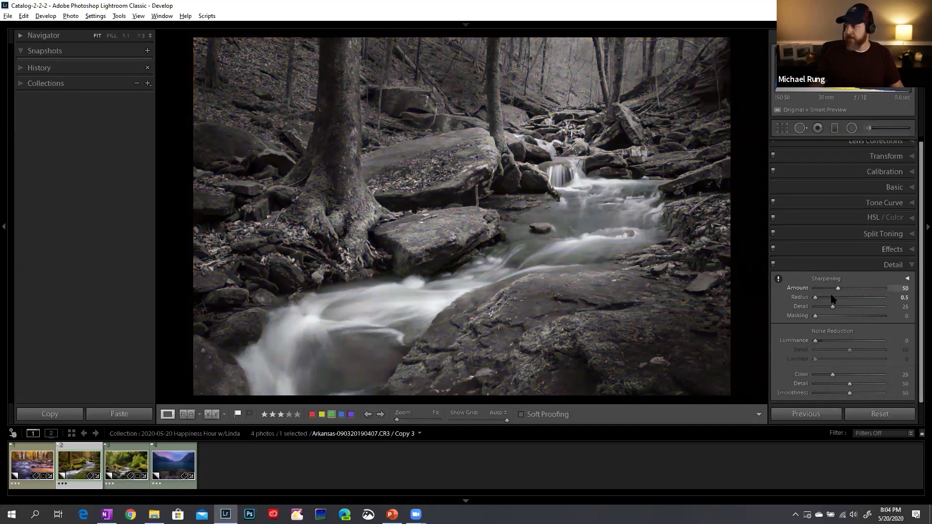
alt+click(815, 298)
mouse_move(815, 300)
mouse_down()
mouse_move(847, 305)
mouse_move(814, 304)
mouse_up()
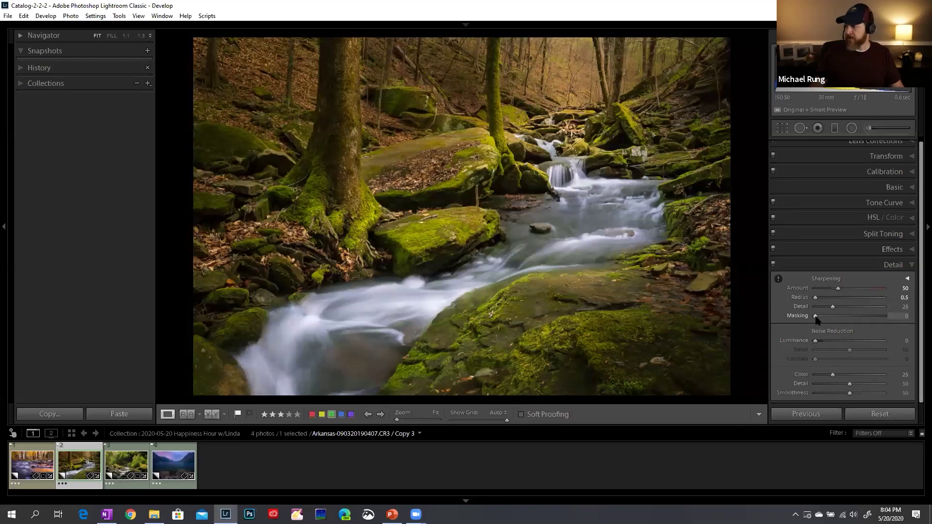
- Set the sharpening Masking to 72 using the black-and-white mask preview, and close the Detail settings
key(alt)
alt+click(815, 316)
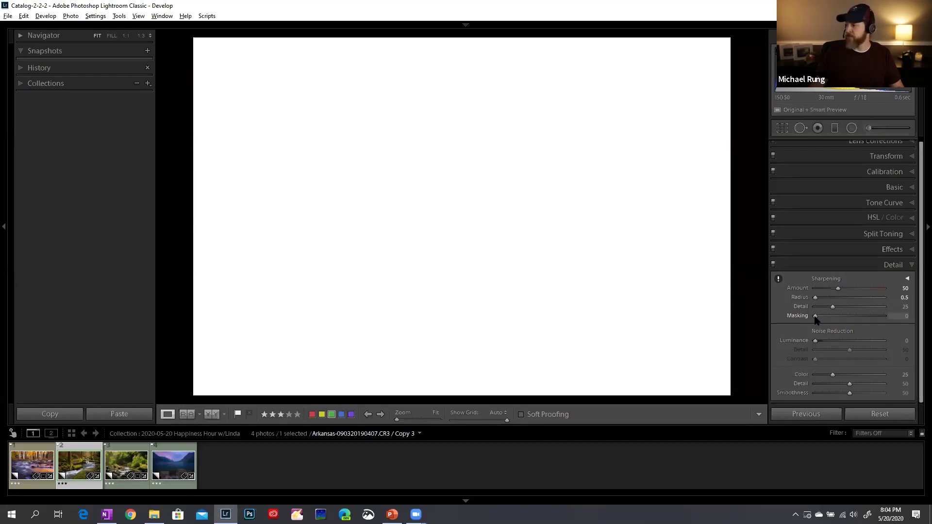
drag(815, 318, 842, 322)
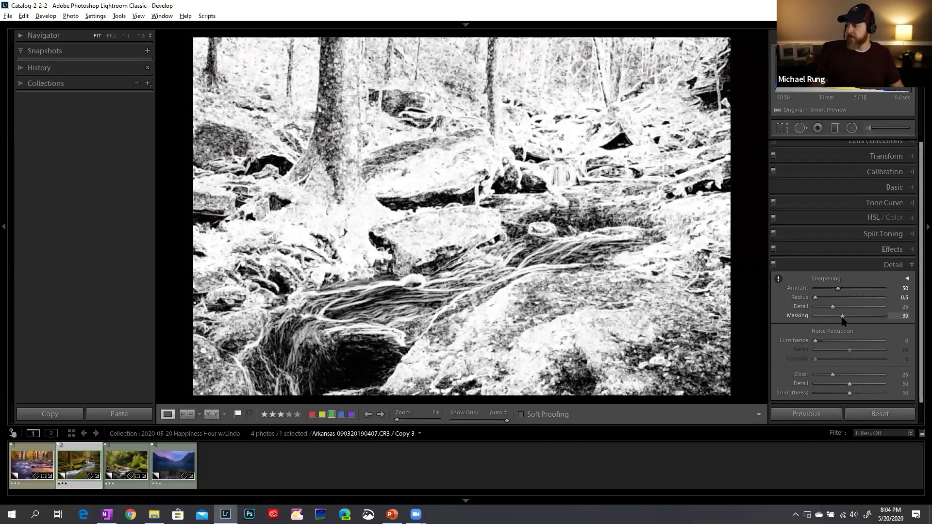
drag(842, 319, 867, 323)
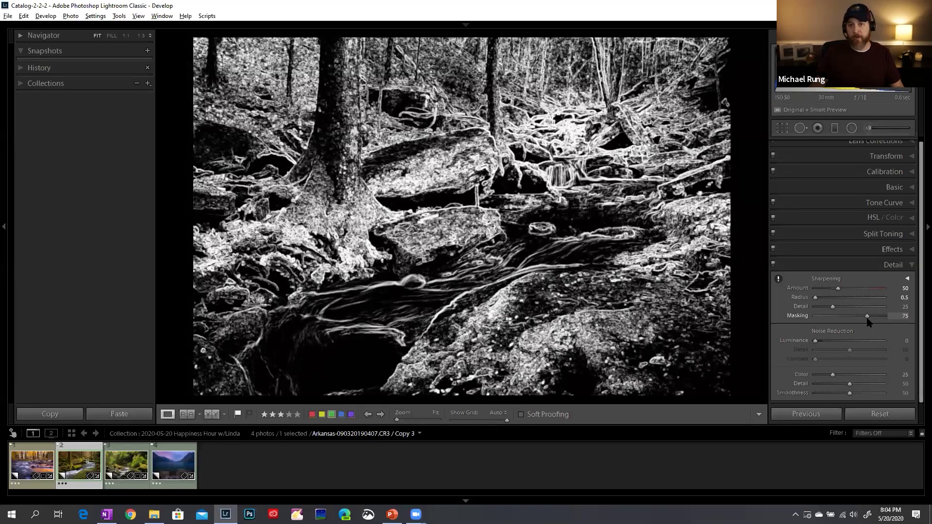
mouse_move(867, 321)
mouse_down()
mouse_move(842, 320)
mouse_move(864, 320)
mouse_up()
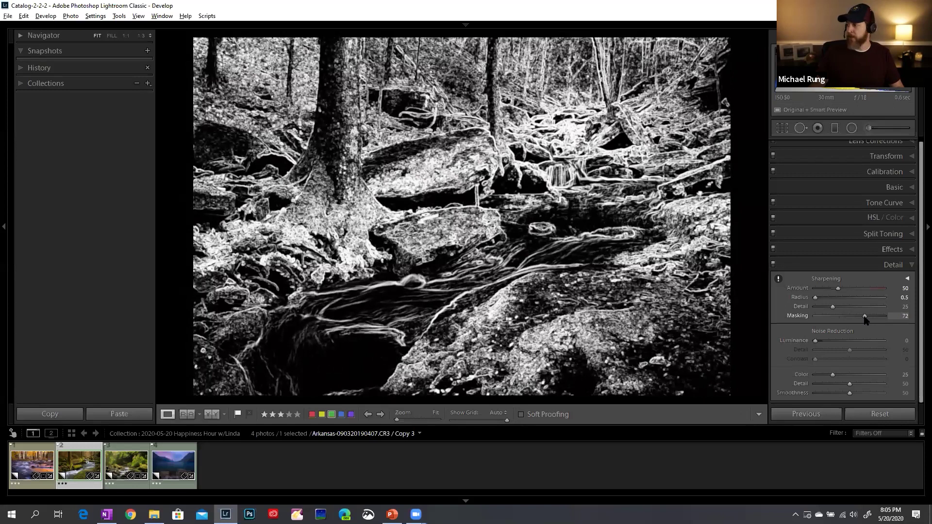
drag(865, 319, 865, 319)
key(ctrl+5)
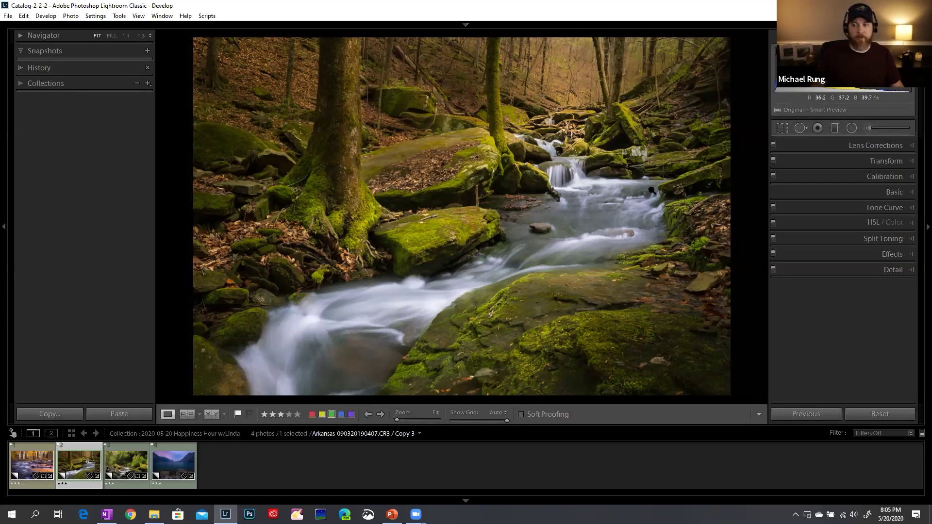
- Open the Radial Filter, set its edit pins to show Always, and close and reopen the filter
click(852, 128)
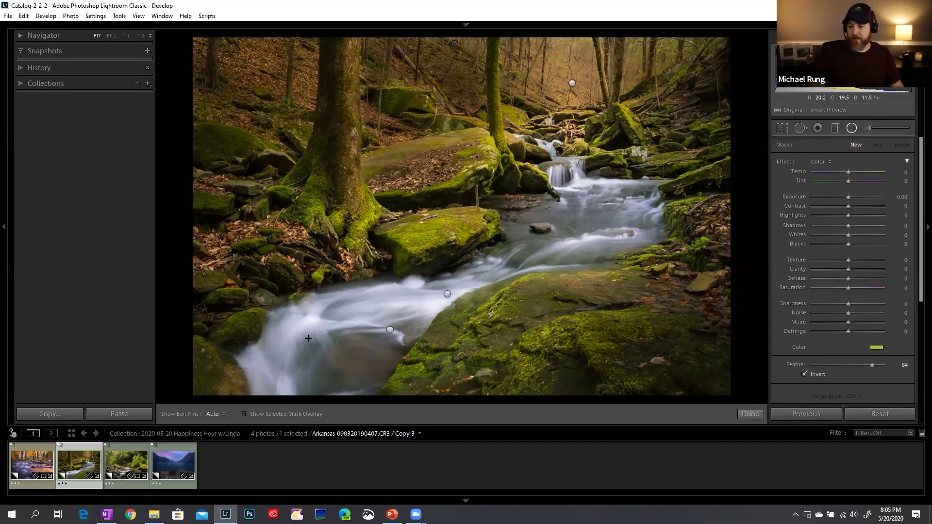
click(214, 414)
click(206, 436)
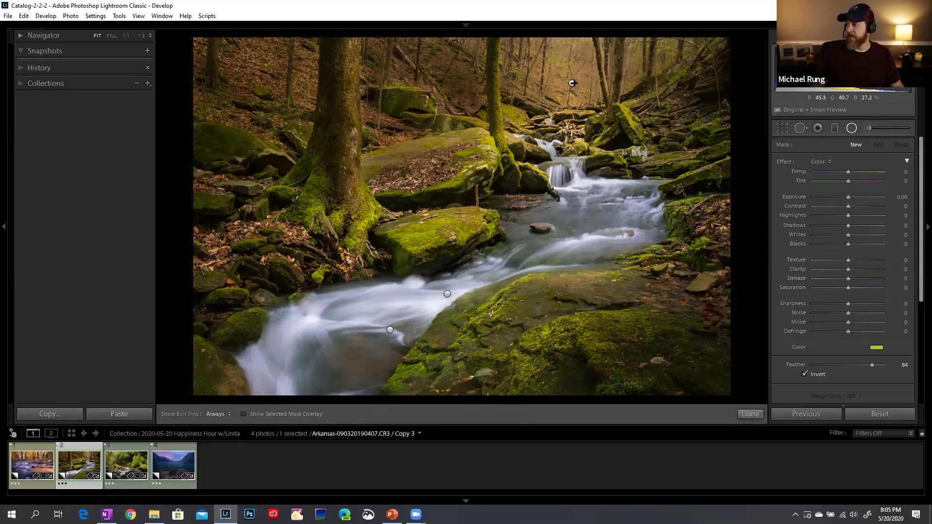
click(851, 129)
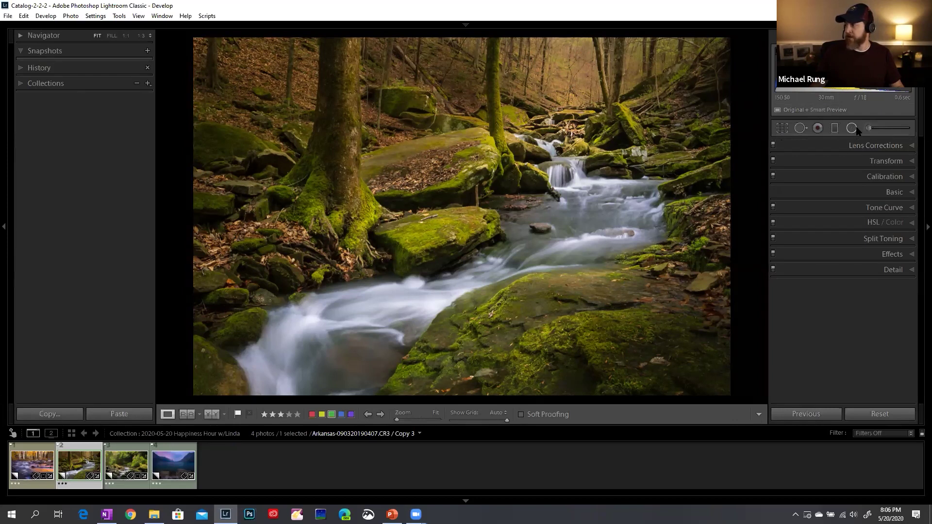
click(851, 129)
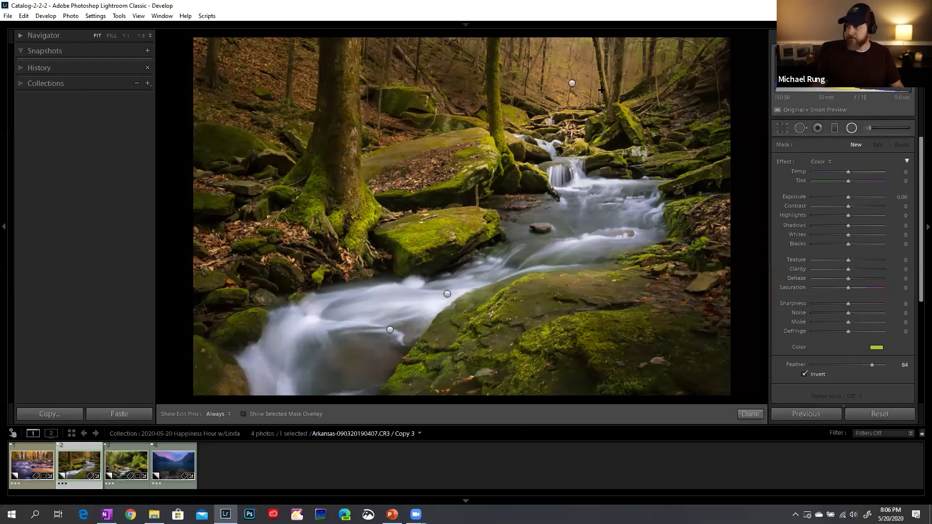
- Select the radial adjustment over the woods above the waterfall and look through its list of effect presets
click(571, 83)
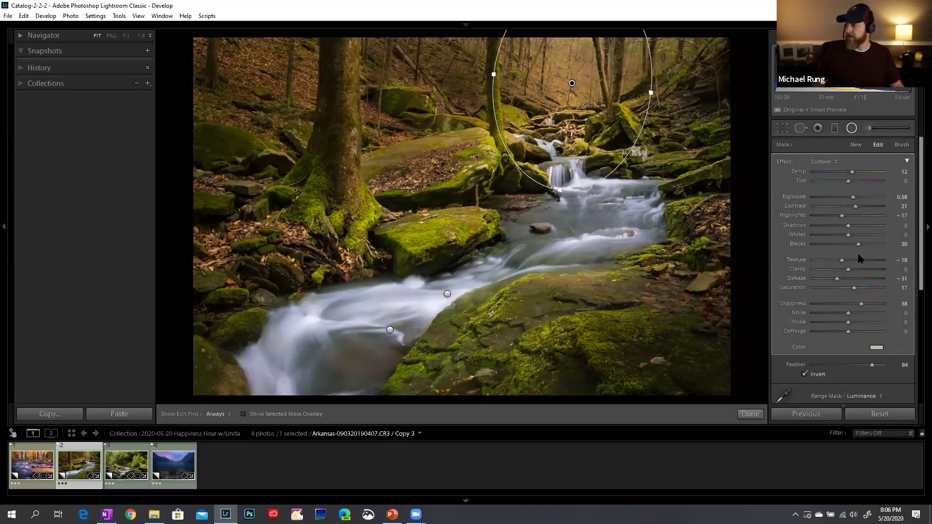
click(822, 161)
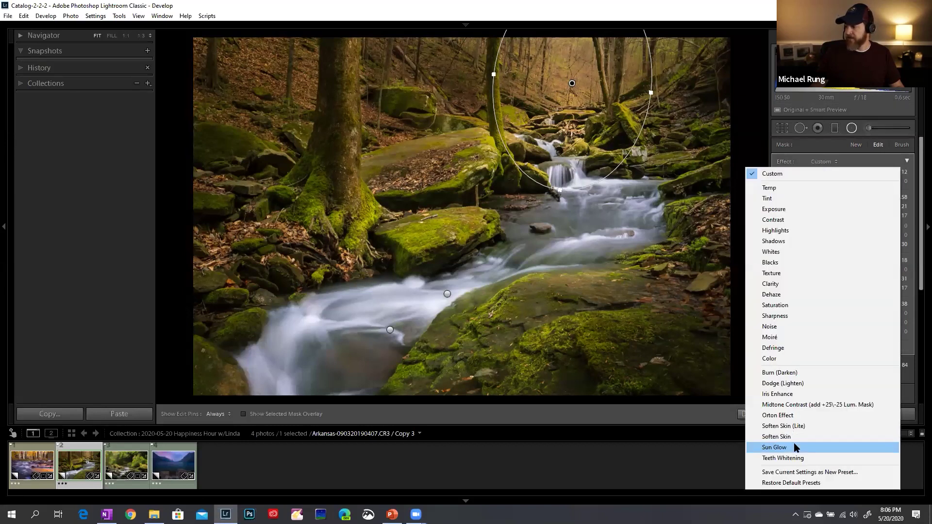
click(823, 145)
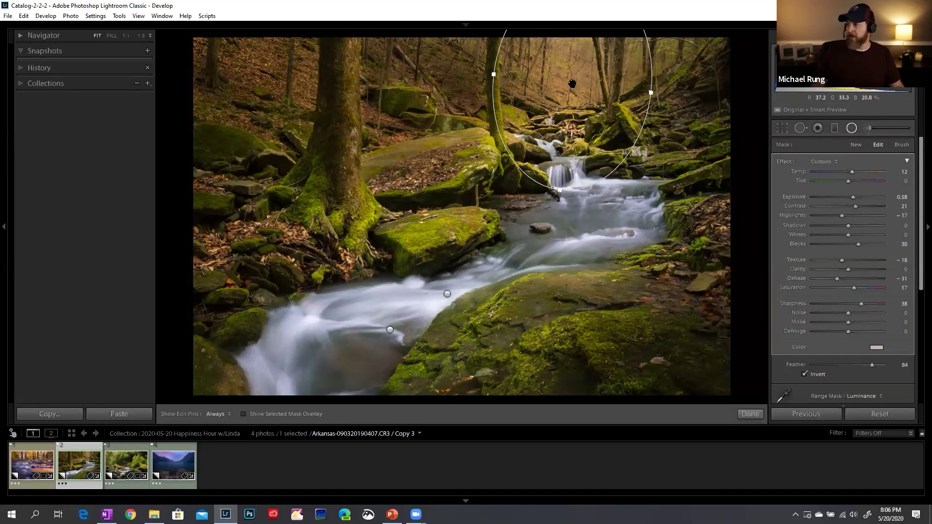
- Collapse the selected radial adjustment's sliders, check its effect presets, and delete the adjustment over the woods above the waterfall
mouse_move(572, 83)
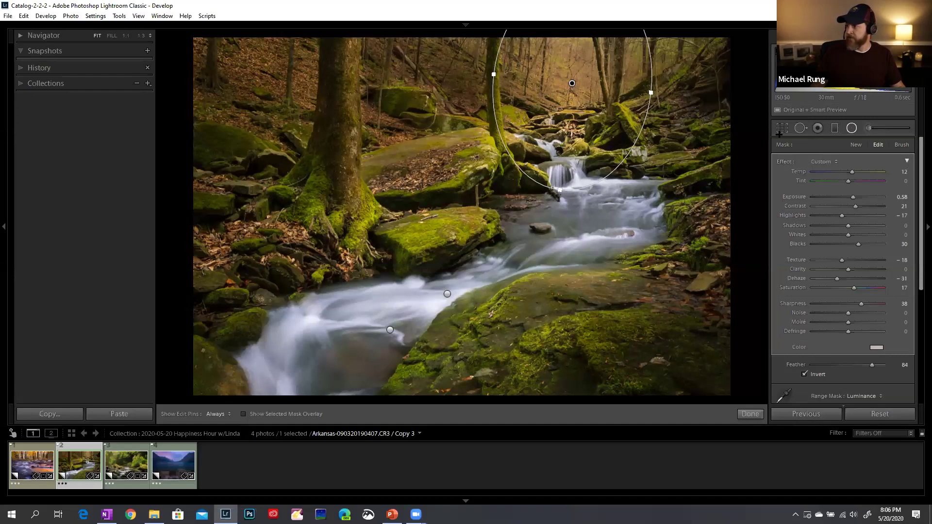
click(906, 162)
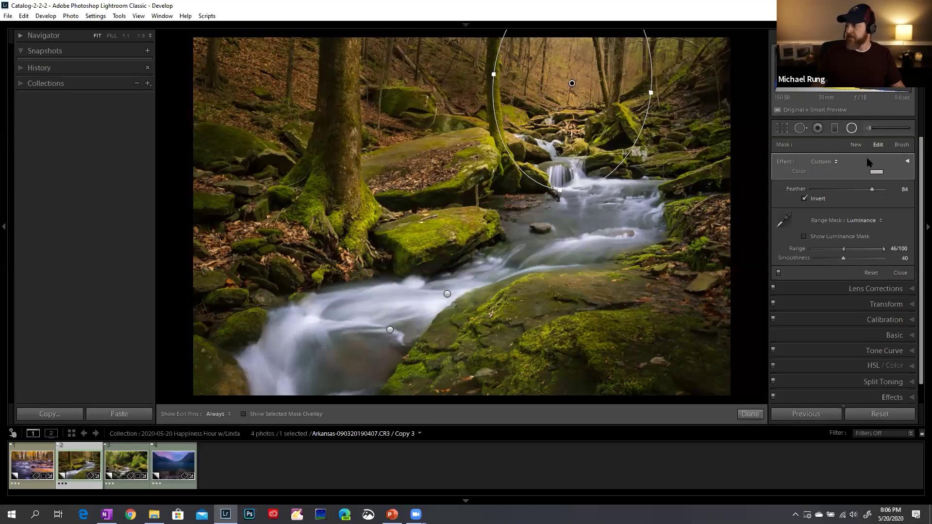
click(836, 163)
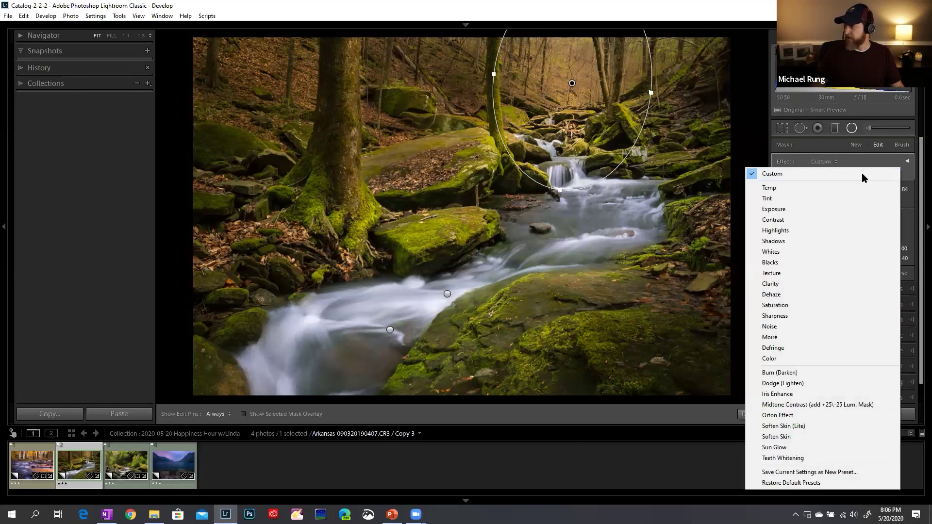
click(818, 151)
right_click(572, 83)
click(601, 101)
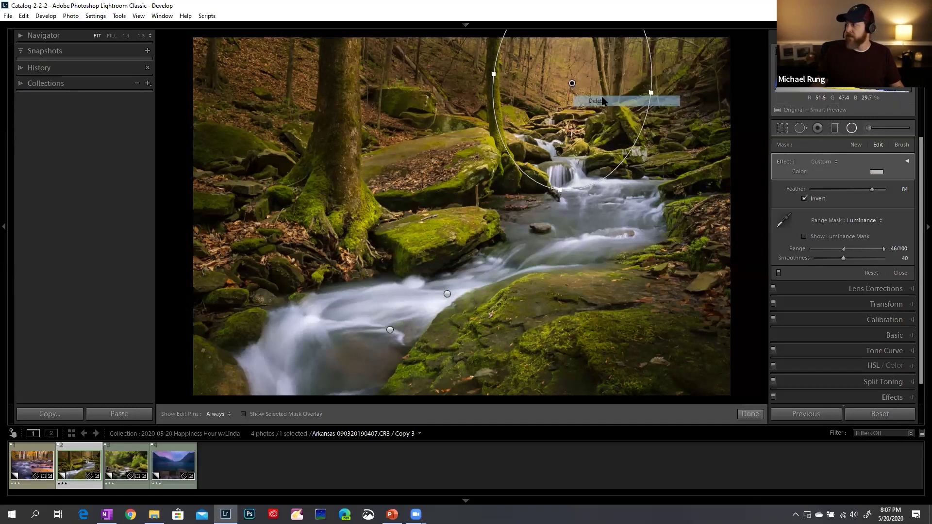
- Restart the Radial Filter with the Sun Glow preset and draw a circular adjustment over the woods above the waterfall
click(905, 162)
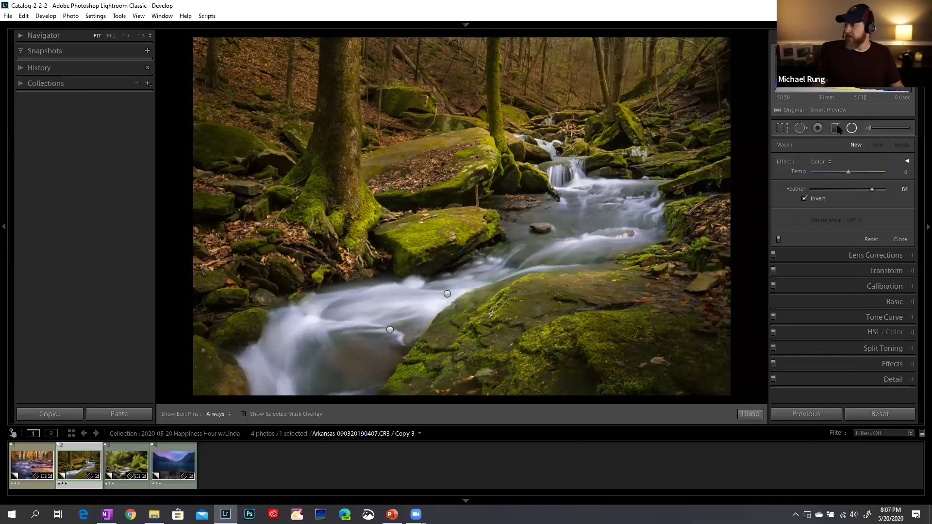
click(852, 128)
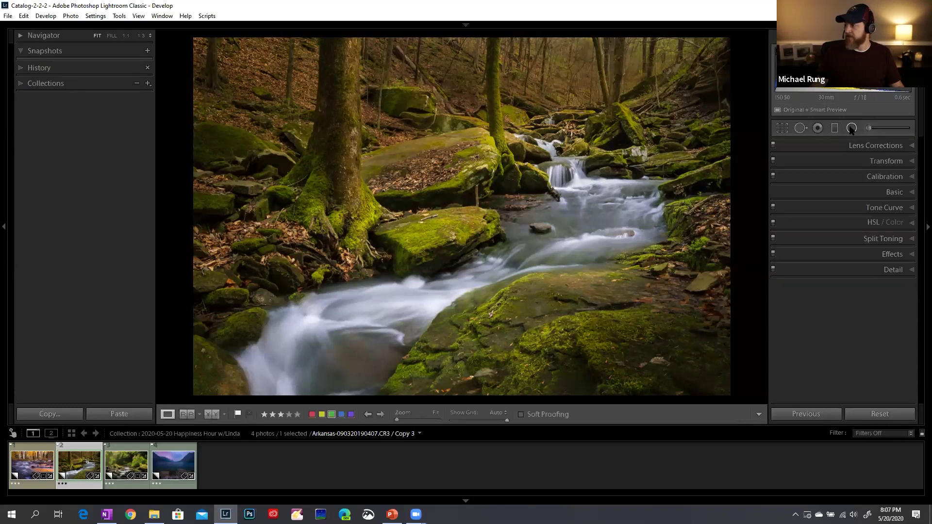
click(852, 128)
click(820, 161)
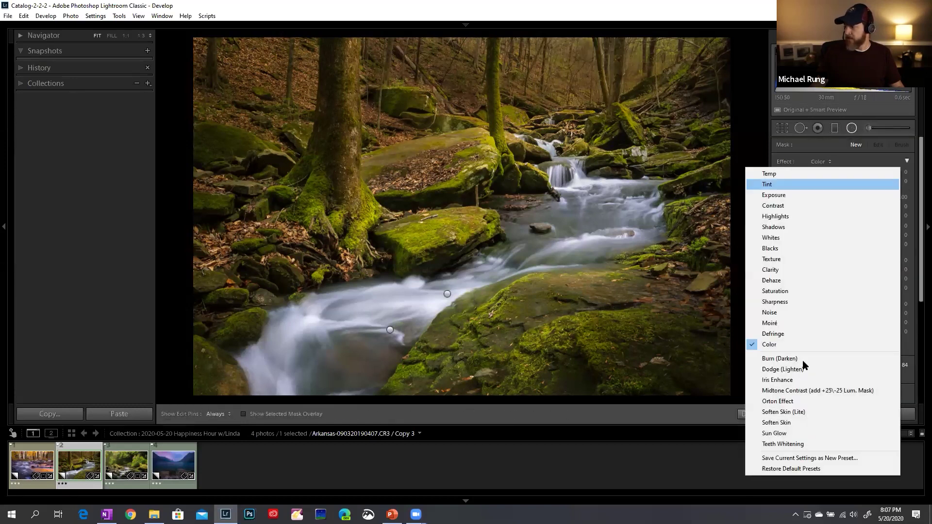
click(794, 433)
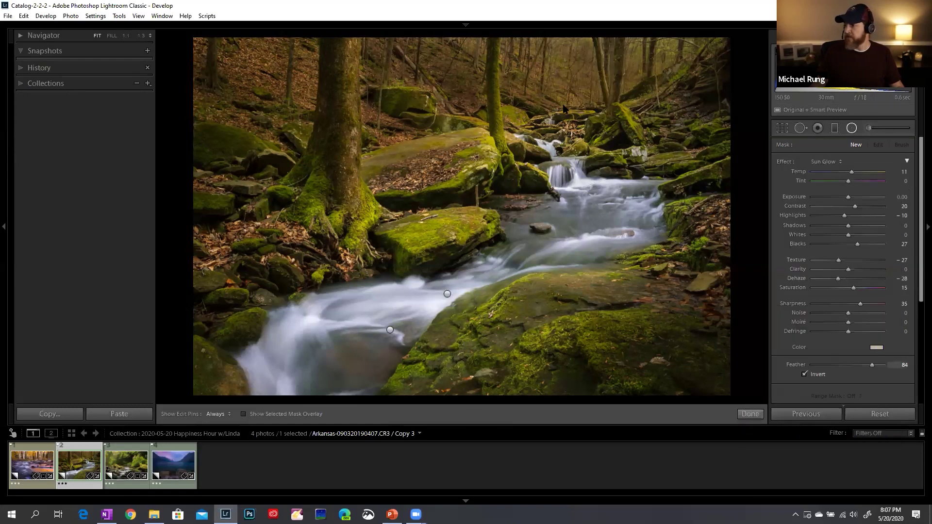
drag(565, 96, 641, 17)
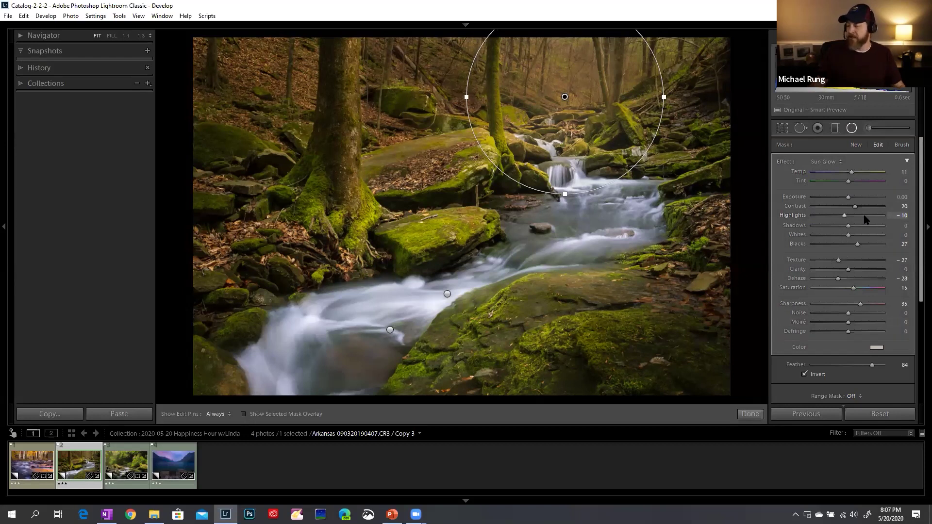
- Collapse the Sun Glow sliders into the single Amount control, preview Amounts of 1, 35, 67 and 82, and set it to 28
click(906, 162)
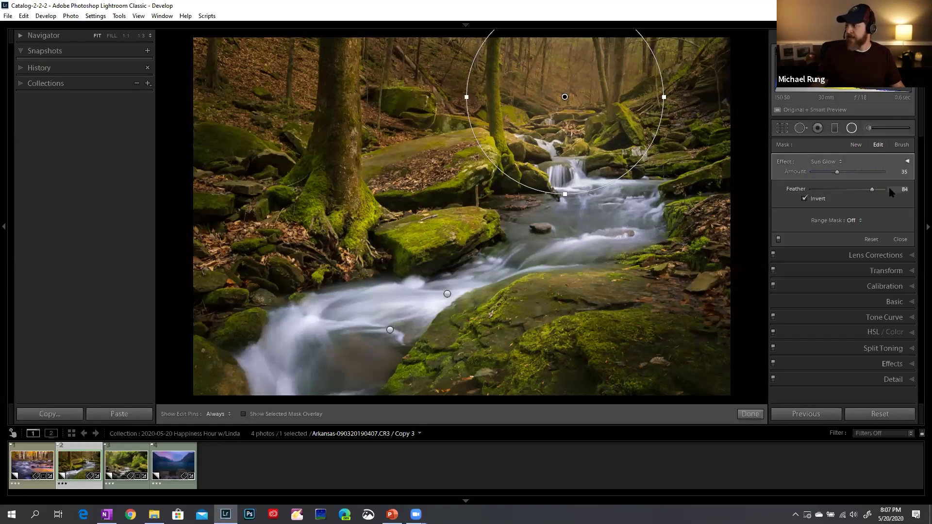
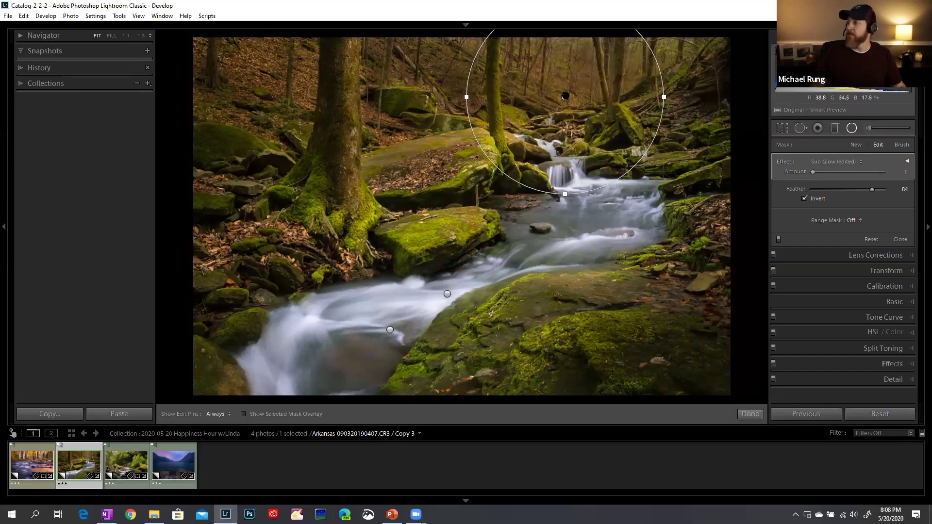
mouse_move(564, 96)
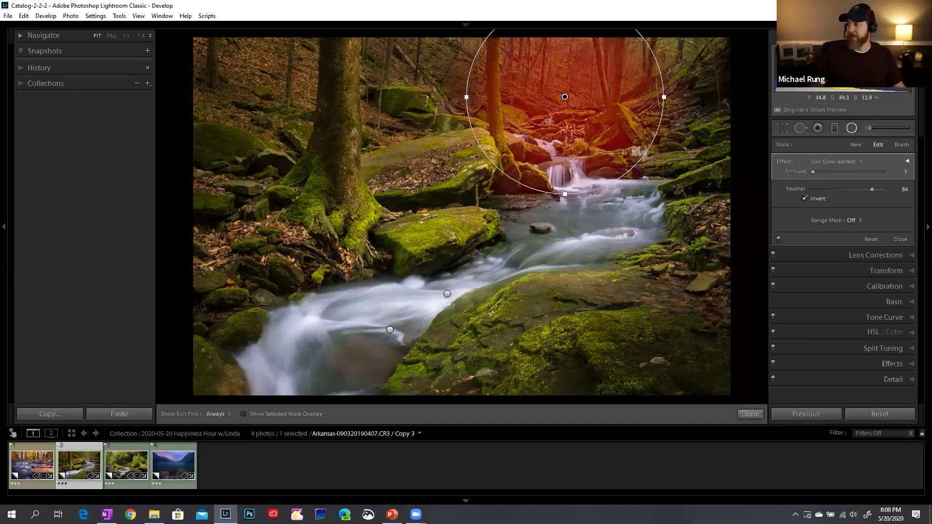
click(906, 172)
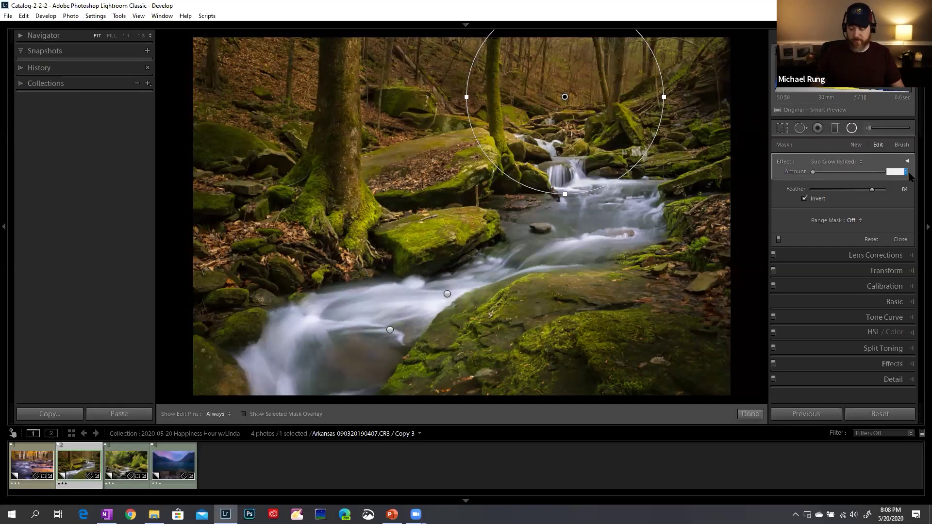
text(35)
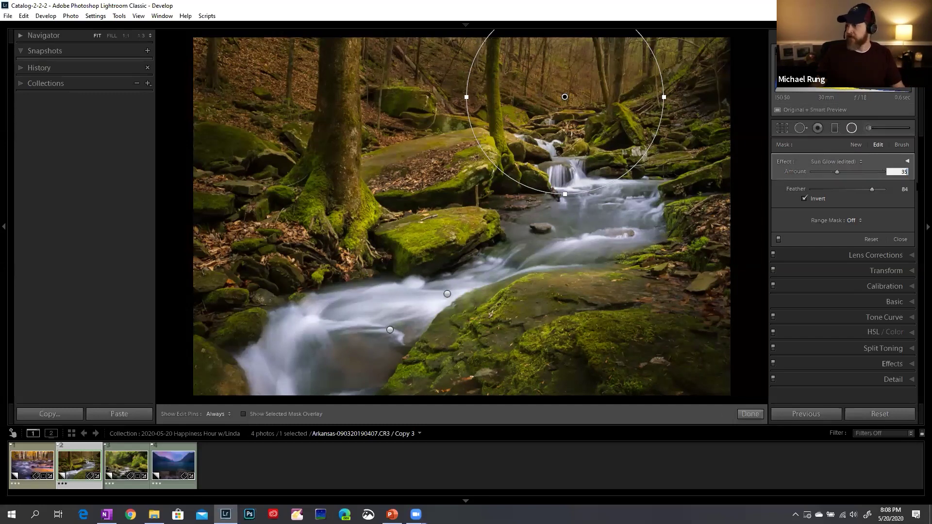
key(Return)
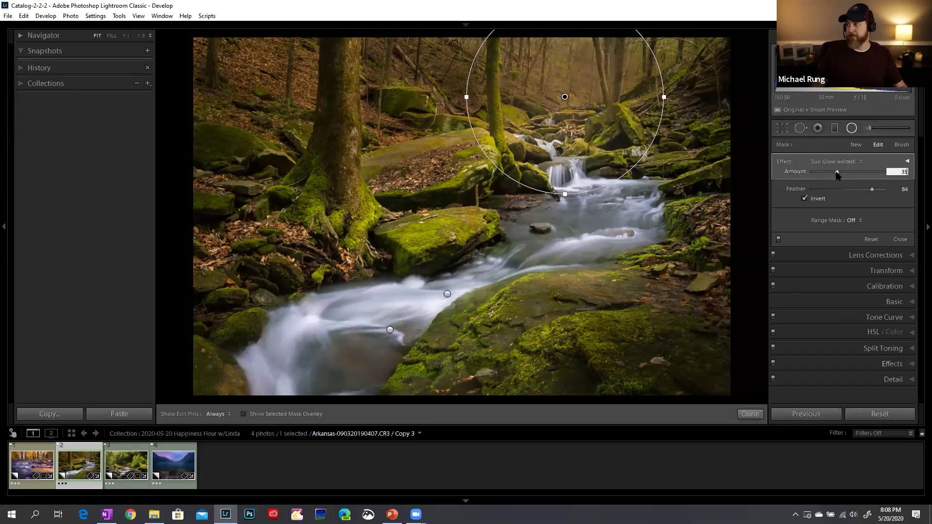
key(Return)
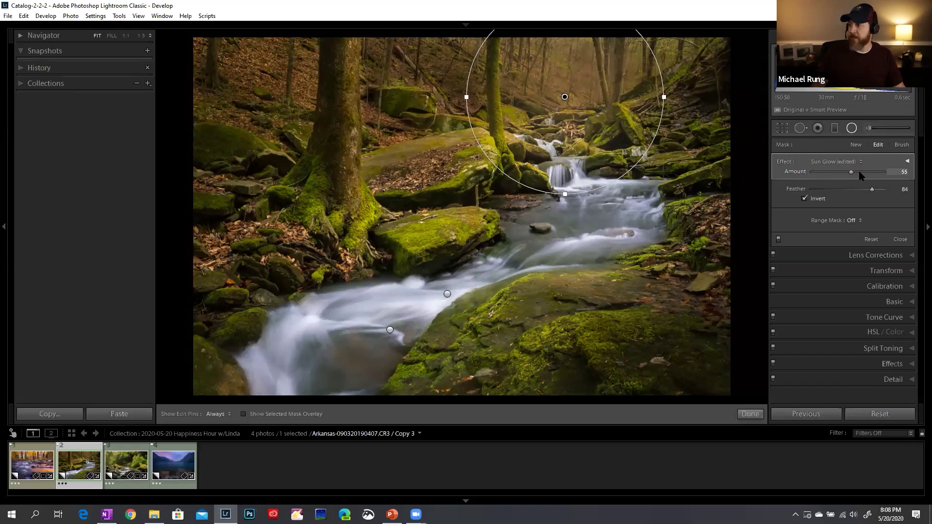
click(859, 173)
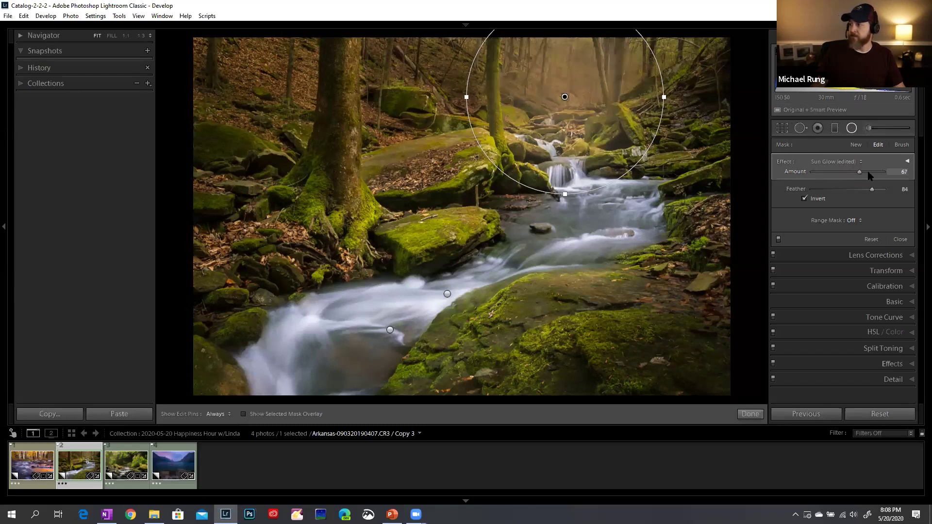
click(870, 172)
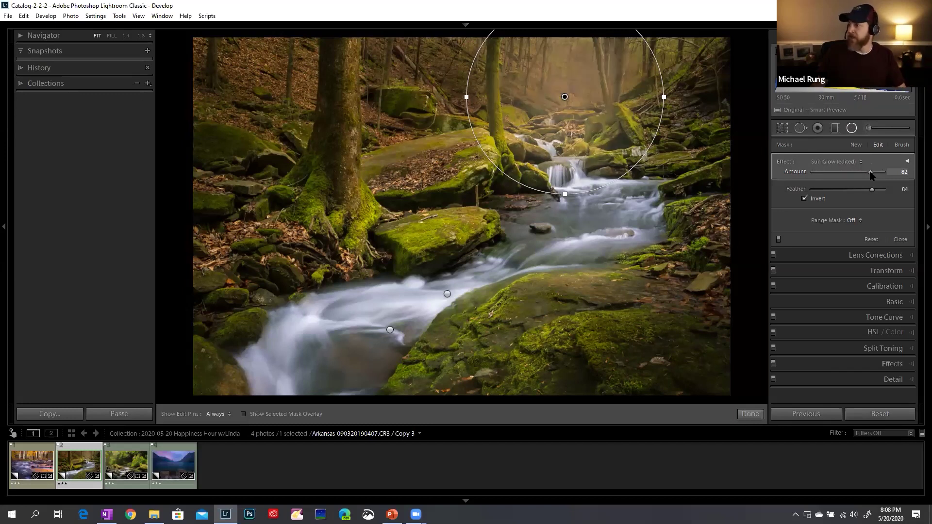
click(831, 172)
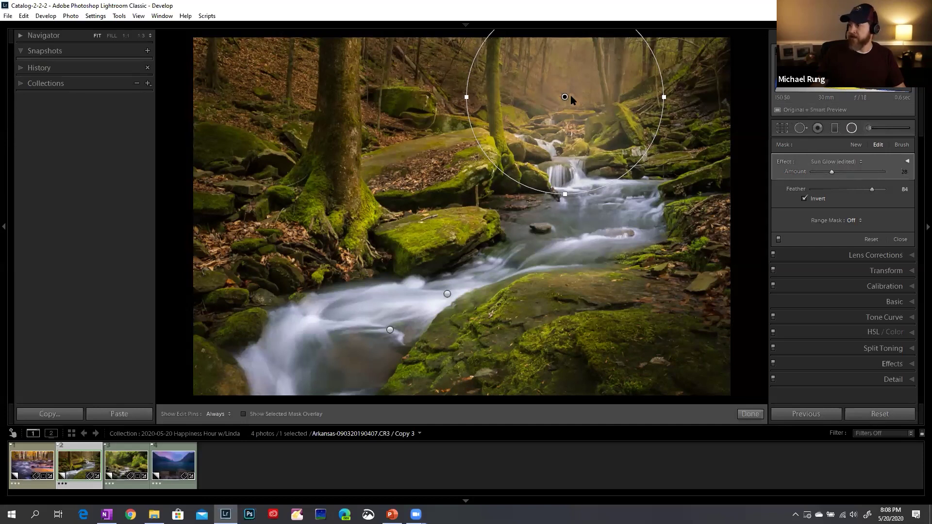
- Compare the Sun Glow effect's single Amount control with its individual sliders, and leave the sliders expanded
click(907, 162)
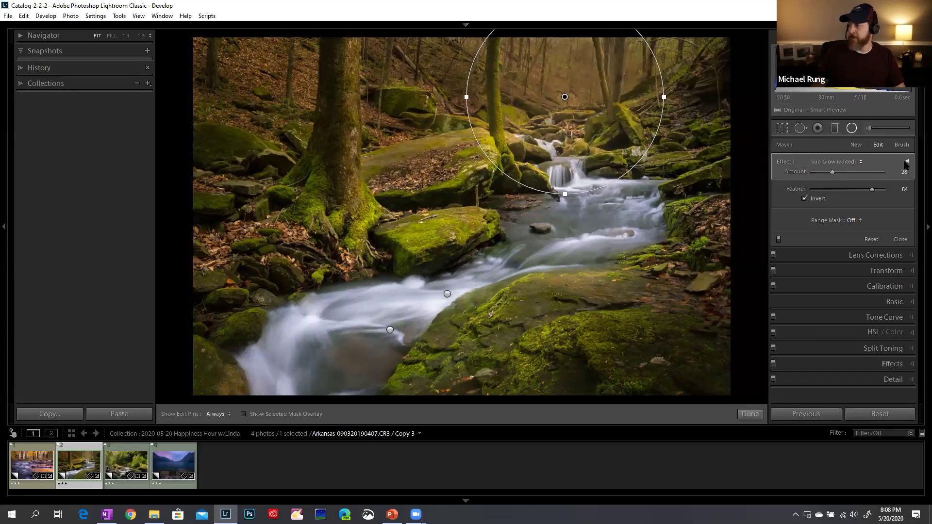
click(907, 162)
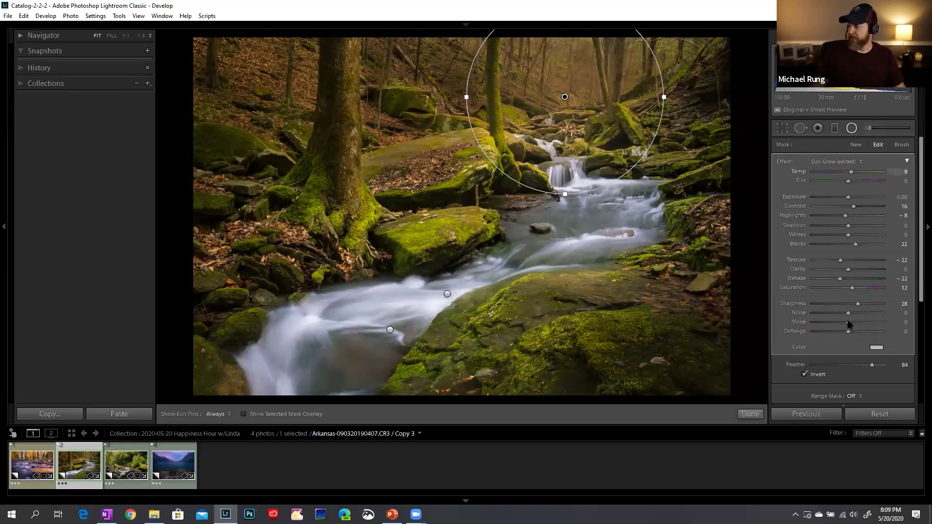
click(906, 162)
click(906, 162)
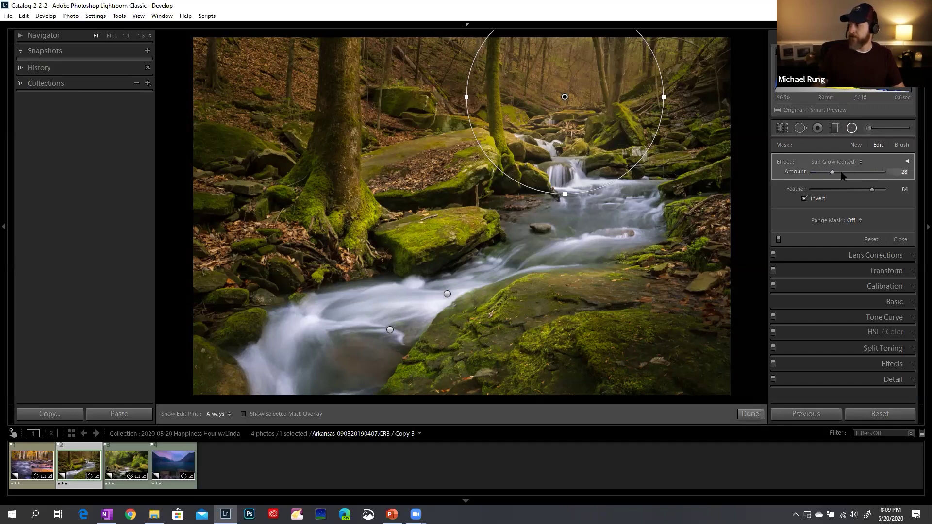
click(907, 161)
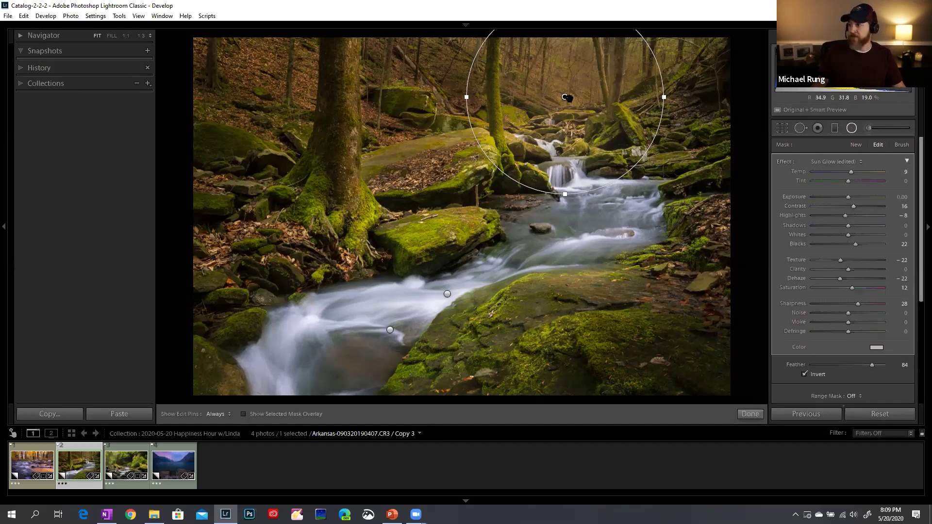
- Scale the whole Sun Glow effect down and up at its edit pin to Temp 19 and Dehaze -47, and close the Radial Filter
key(alt)
mouse_move(562, 97)
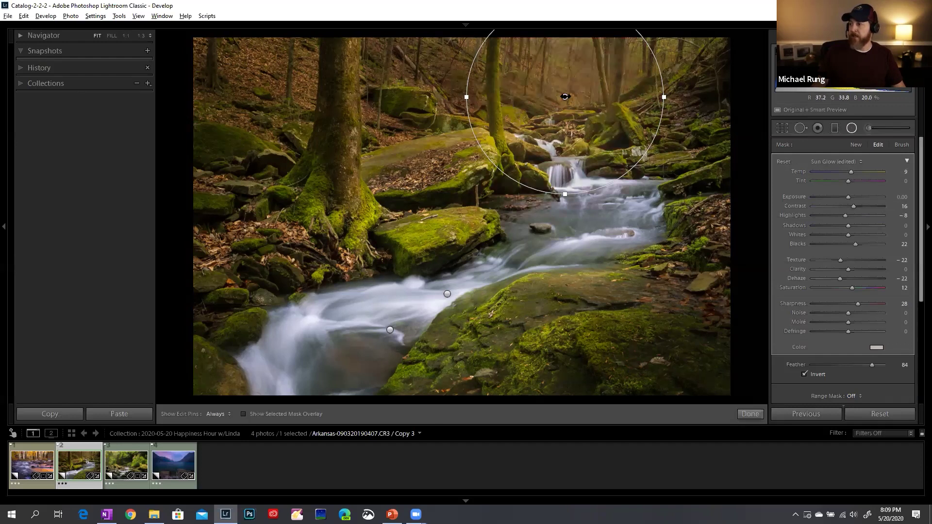
mouse_move(564, 97)
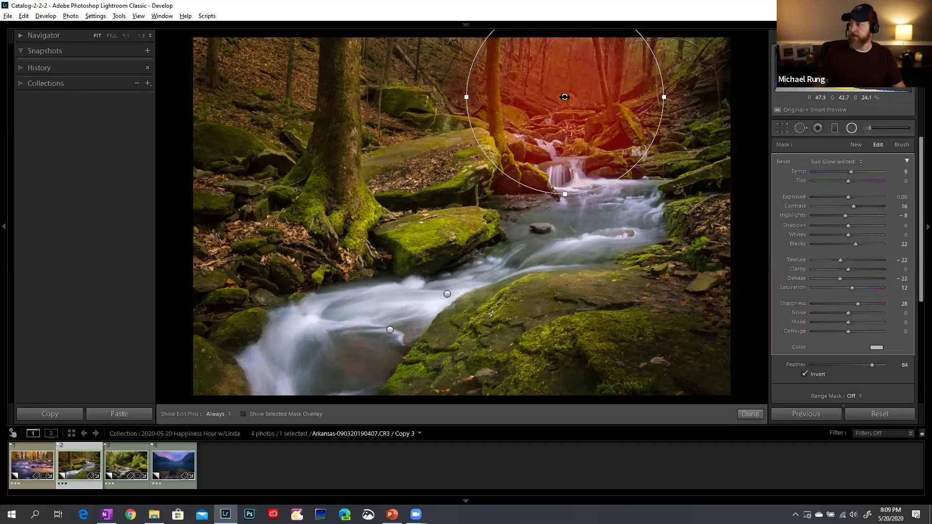
drag(545, 97, 519, 97)
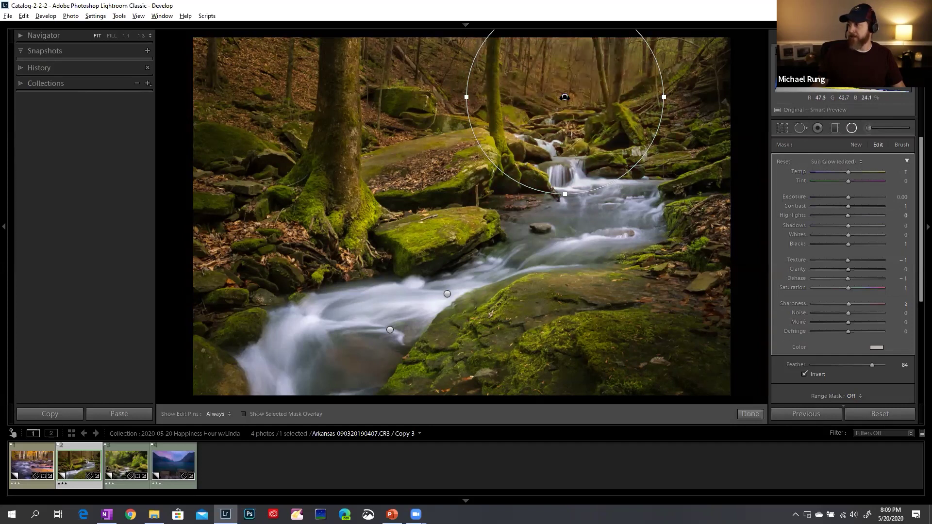
drag(564, 97, 564, 98)
mouse_move(579, 97)
mouse_down()
mouse_move(595, 98)
mouse_move(568, 97)
mouse_move(591, 97)
mouse_up()
key(ctrl+z)
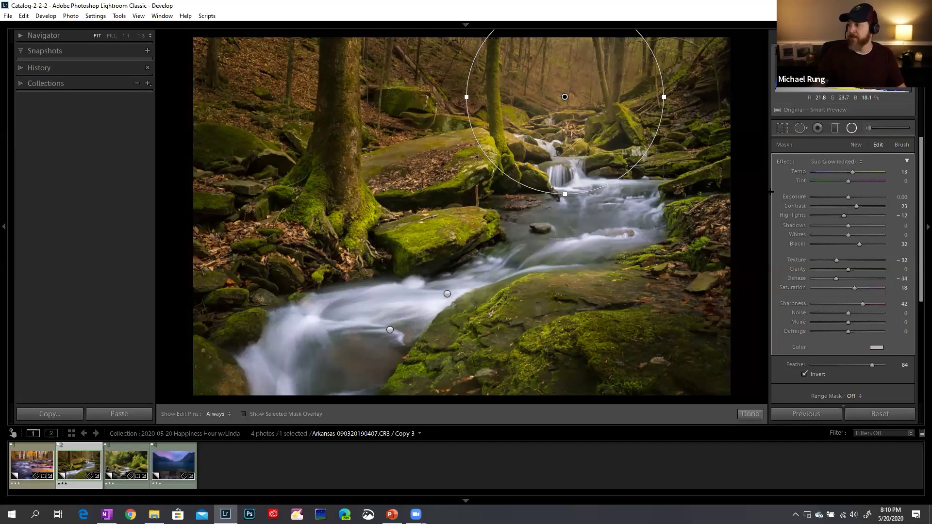
click(907, 161)
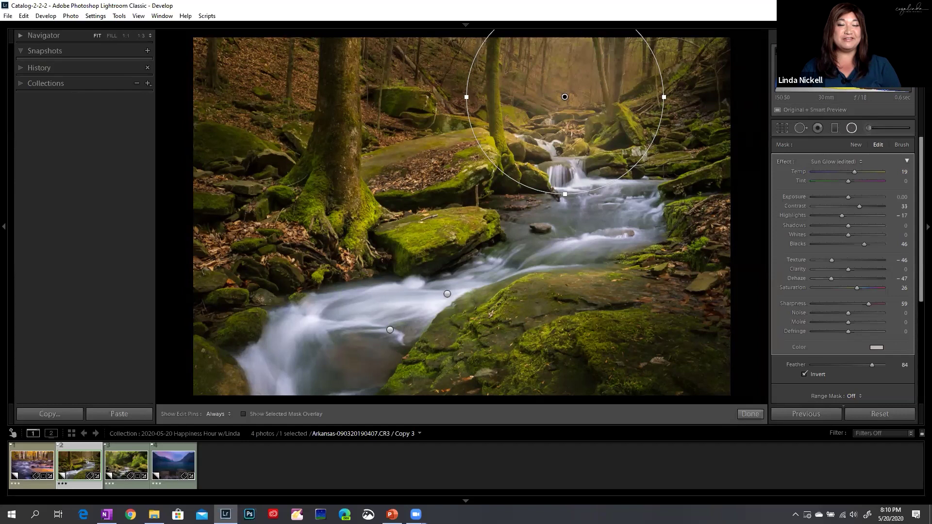
click(750, 414)
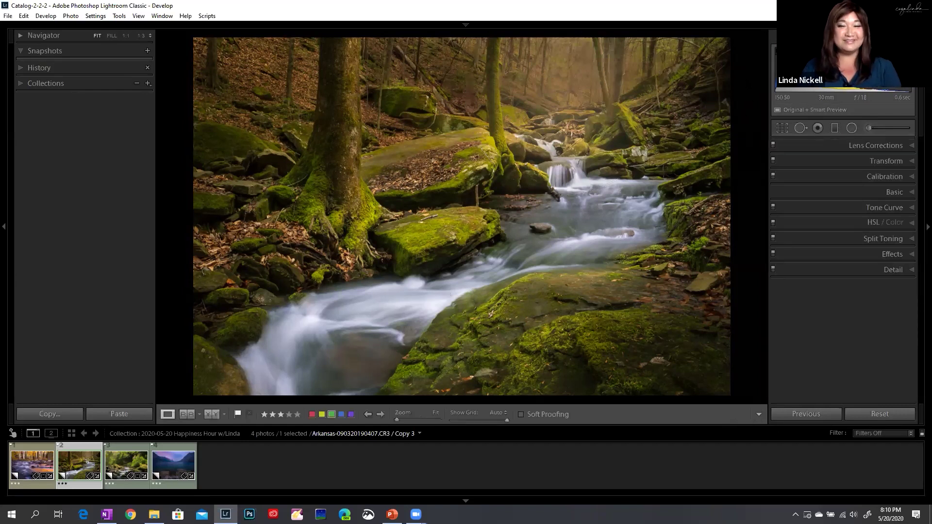
- Open the rhododendron stream photo, select its existing radial filter over the sunlit foliage, and bring up that filter's Range Mask settings
click(125, 463)
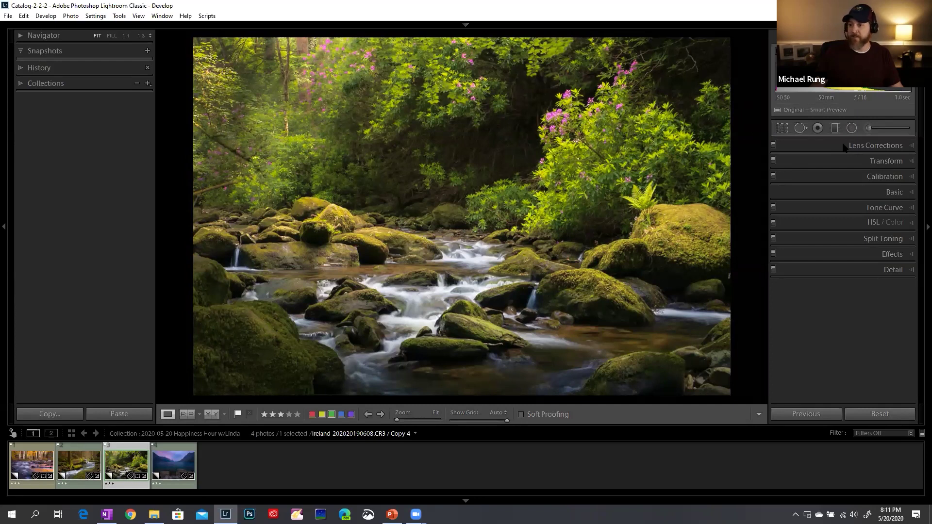
key(shift+m)
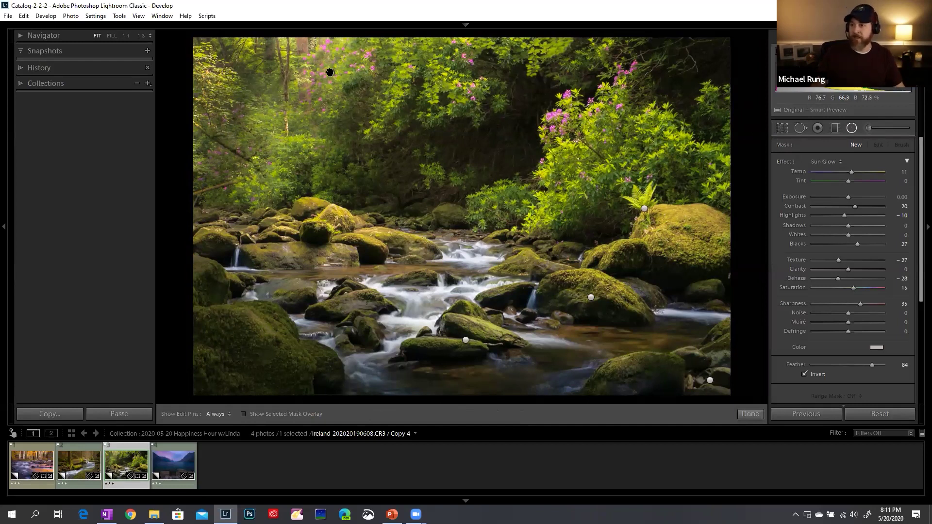
click(331, 72)
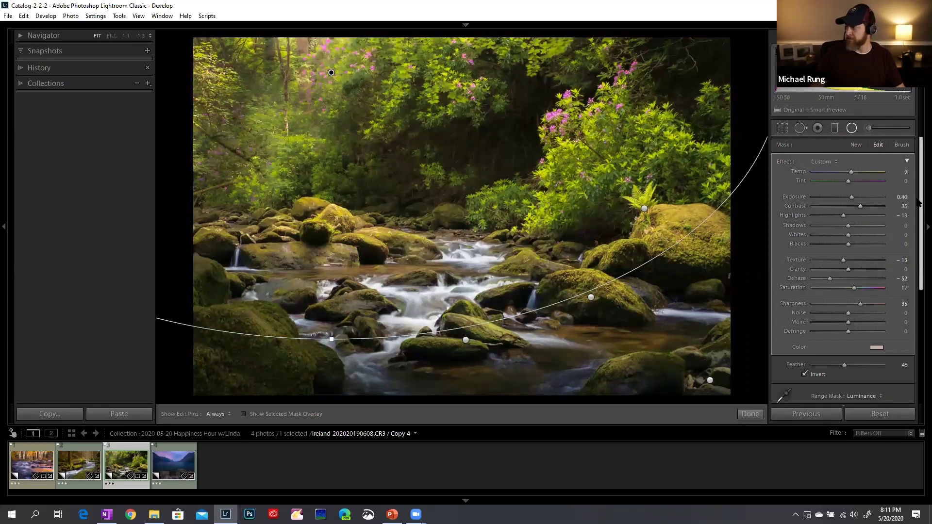
mouse_move(917, 202)
mouse_down()
mouse_move(918, 275)
mouse_move(919, 206)
mouse_move(897, 154)
mouse_up()
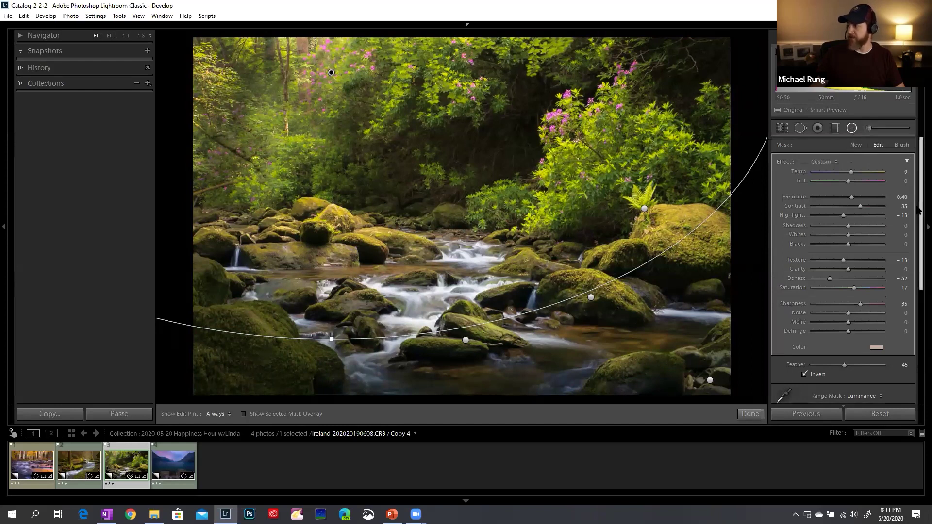
scroll(917, 213, down, 2)
scroll(917, 221, up, 1)
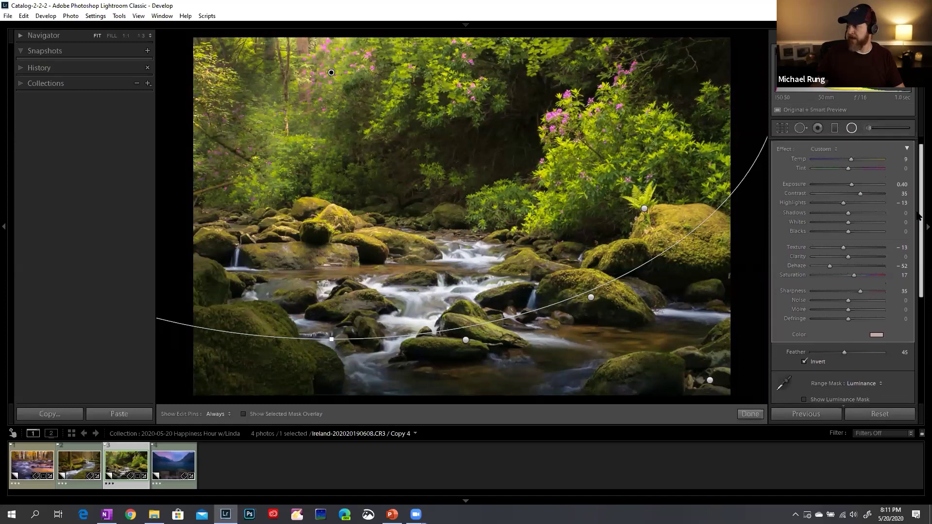
drag(917, 220, 917, 282)
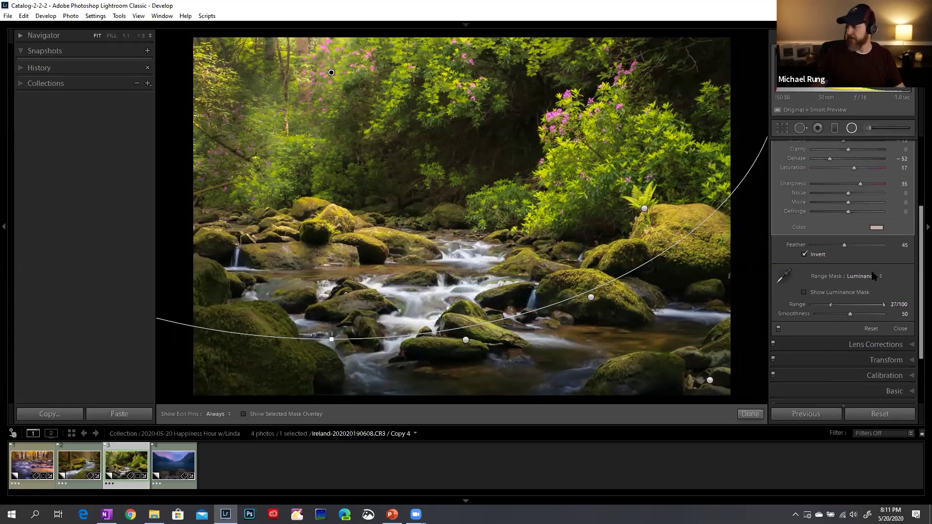
- Compare the radial filter's glow with Range Mask set to Off and to Luminance, ending on Luminance
click(850, 277)
click(833, 287)
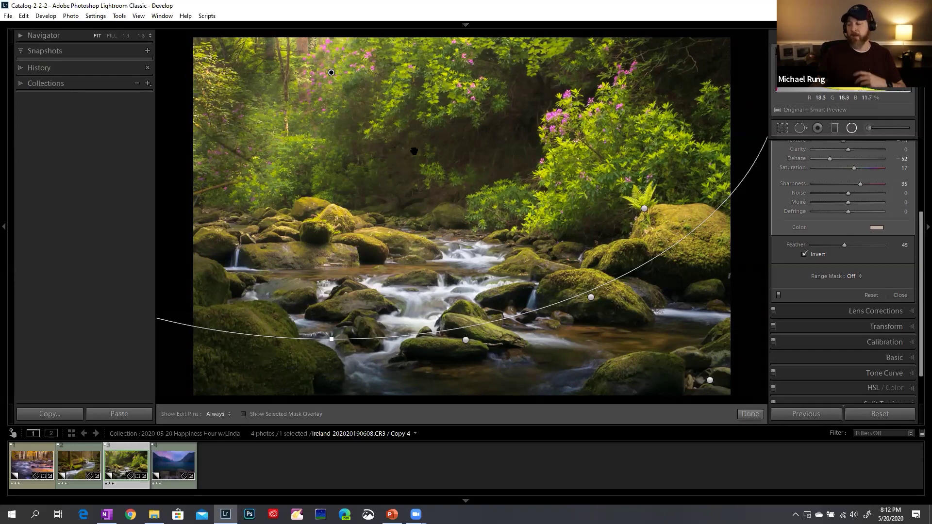
click(861, 277)
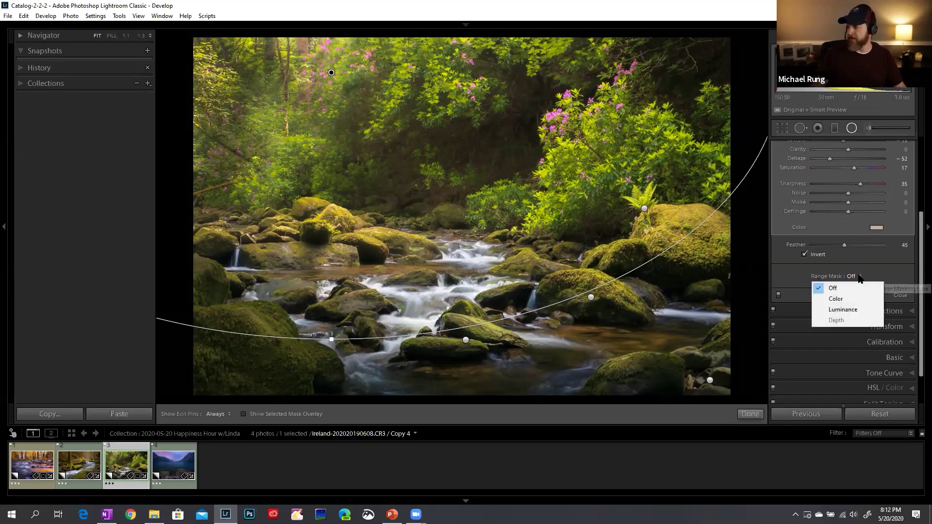
click(852, 310)
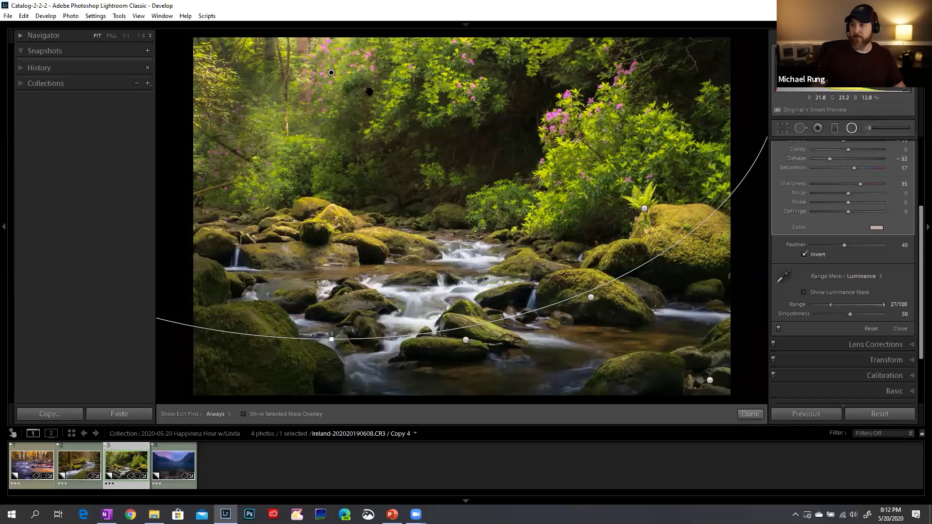
click(859, 277)
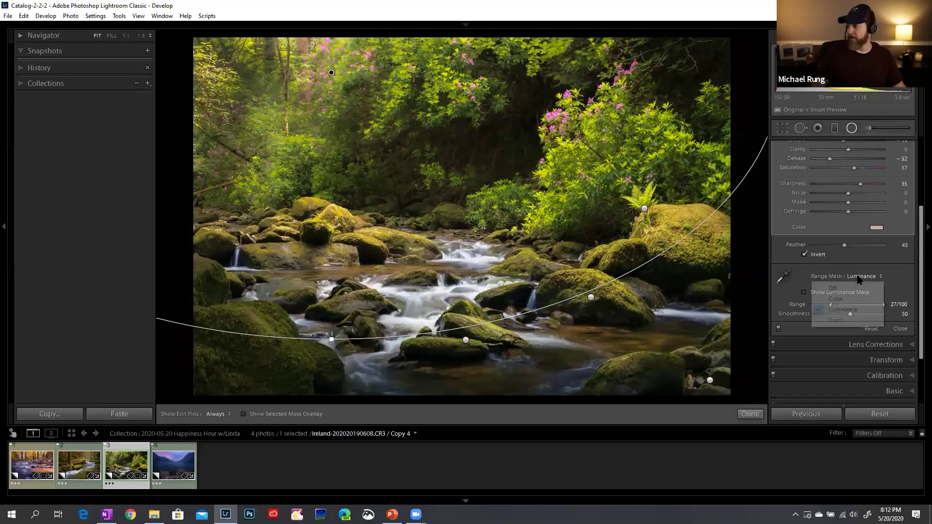
click(842, 288)
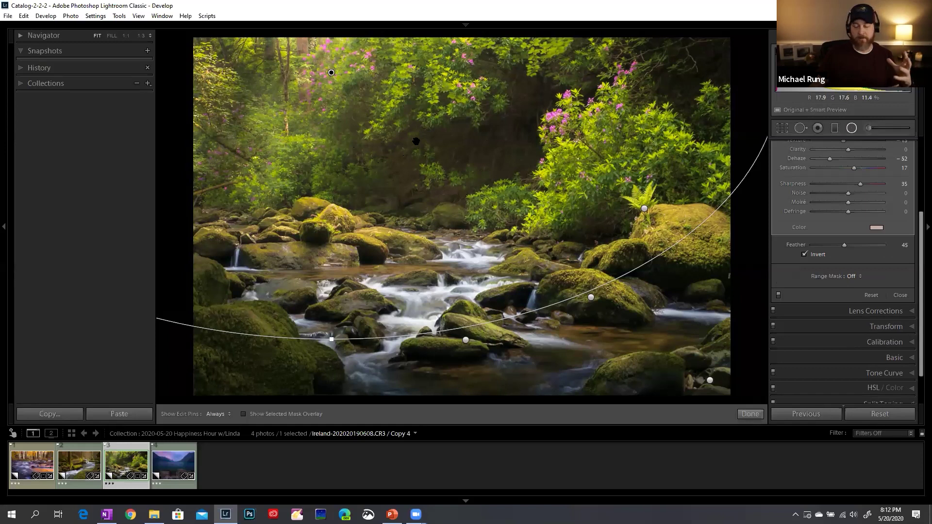
click(859, 277)
click(855, 310)
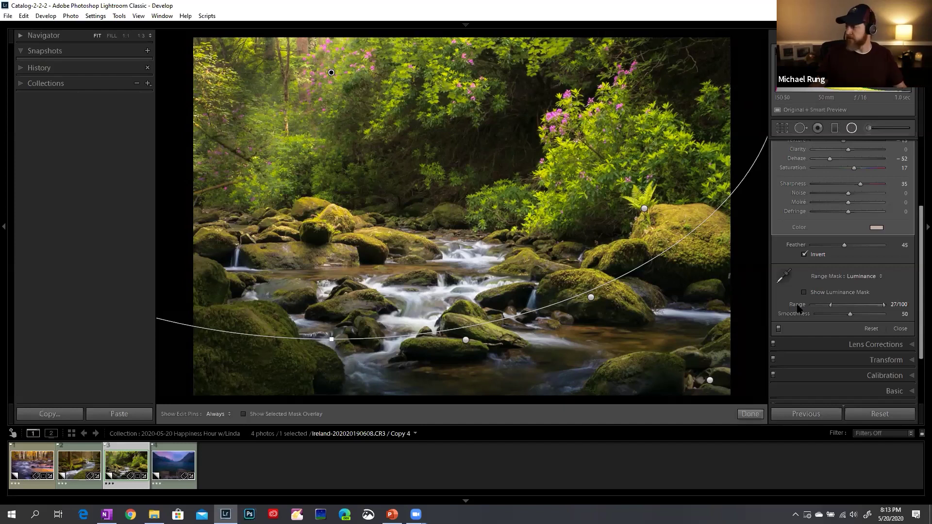
- Preview the luminance mask with the lower Range limit at 0, 33, 37 and 44, and reset the range to 0/100
alt+click(830, 305)
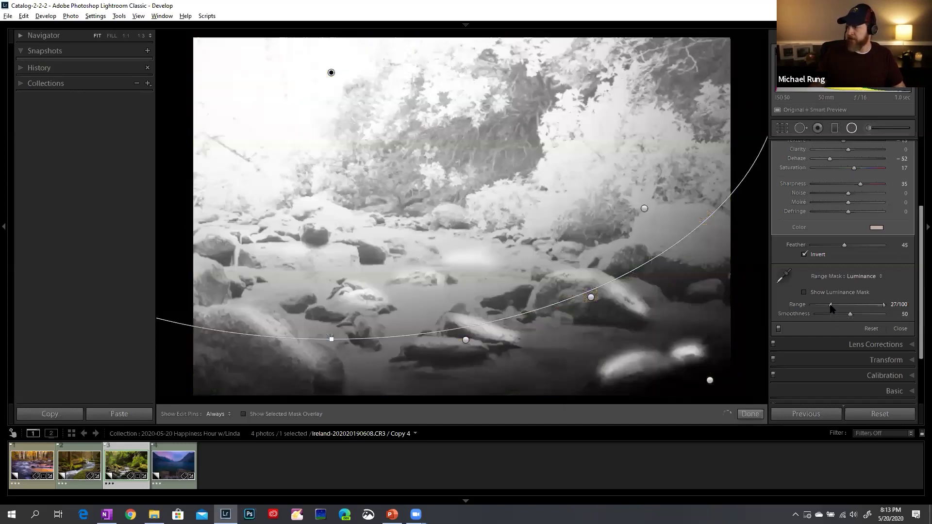
drag(830, 308, 811, 307)
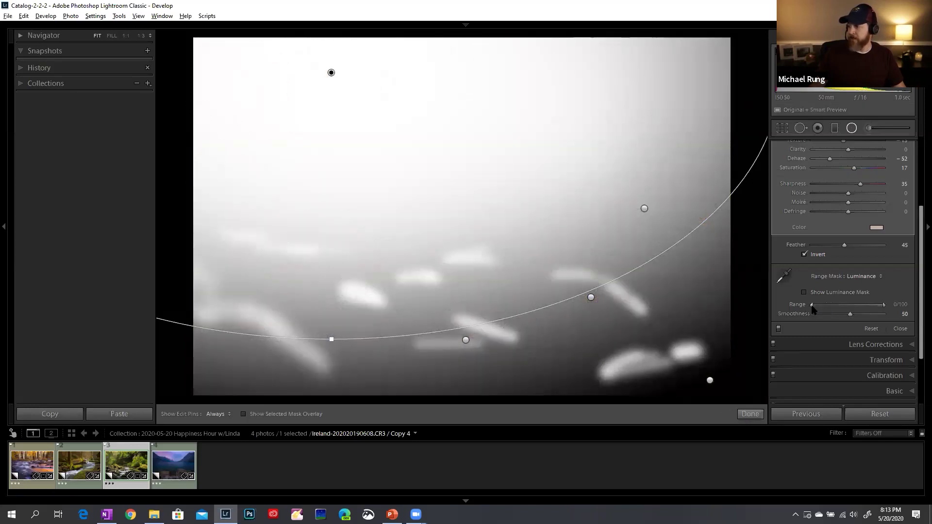
drag(813, 310, 836, 311)
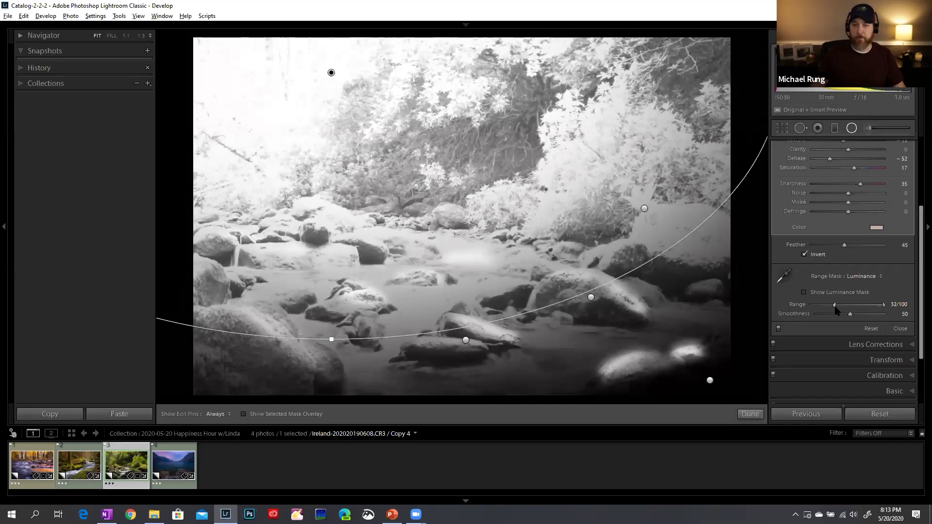
drag(834, 309, 836, 310)
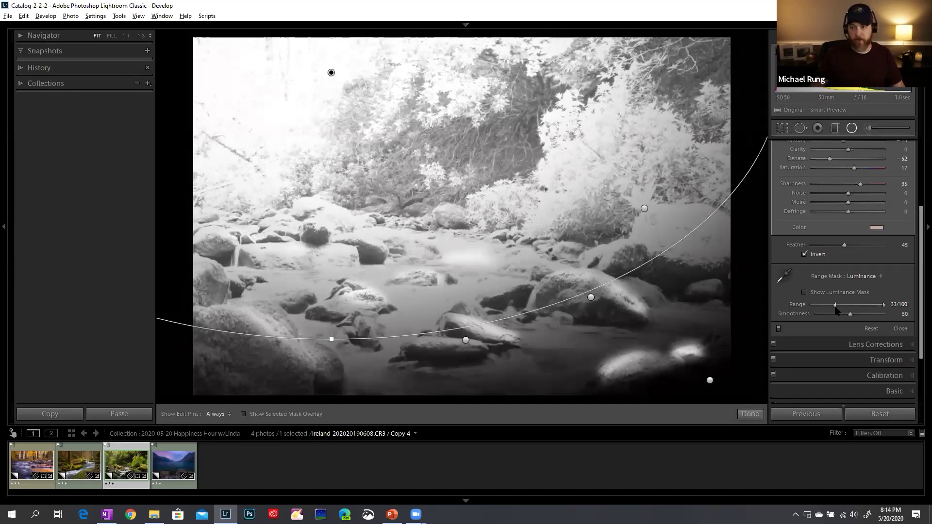
drag(836, 310, 838, 310)
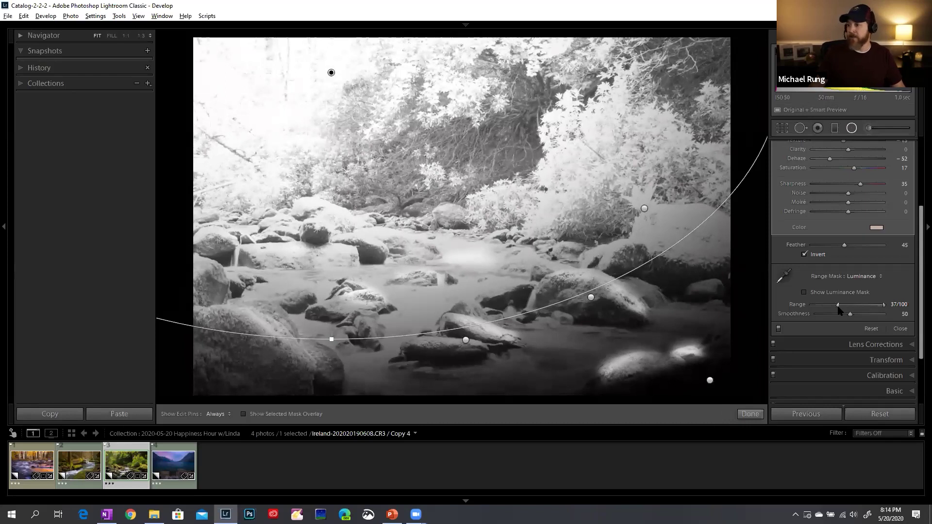
drag(838, 311, 843, 311)
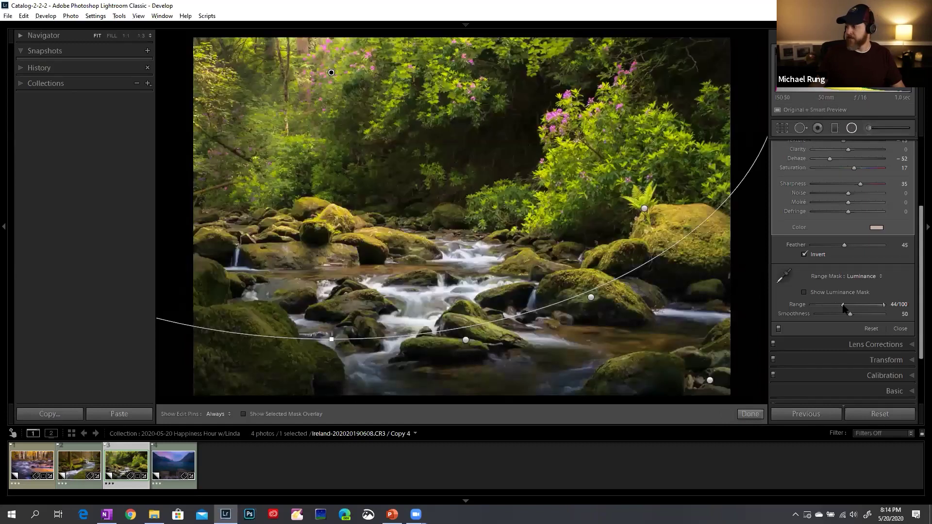
double_click(842, 305)
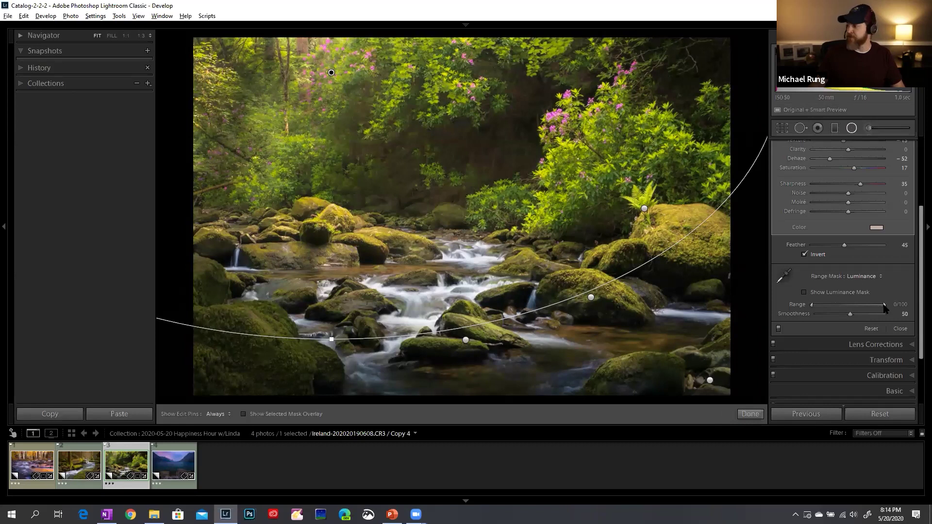
- Preview the luminance mask while lowering the upper Range limit to 71, 60 and 47
drag(884, 308, 863, 307)
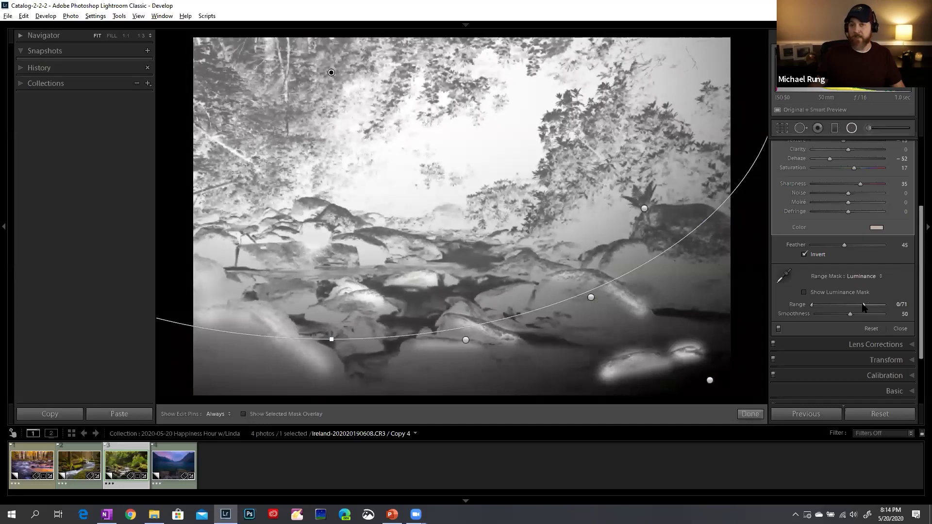
drag(863, 307, 855, 308)
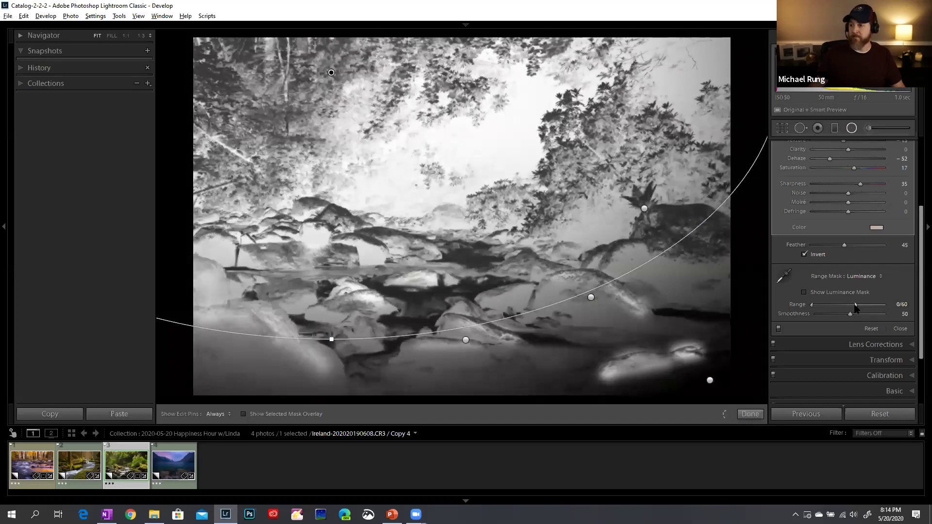
drag(855, 307, 846, 309)
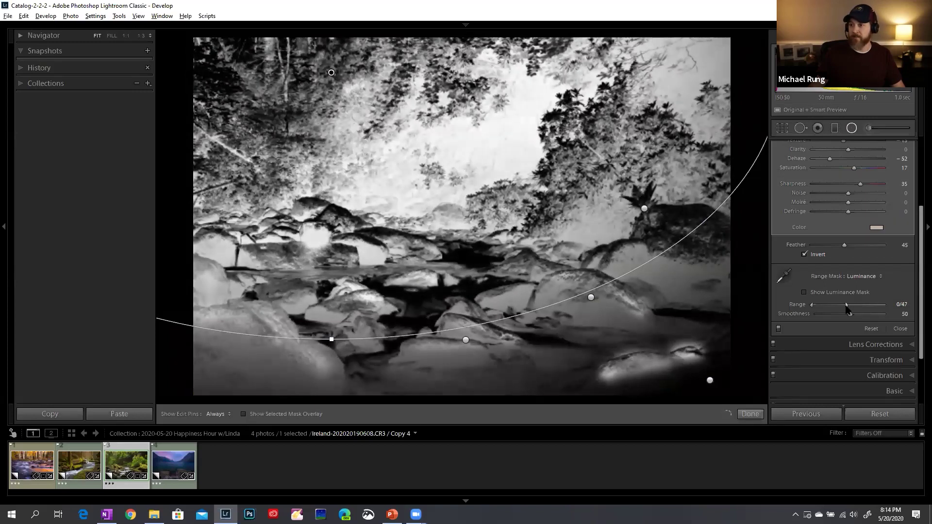
drag(848, 308, 846, 309)
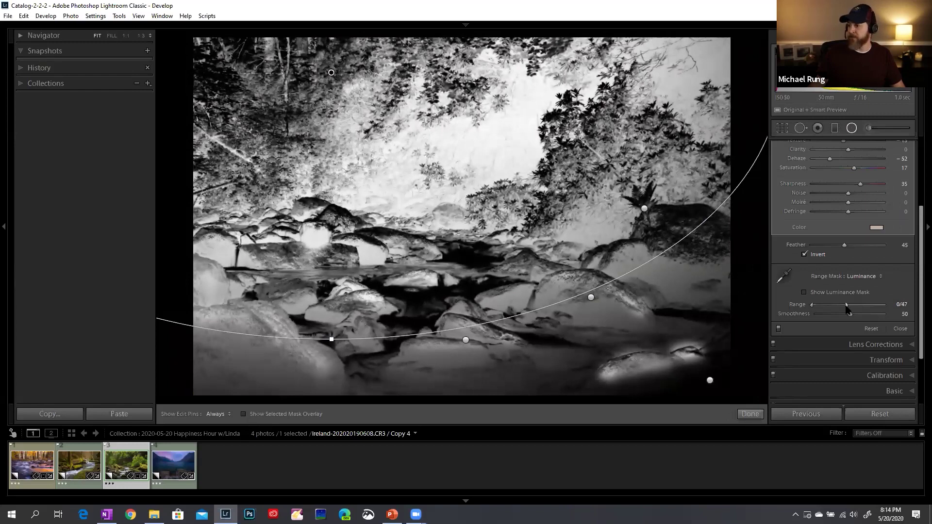
drag(846, 308, 847, 309)
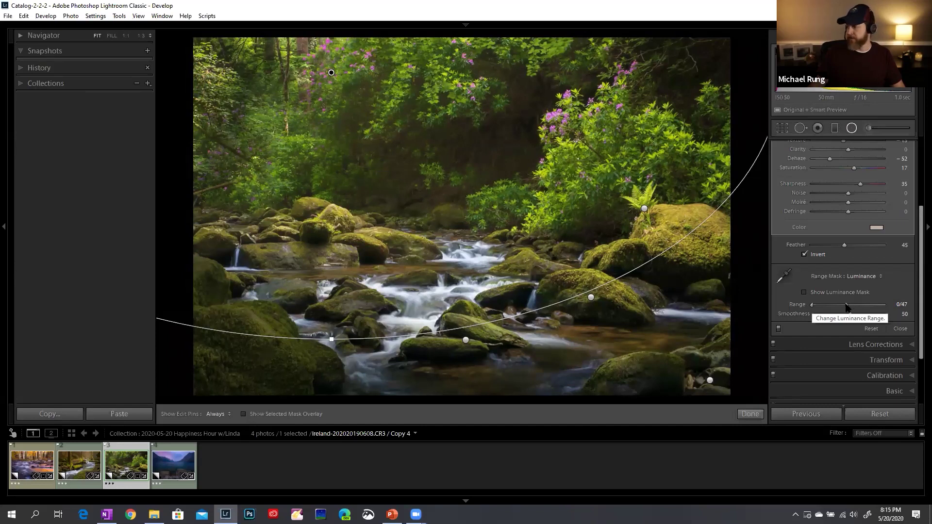
- Restore the upper Range limit to 100 and raise the lower limit for a luminance range of 49/100
drag(846, 306, 884, 304)
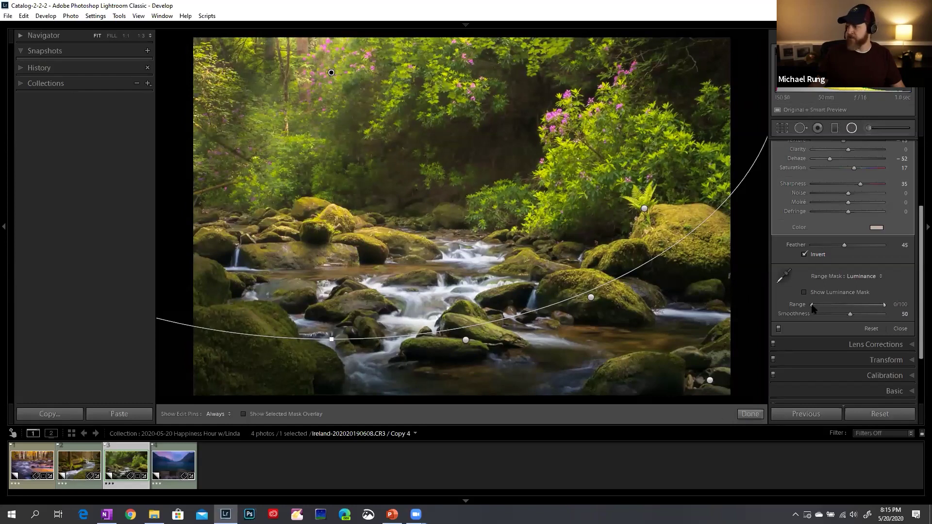
click(848, 306)
drag(849, 307, 847, 312)
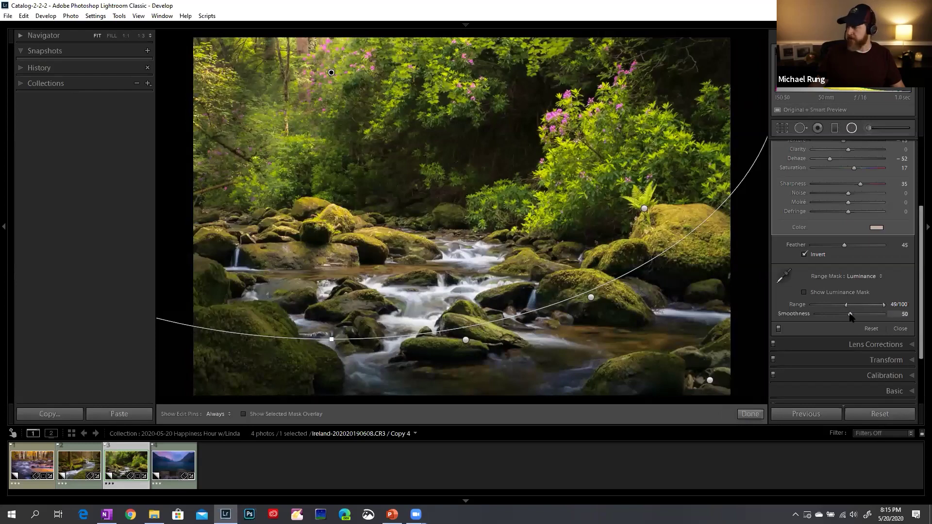
- Preview the luminance mask with Smoothness lowered to 20 and raised to 85, and return Smoothness to 50
drag(850, 314, 831, 317)
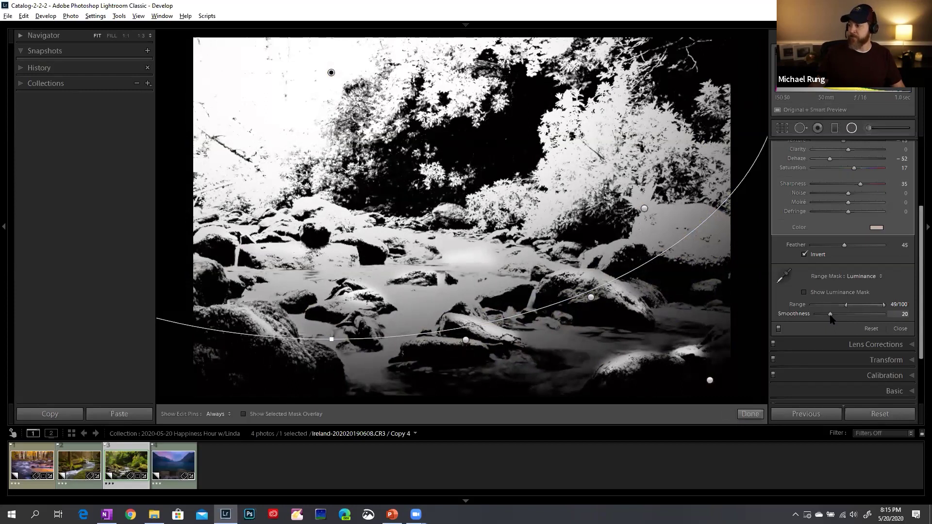
drag(830, 316, 829, 315)
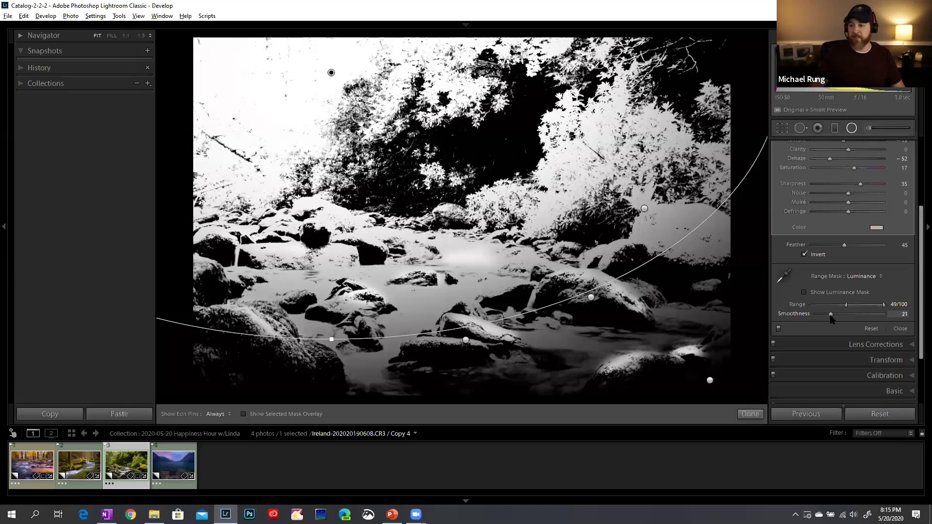
drag(830, 315, 830, 315)
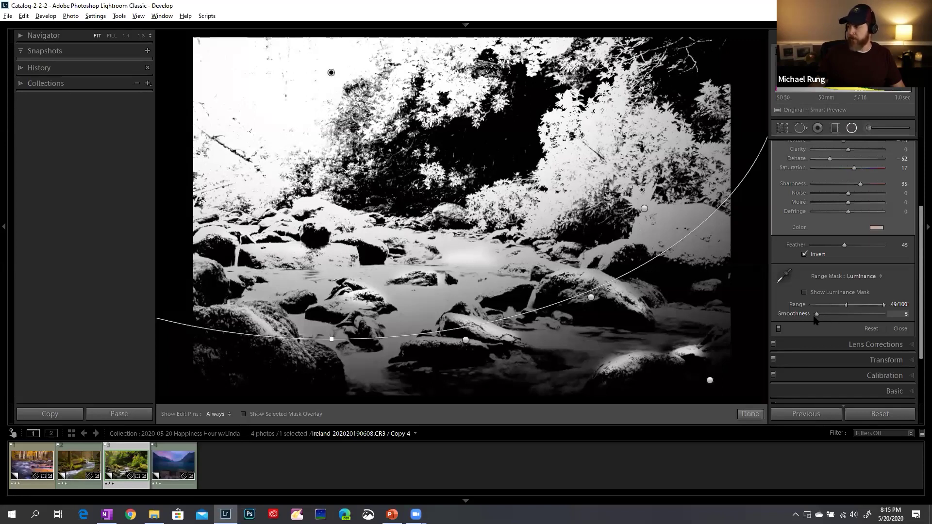
drag(814, 316, 863, 322)
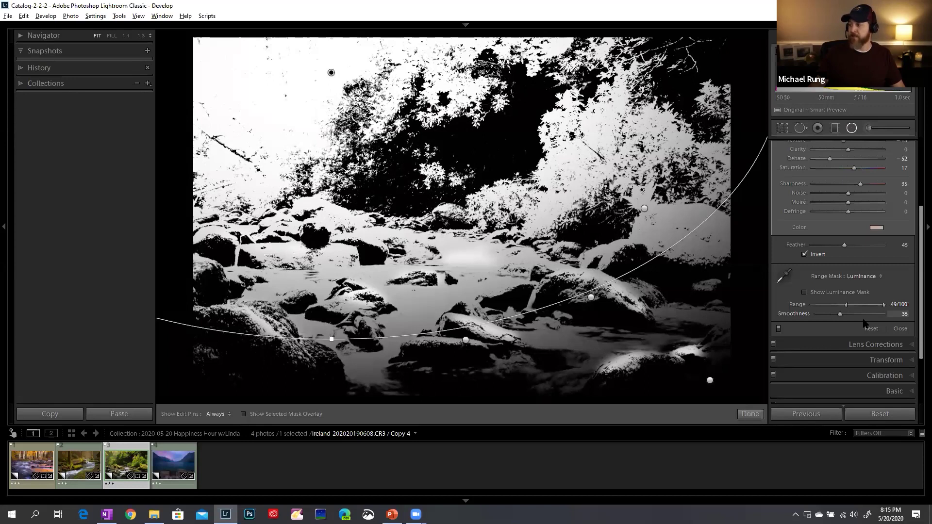
drag(864, 324, 866, 319)
scroll(866, 318, up, 3)
drag(866, 318, 876, 319)
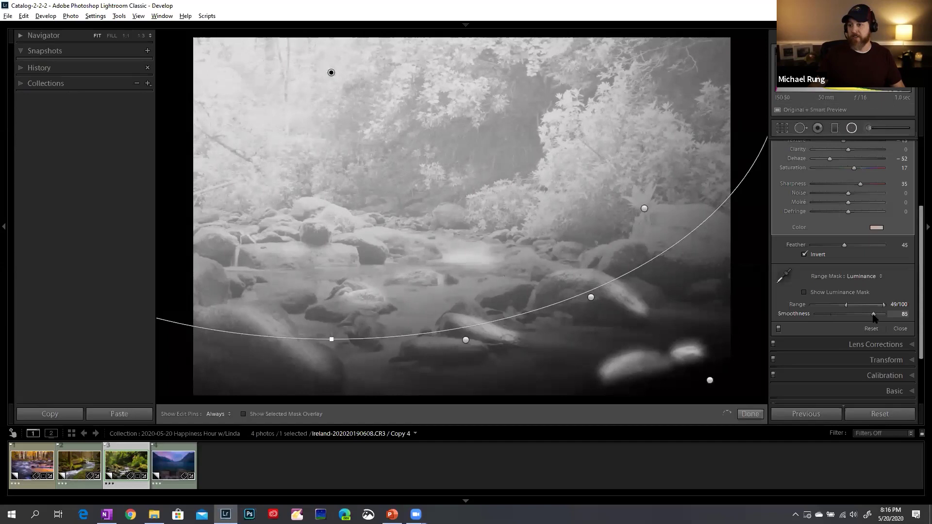
drag(872, 315, 851, 317)
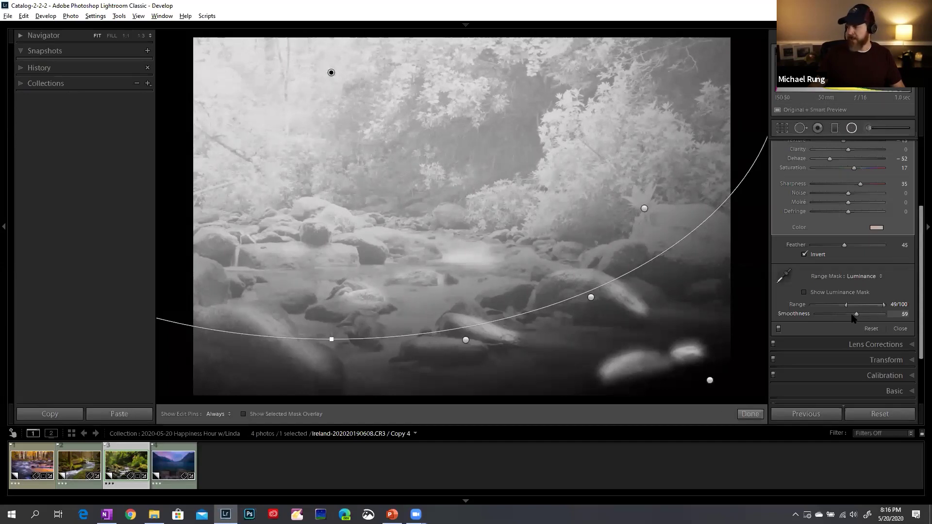
drag(850, 316, 849, 315)
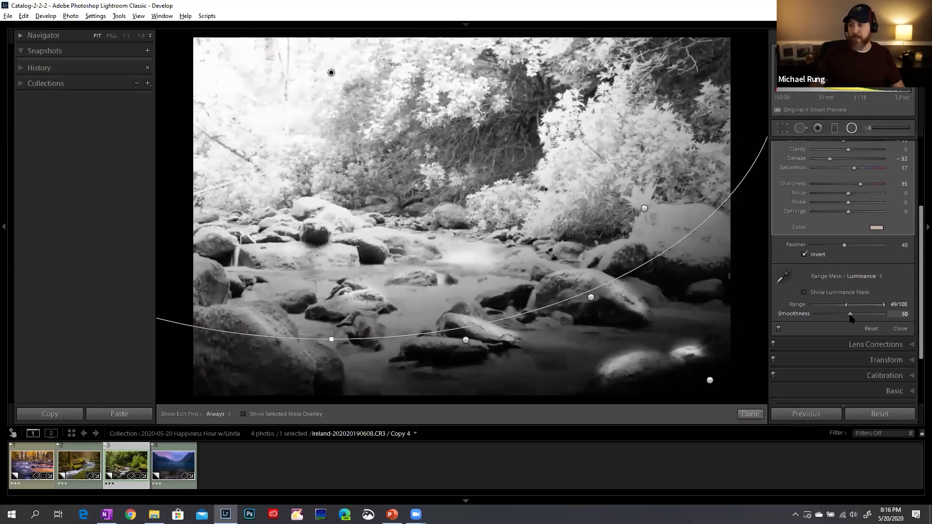
drag(850, 315, 849, 315)
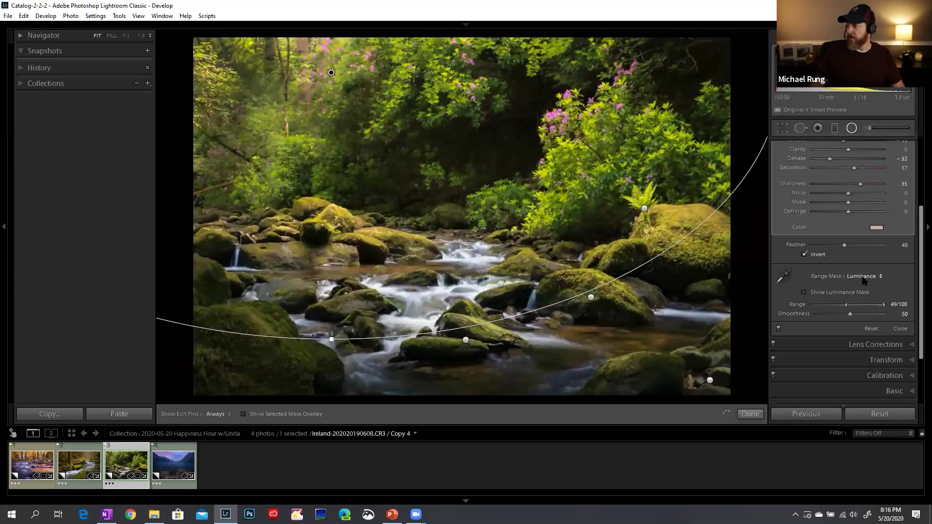
- Check the available Range Mask types, keep Luminance, and finish editing the Radial Filter on the stream photo
click(863, 276)
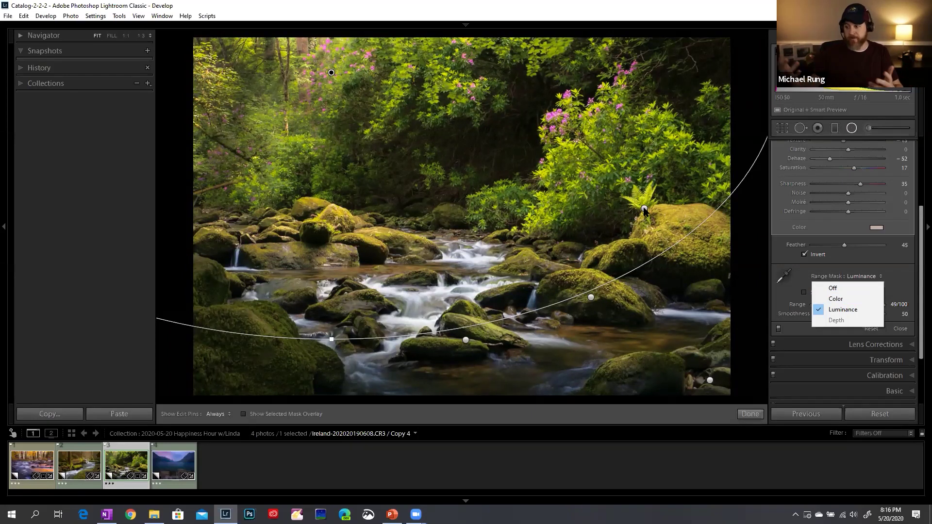
click(896, 267)
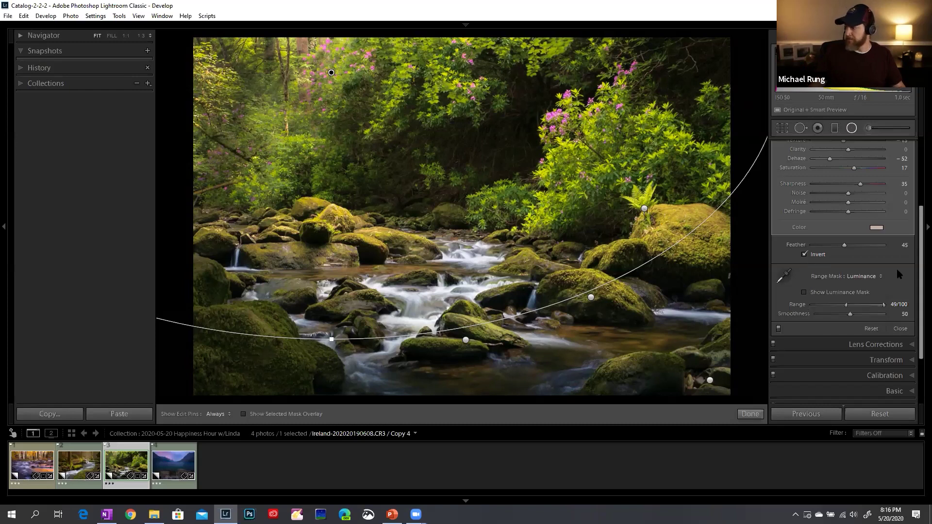
scroll(831, 276, up, 3)
scroll(831, 276, up, 2)
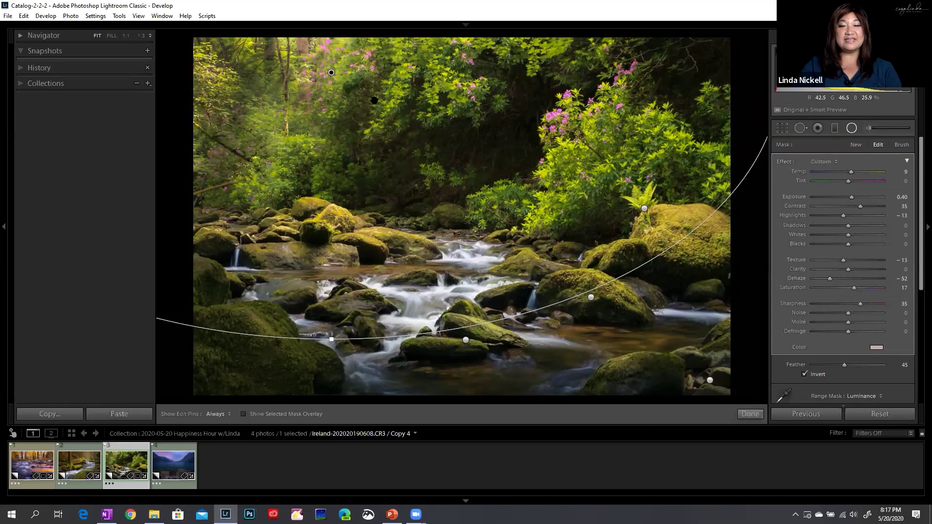
click(750, 414)
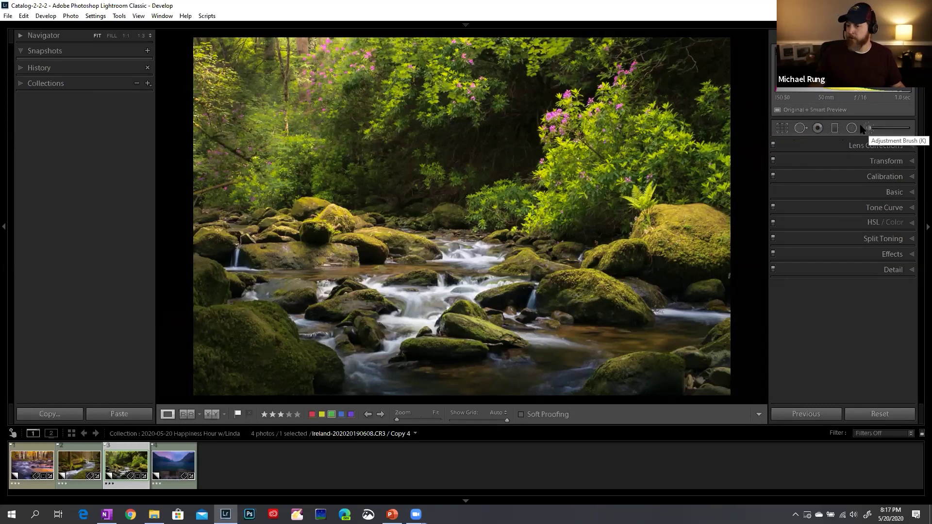
- Start the Adjustment Brush on the Glacier National Park lake photo and reset all its effect values to zero
click(170, 458)
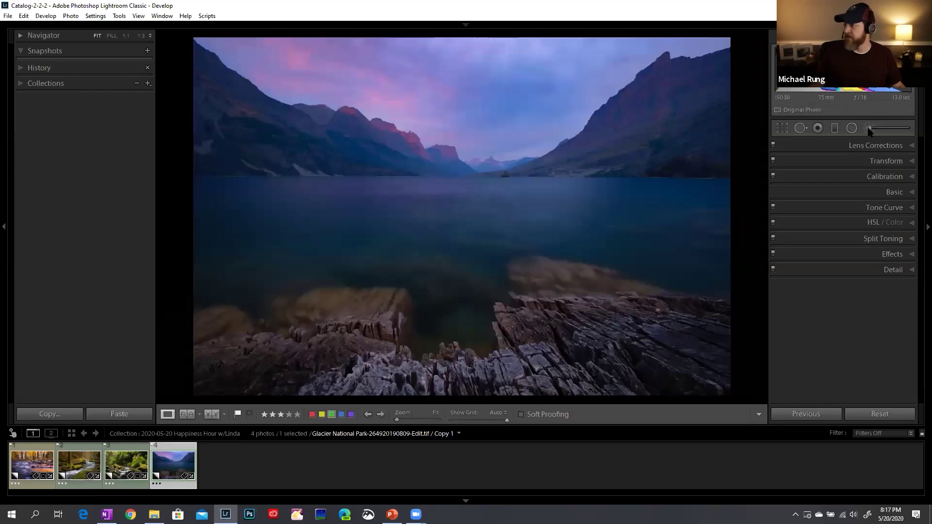
click(868, 128)
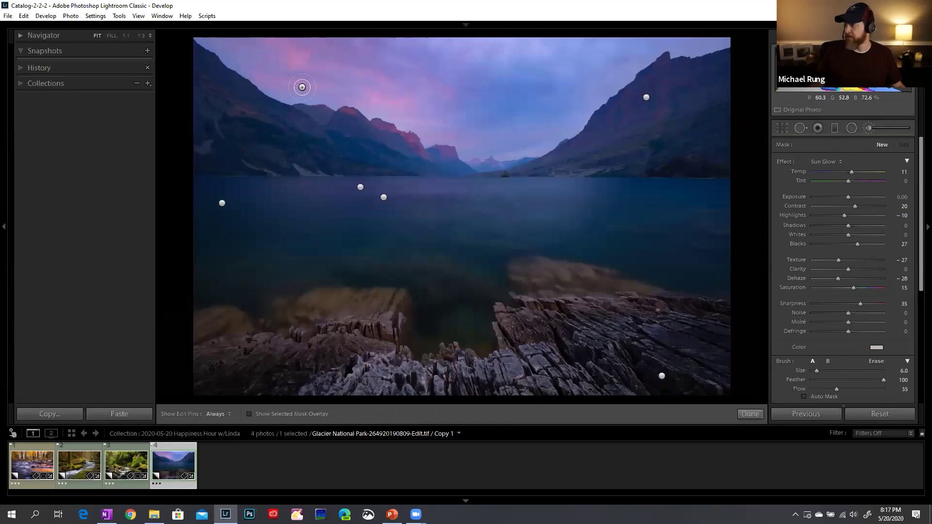
double_click(785, 163)
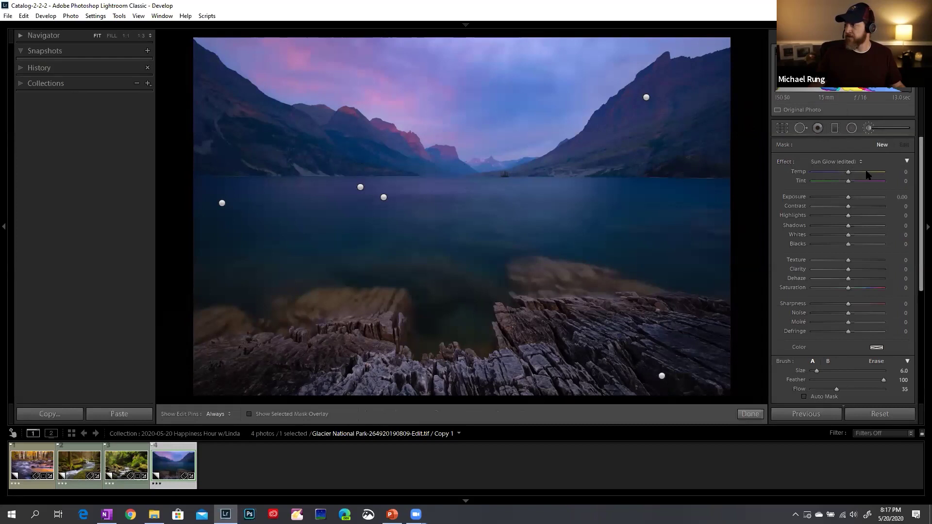
- Set the brush to size 11, with Exposure 3.28, Highlights 49, Blacks −59 and Saturation 53
drag(847, 199, 875, 199)
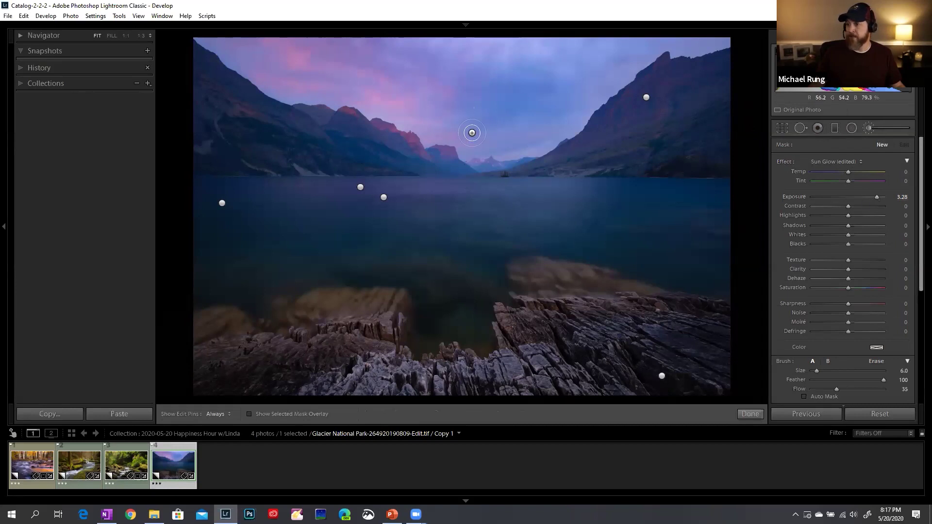
scroll(469, 145, up, 2)
scroll(468, 145, up, 3)
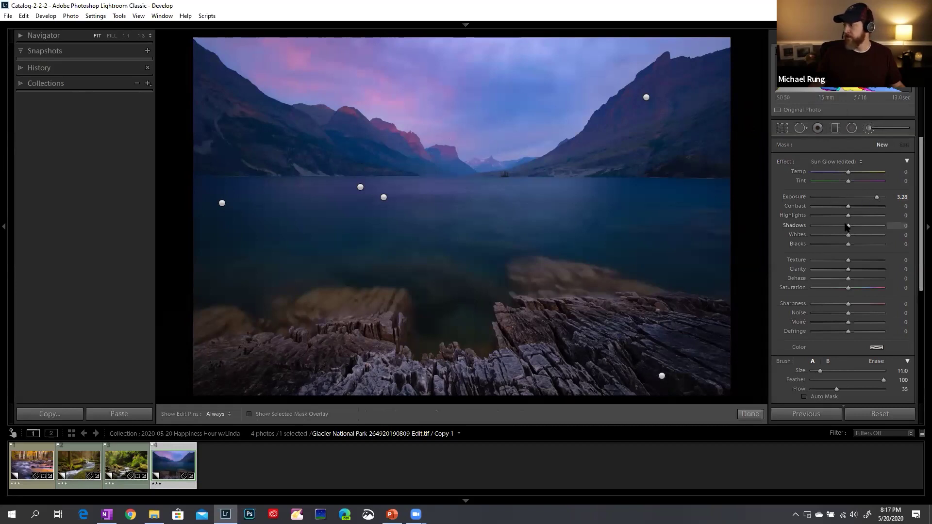
mouse_move(848, 216)
mouse_down()
mouse_move(867, 219)
mouse_move(827, 244)
mouse_up()
drag(848, 288, 864, 289)
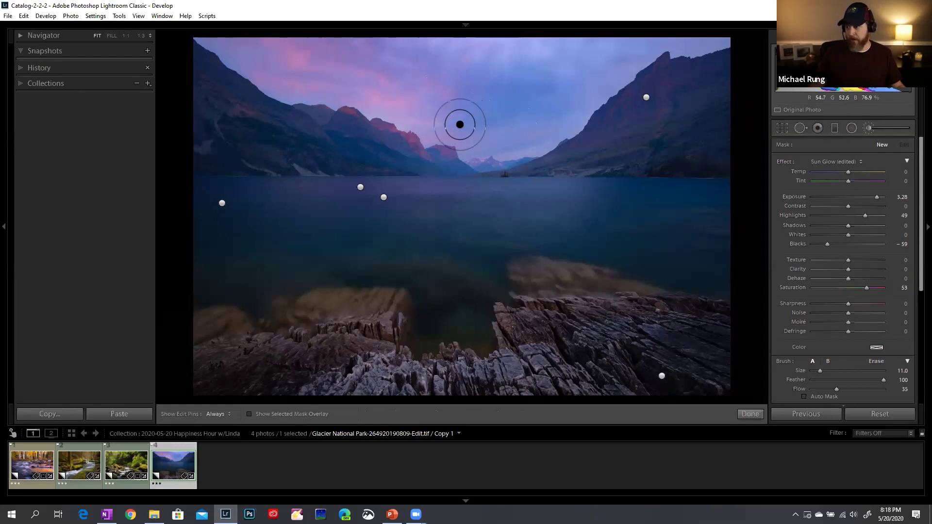
- Brush the effect diagonally across the sky down to the horizon gap between the mountains, and check it with the mask pins hidden and shown
click(387, 98)
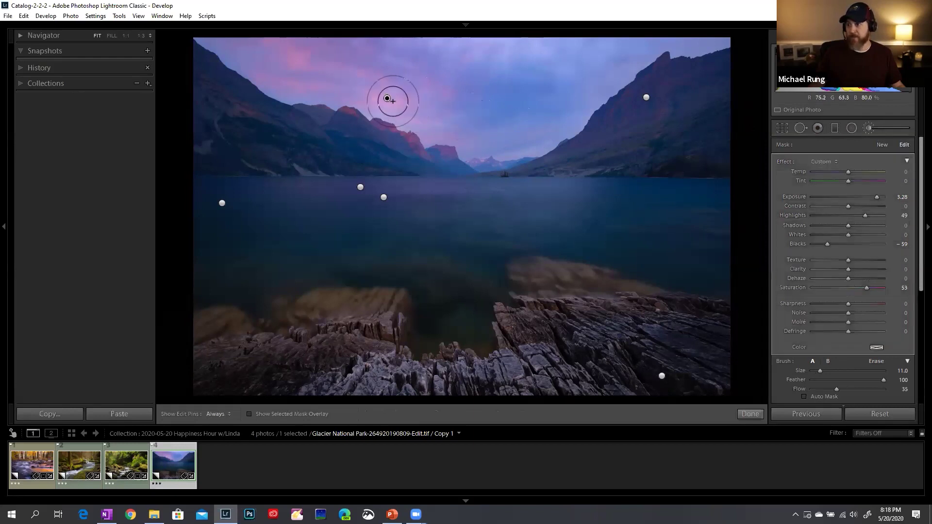
mouse_move(394, 101)
mouse_down()
mouse_move(602, 198)
mouse_move(356, 84)
mouse_move(551, 168)
mouse_move(379, 82)
mouse_move(521, 159)
mouse_move(445, 151)
mouse_move(495, 168)
mouse_move(417, 120)
mouse_move(524, 171)
mouse_up()
key(h)
key(h)
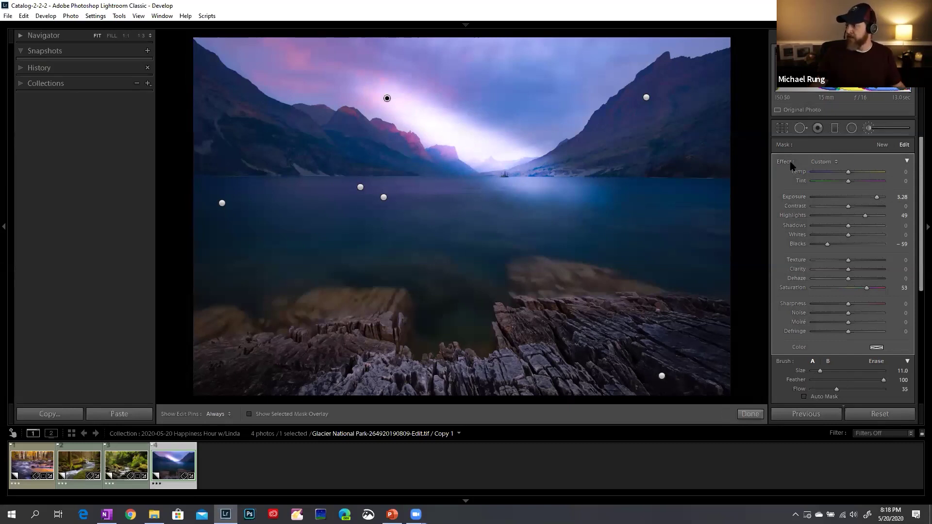
- Look at how to save the current brush settings as a new effect preset, cancel naming it, and review the saved presets
click(830, 163)
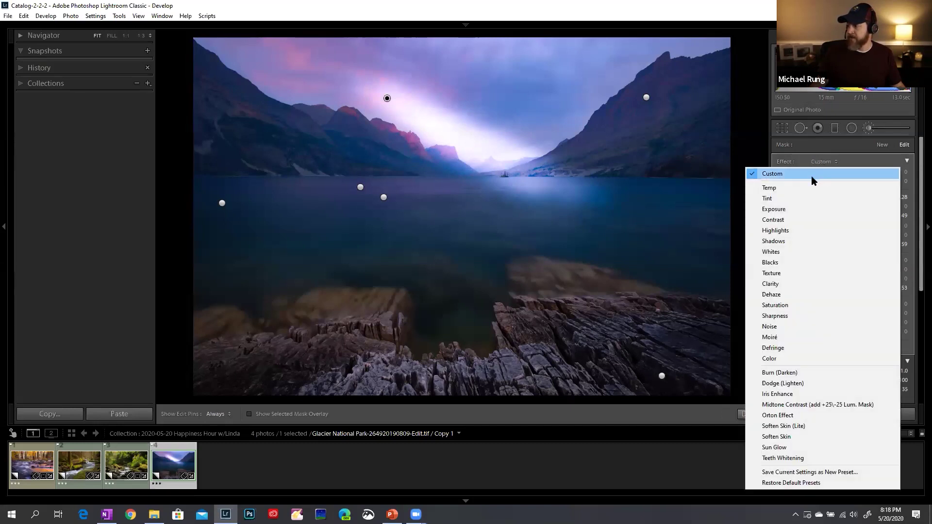
click(814, 472)
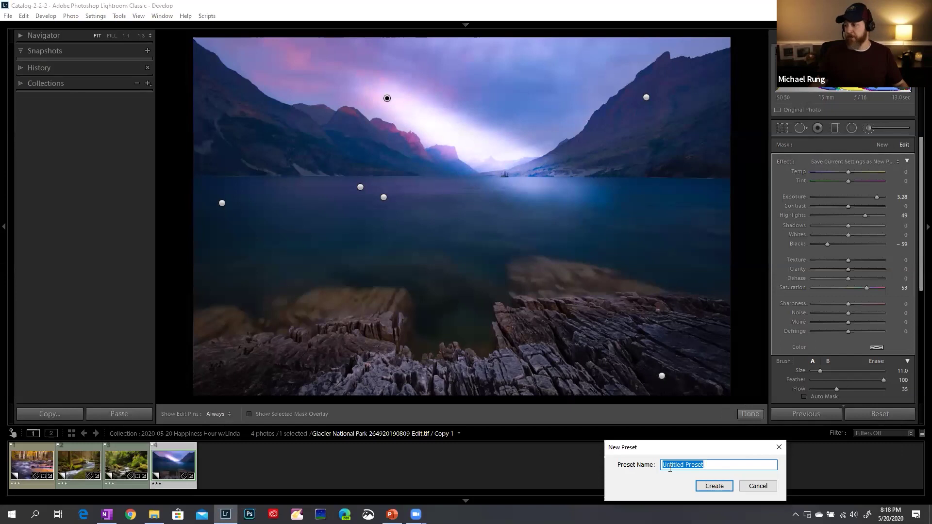
click(750, 486)
click(831, 162)
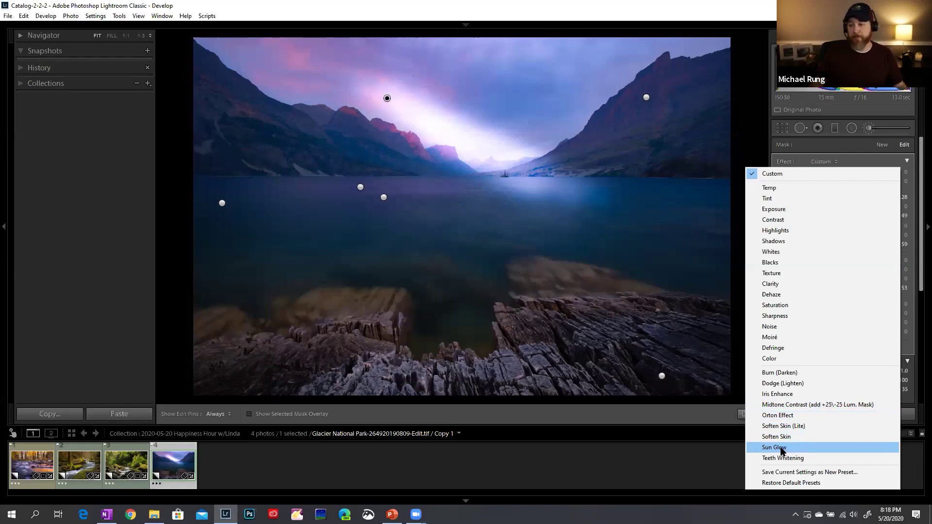
click(903, 149)
- Delete the brush adjustment painted on the sky and close the Adjustment Brush
right_click(386, 98)
click(439, 117)
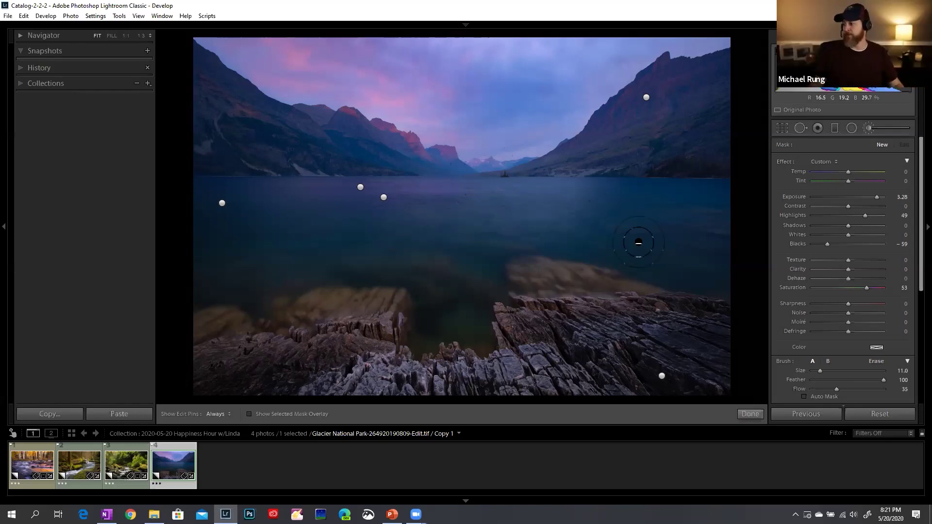
click(749, 413)
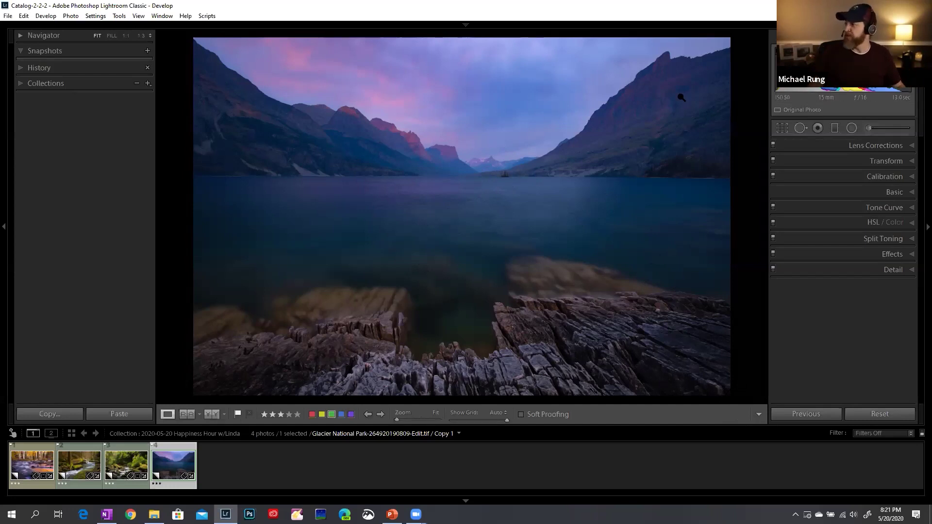
click(854, 195)
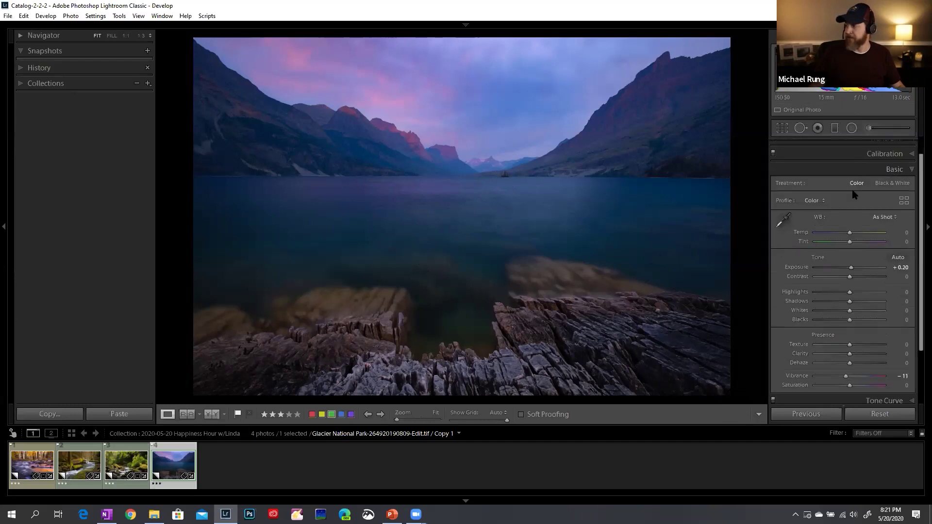
click(851, 170)
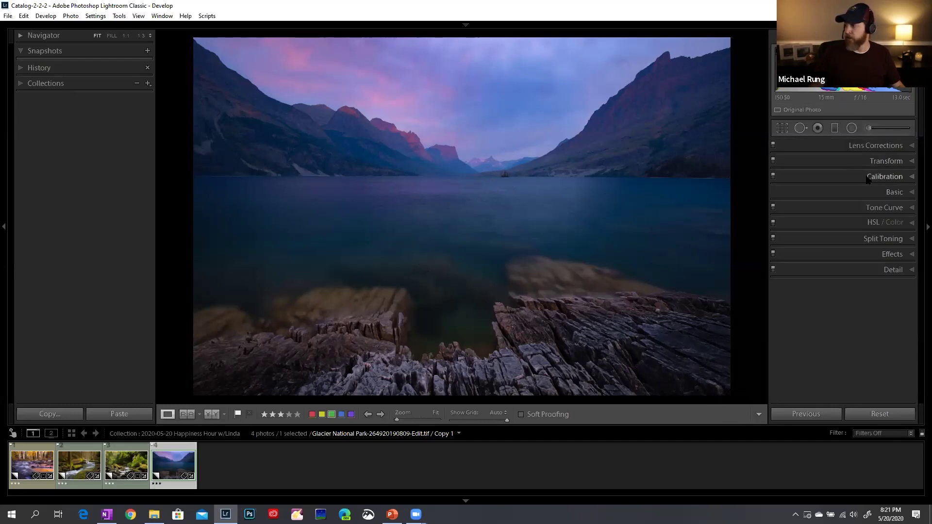
click(860, 208)
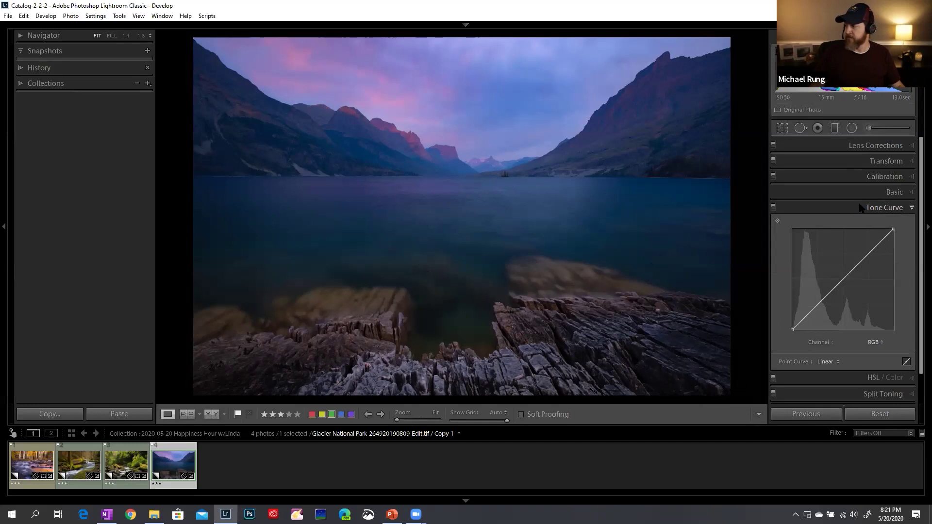
click(852, 208)
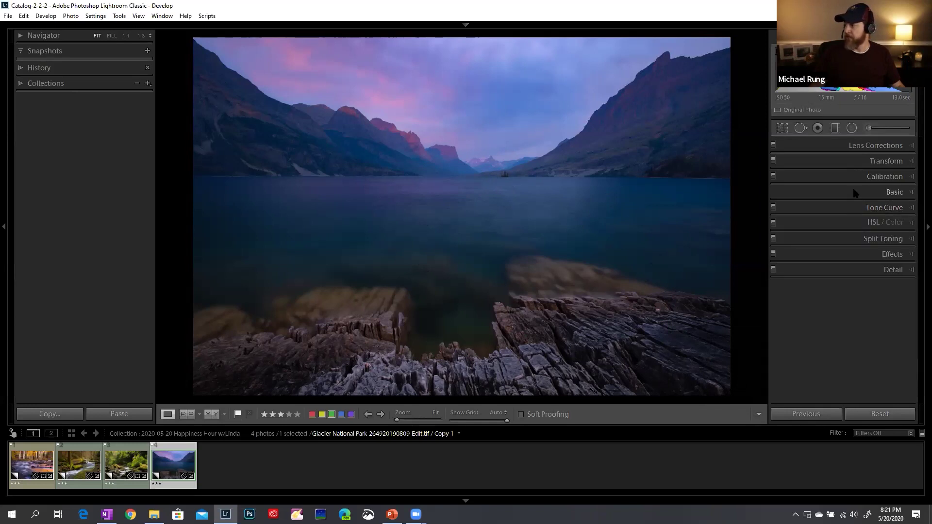
- Test the lake photo's Exposure at −2.68 and +4.37, preview the highlight clipping, and bring Exposure back to +0.14
click(852, 192)
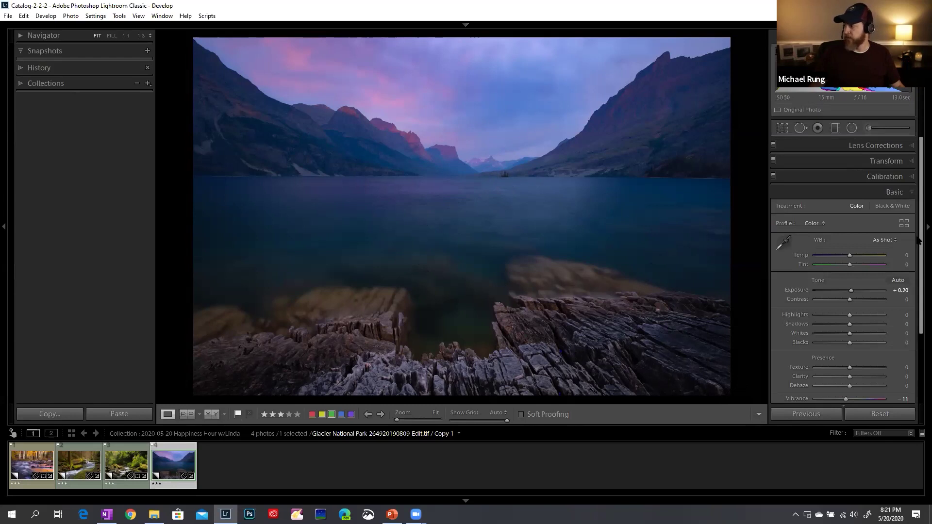
scroll(919, 240, down, 1)
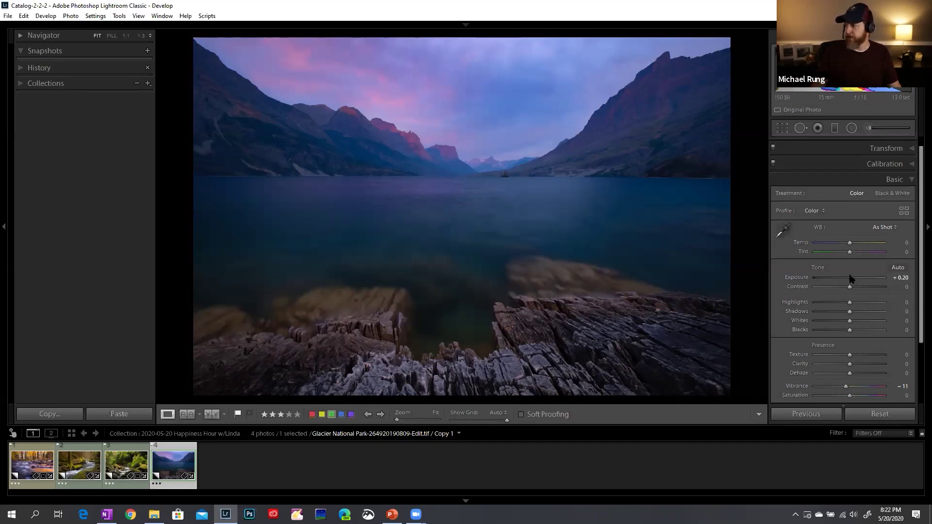
drag(850, 281, 830, 278)
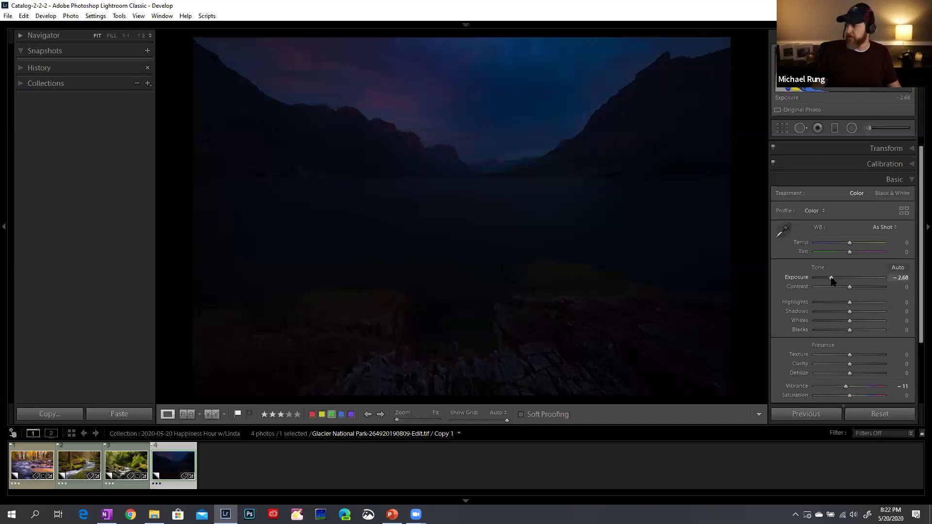
key(alt)
drag(830, 279, 868, 285)
drag(869, 283, 881, 283)
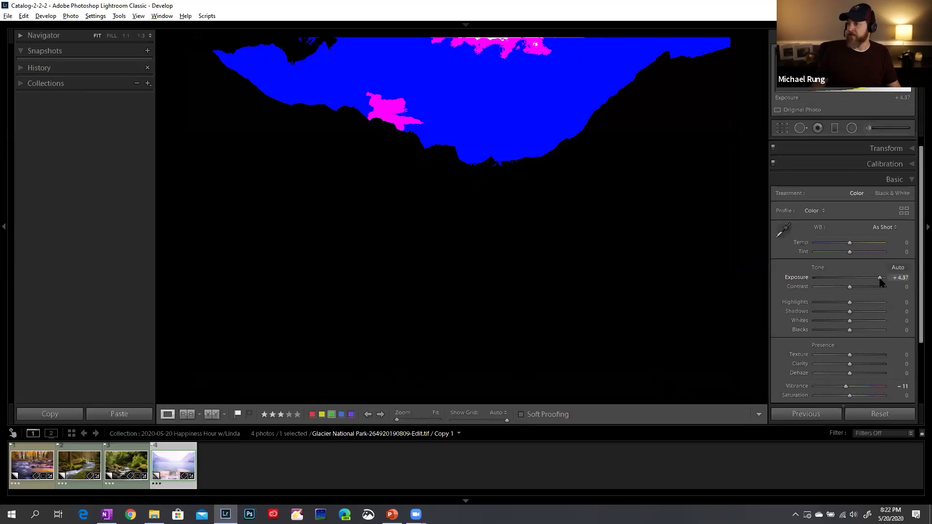
drag(881, 283, 881, 283)
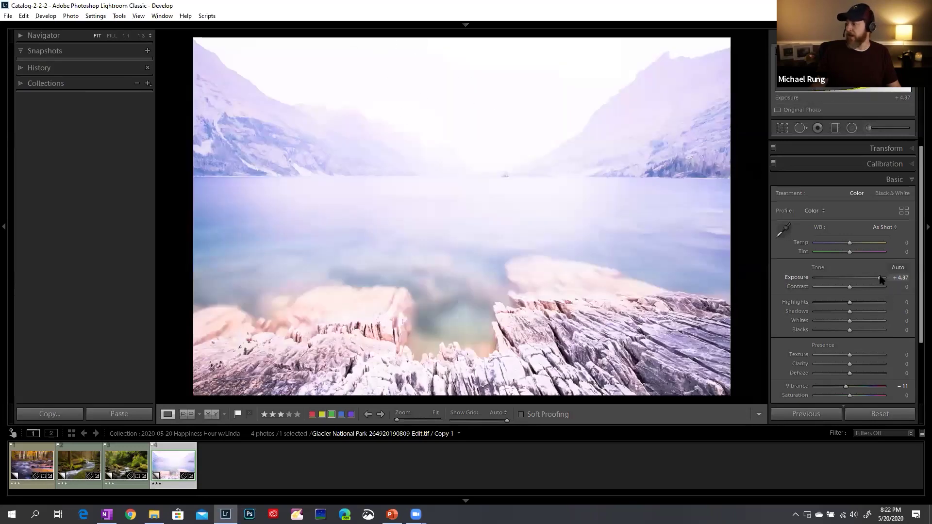
drag(880, 280, 851, 282)
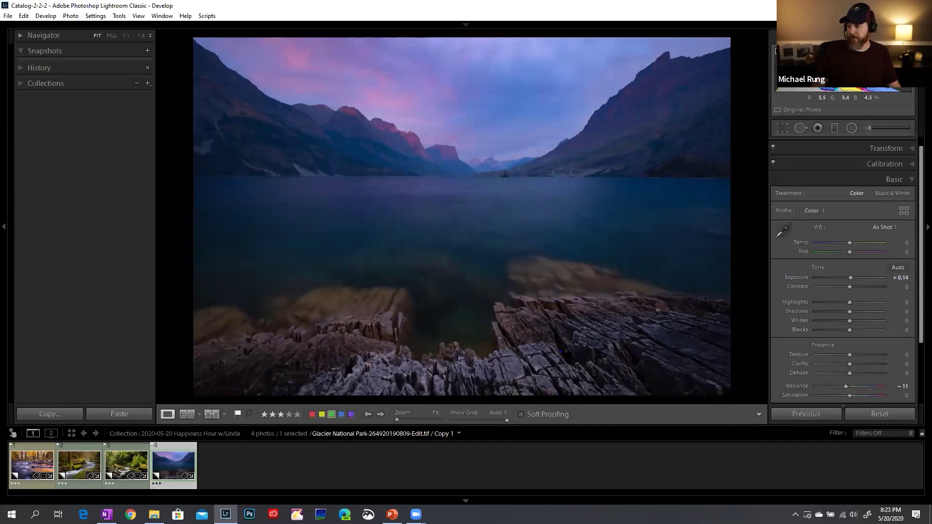
- Inspect shadow clipping on the foreground rocks at 1:3, test Exposure at −4.65, and set it to +0.10
key(z)
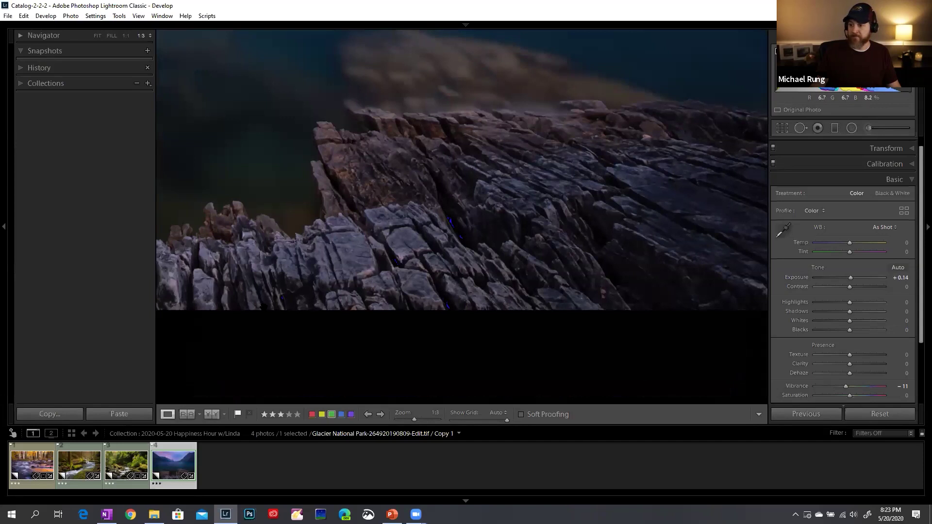
key(z)
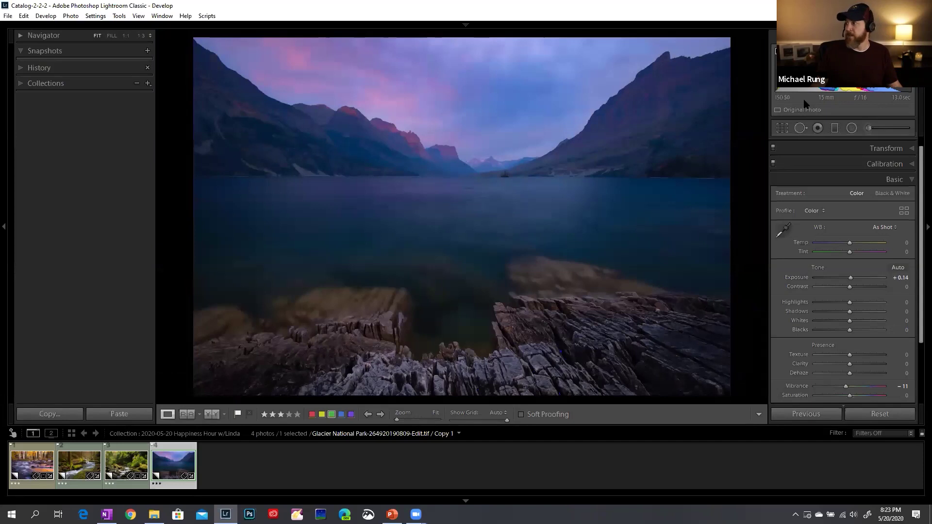
drag(850, 279, 816, 280)
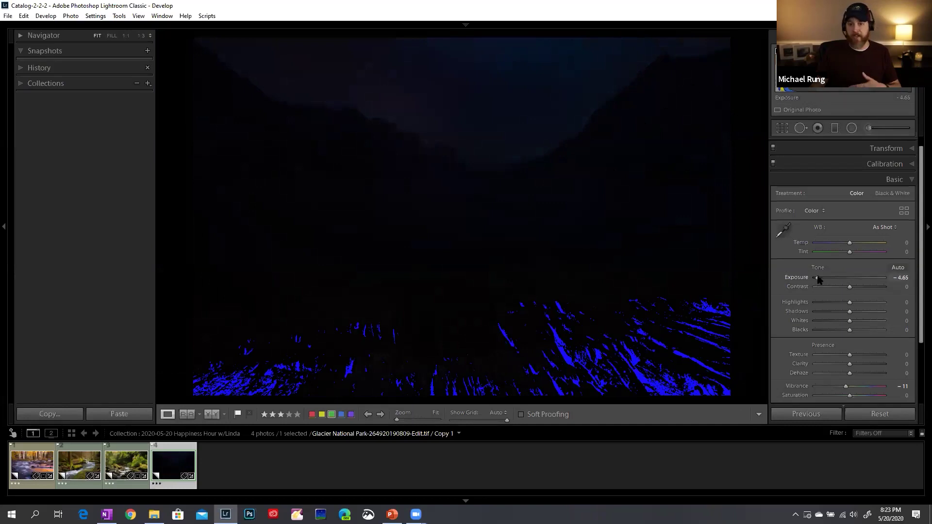
drag(817, 278, 852, 280)
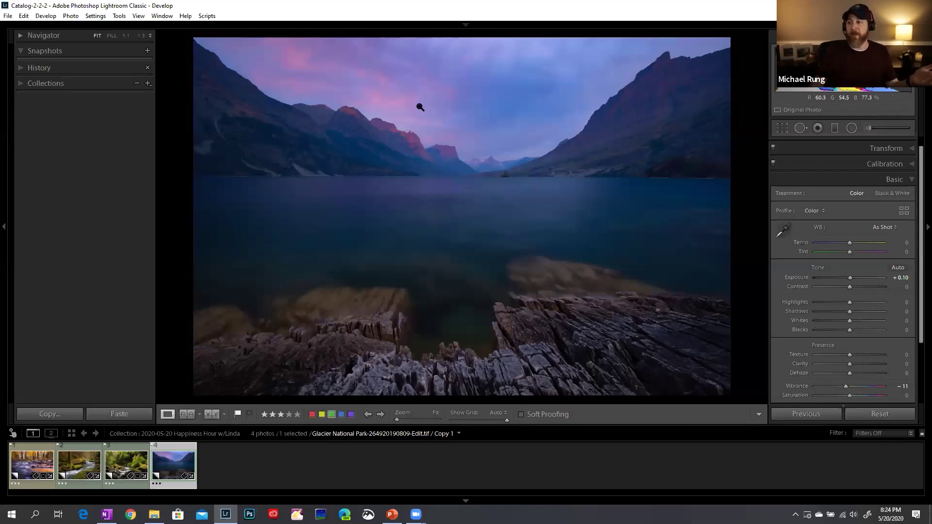
- Inspect the lake photo's mountain ridge at 1:3, and return to the Ireland stream photo with the Basic settings collapsed
click(395, 129)
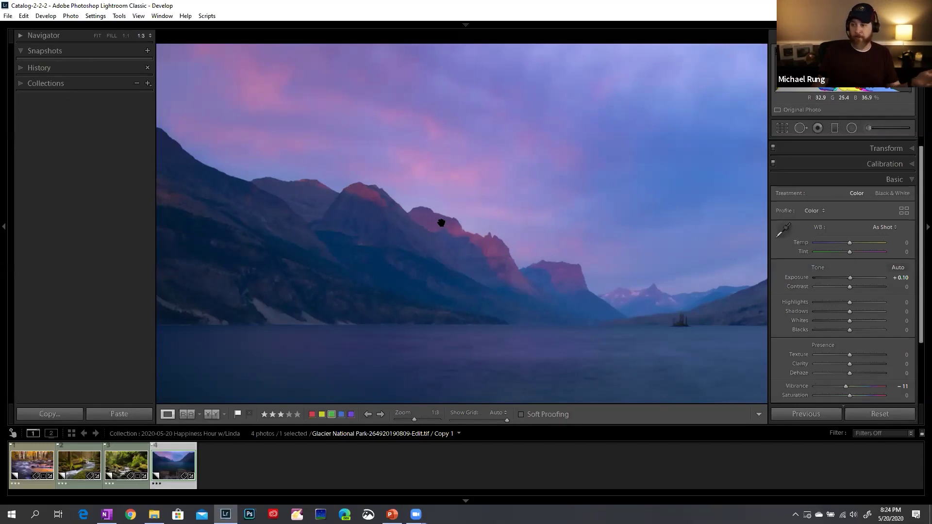
click(480, 203)
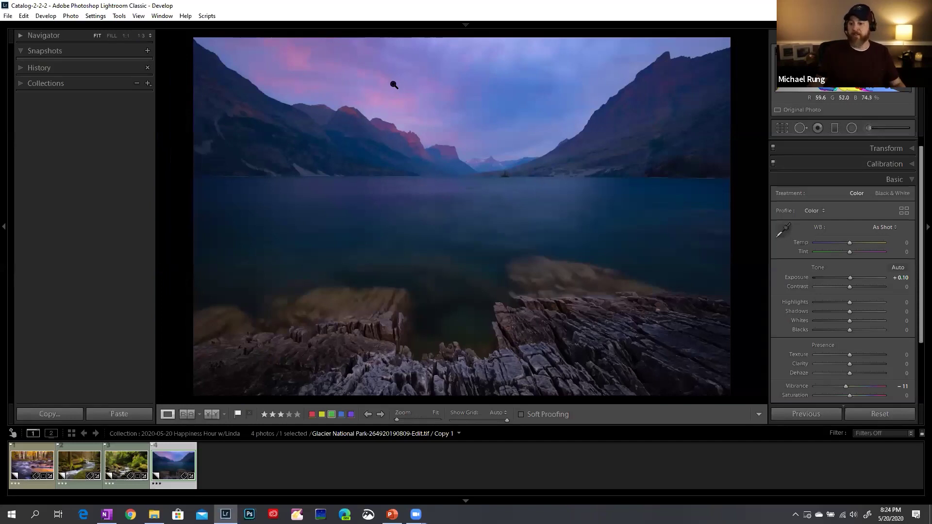
click(127, 464)
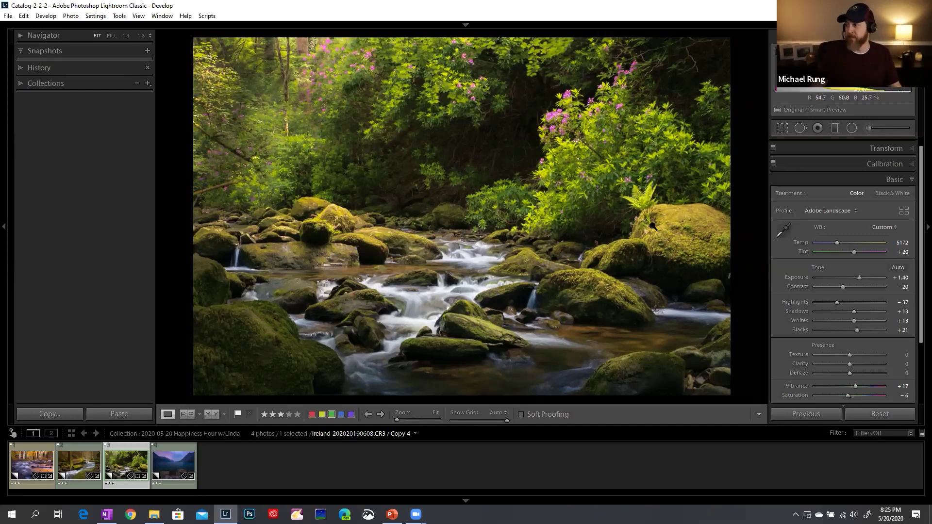
click(857, 181)
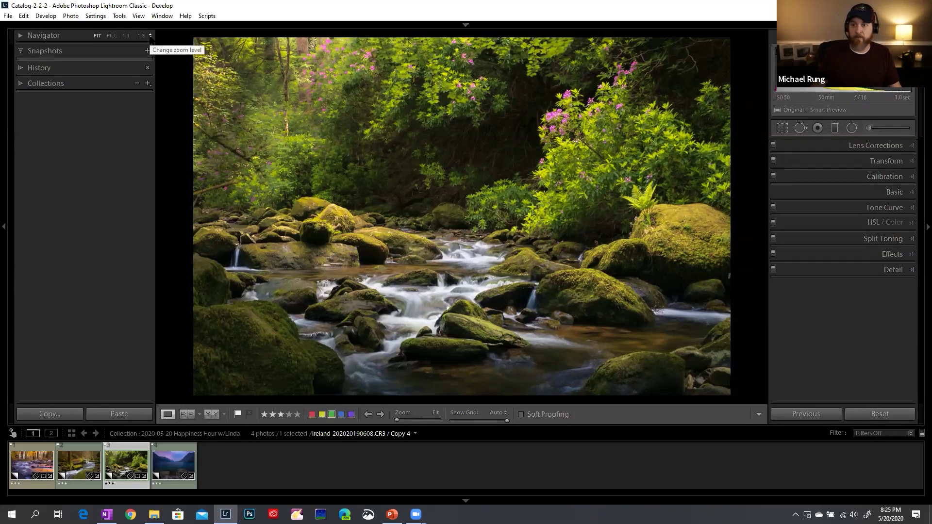
- Compare the Ireland stream photo at 1:16 with and without its post-crop vignette, leaving the Effects settings switched off
click(149, 37)
click(124, 47)
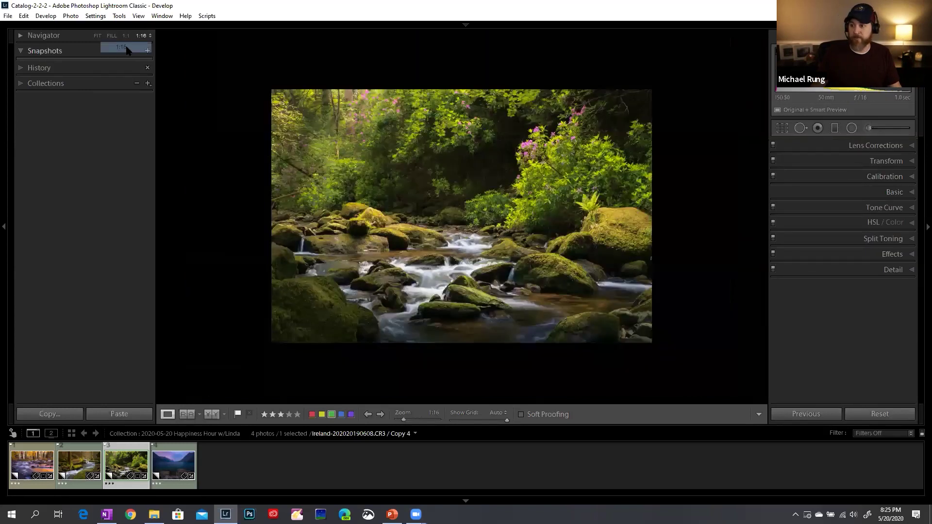
click(855, 255)
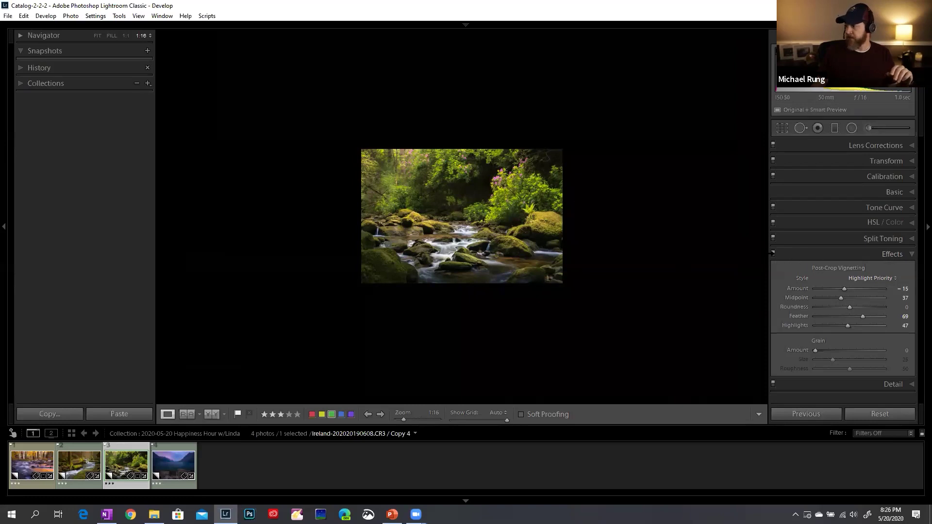
click(773, 254)
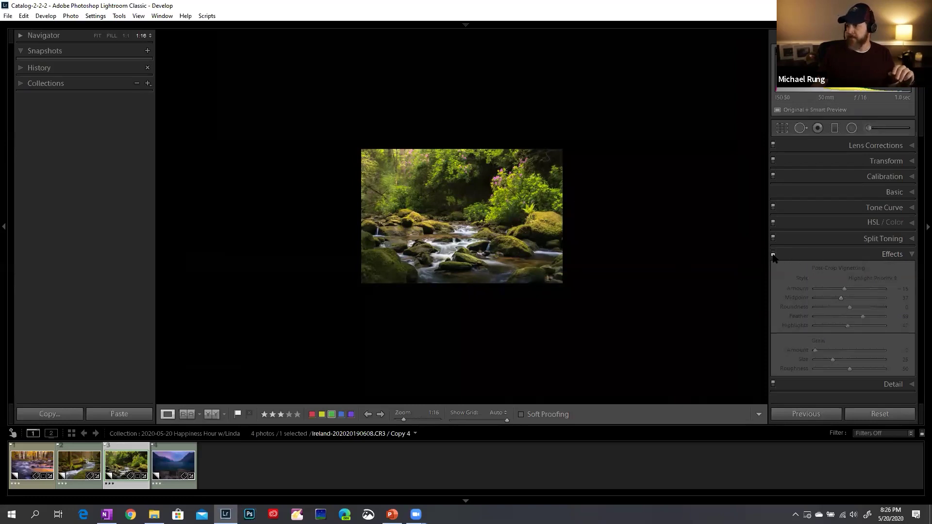
click(773, 255)
click(773, 256)
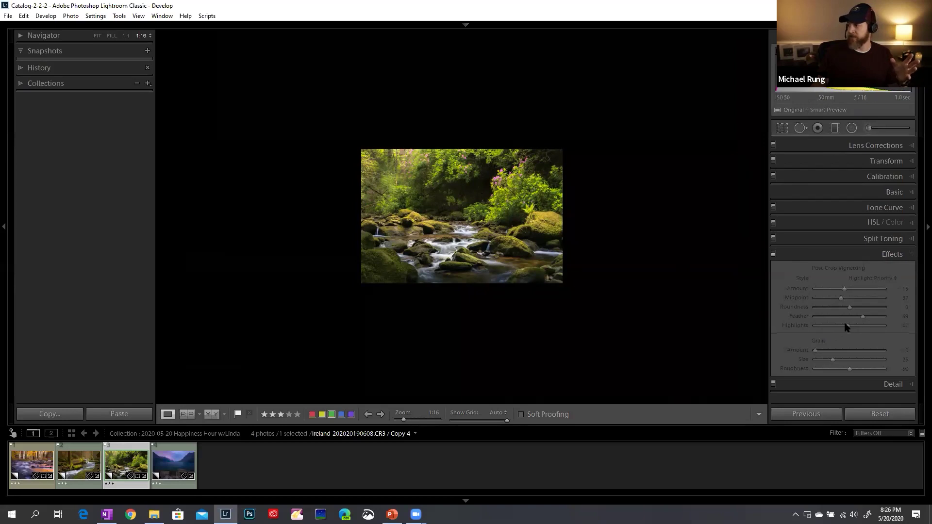
- Set up a new Radial Filter with all effect values reset to zero and Exposure lowered to −0.63
click(851, 128)
click(835, 164)
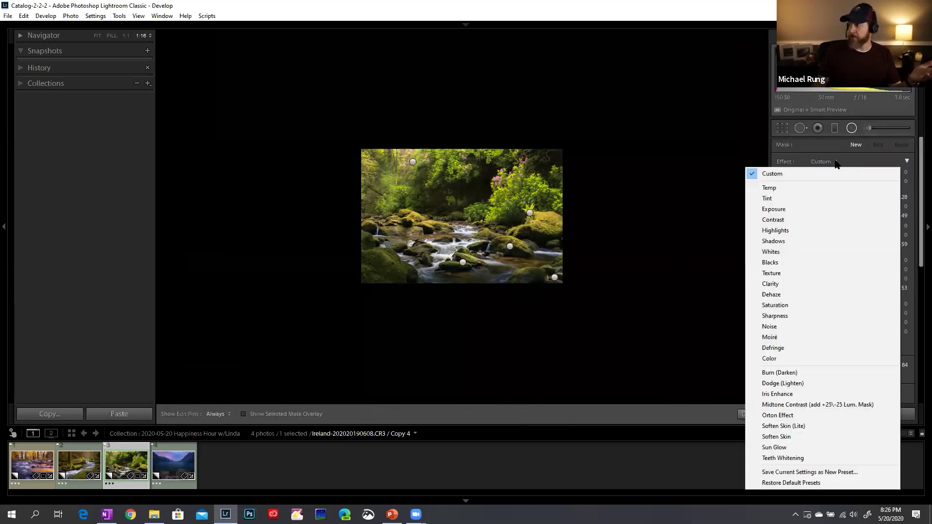
click(825, 164)
click(819, 164)
double_click(784, 162)
drag(846, 199, 842, 200)
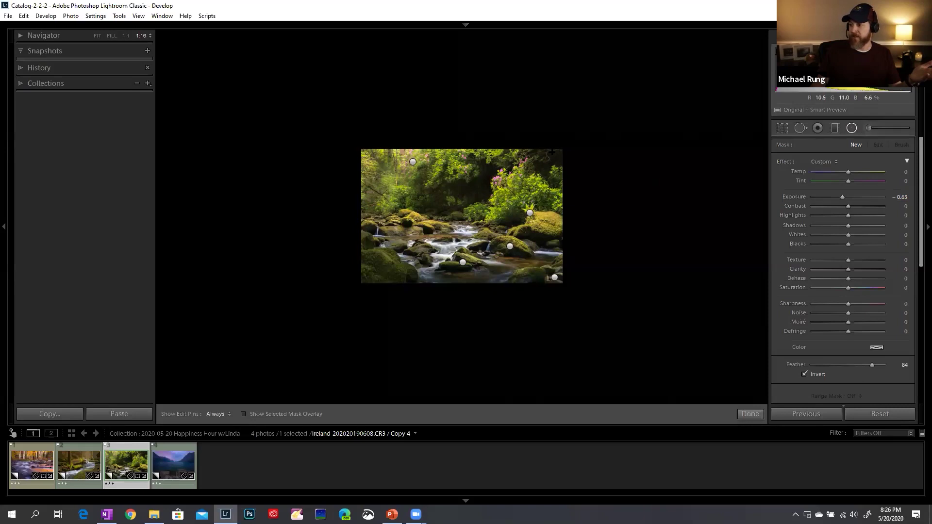
- Draw a radial filter ellipse extending well beyond the stream photo, center it on the image, widen it horizontally, and preview its mask
drag(473, 200, 662, 333)
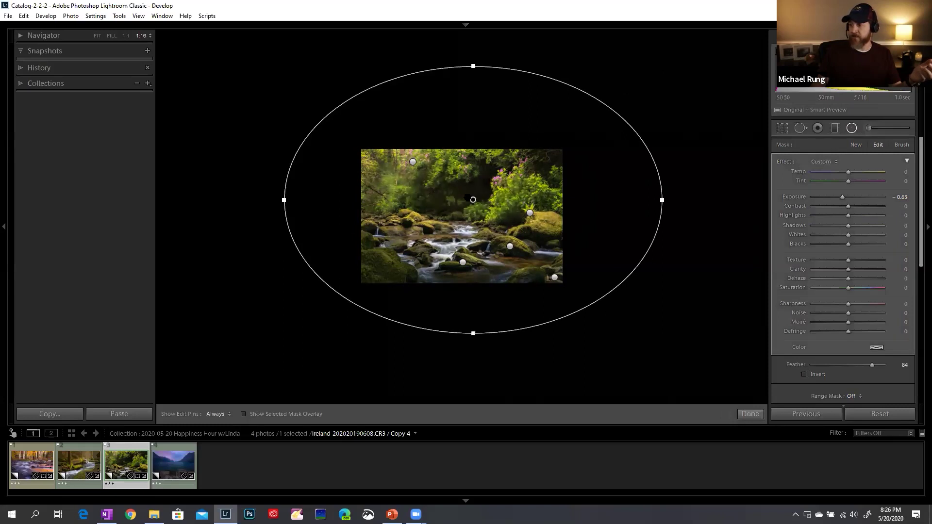
drag(481, 192, 466, 213)
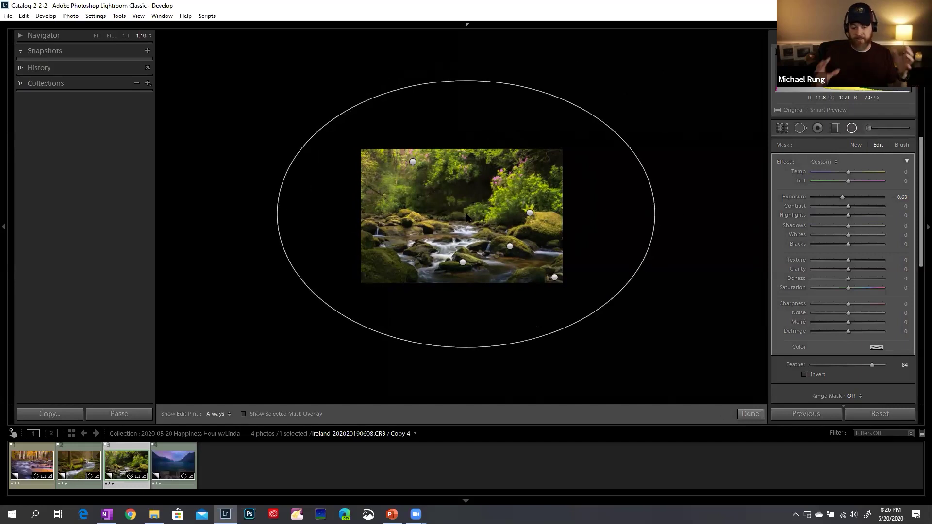
mouse_move(466, 213)
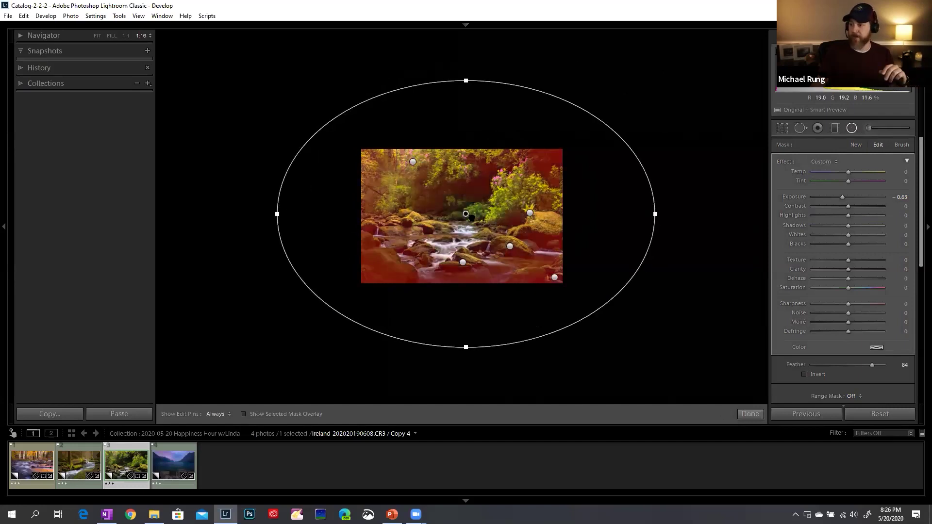
mouse_move(465, 213)
mouse_down()
mouse_move(474, 208)
mouse_move(461, 219)
mouse_up()
drag(651, 219, 691, 219)
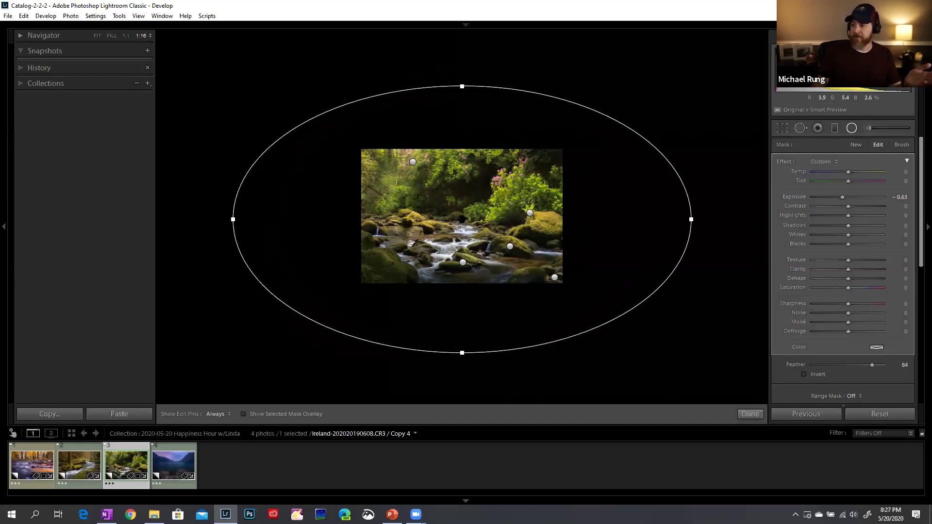
mouse_move(461, 219)
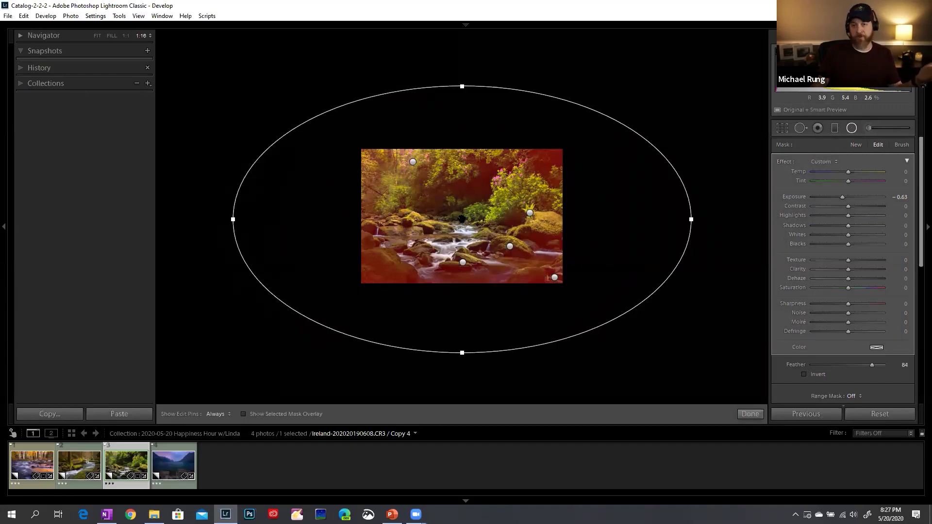
- Delete the new radial filter around the stream photo, close the Radial Filter, and switch the Effects settings back on
right_click(462, 219)
click(483, 235)
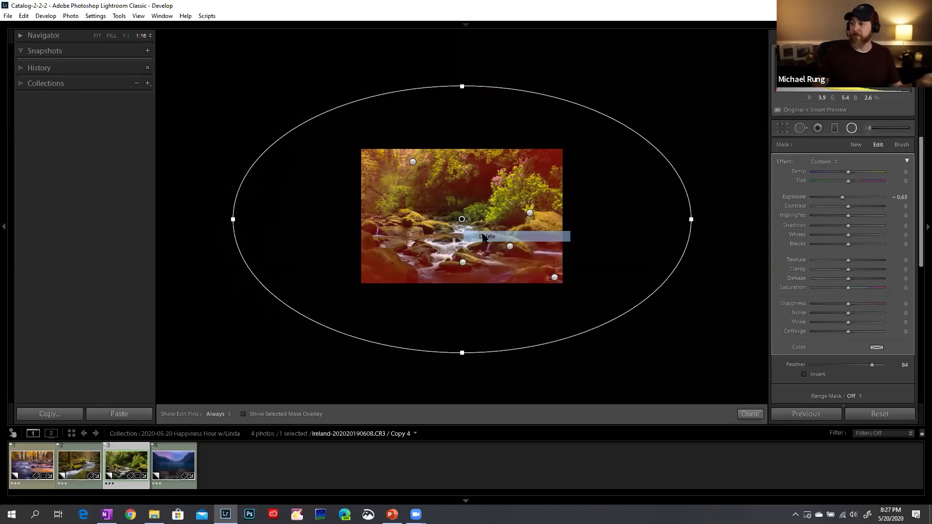
key(Delete)
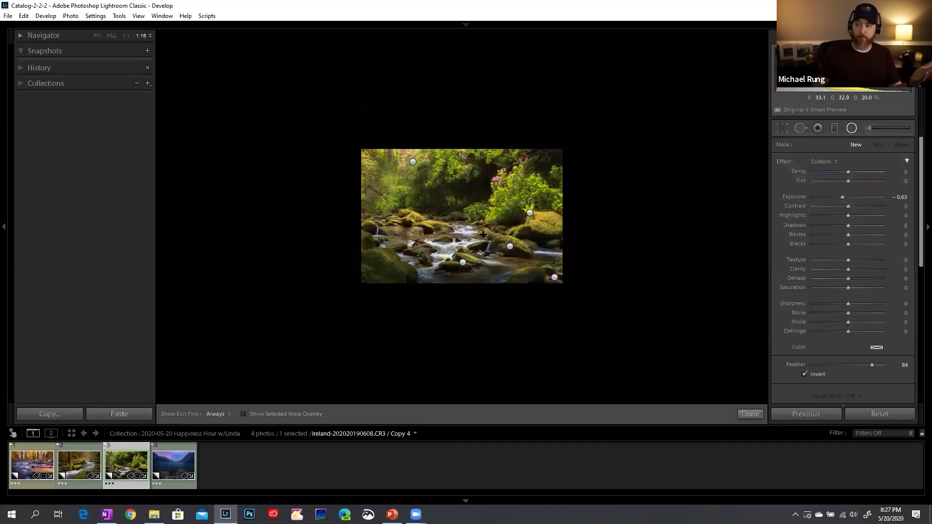
click(751, 415)
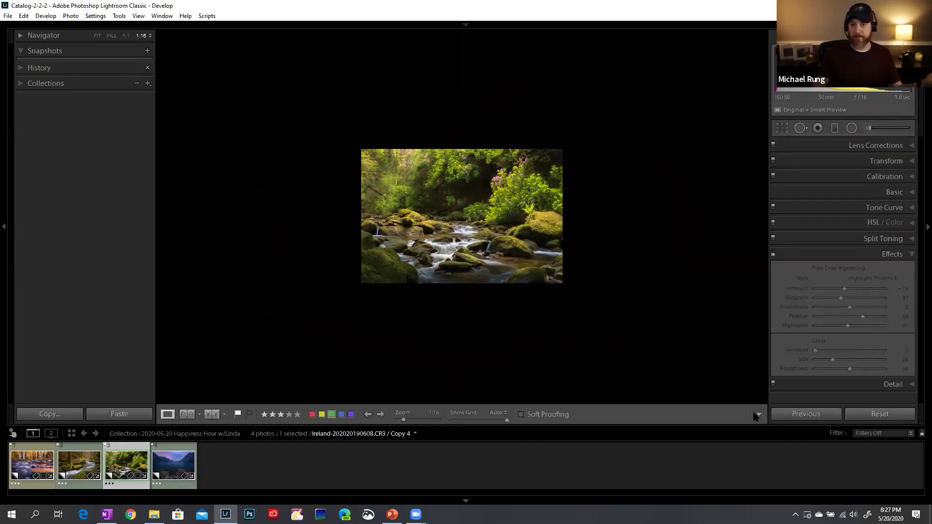
click(773, 254)
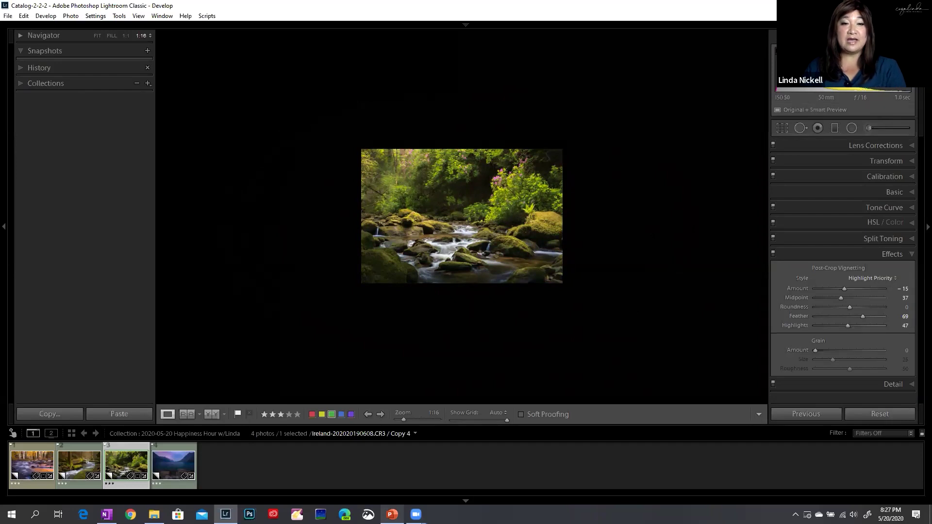
- Switch to the PowerPoint presentation and start the slide show from slide 10, "How I Can Help You Grow"
click(392, 514)
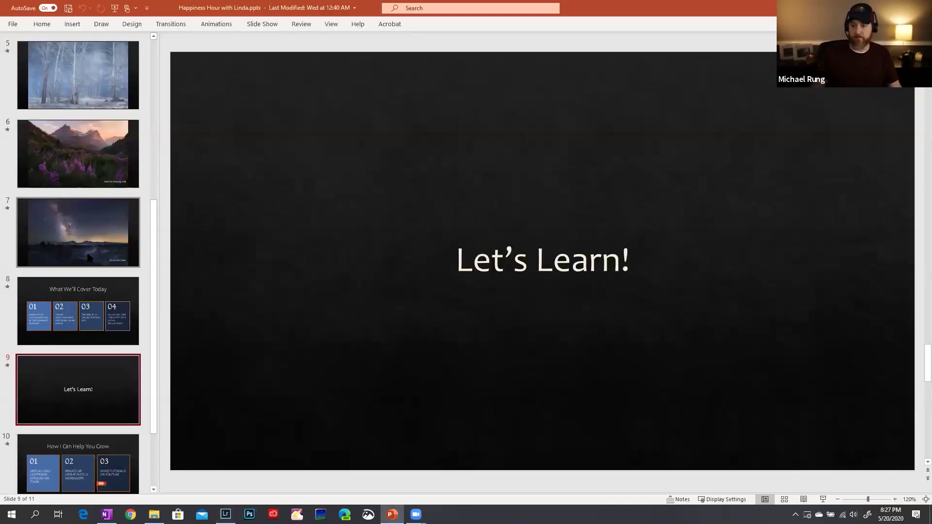
scroll(89, 257, down, 2)
key(Down)
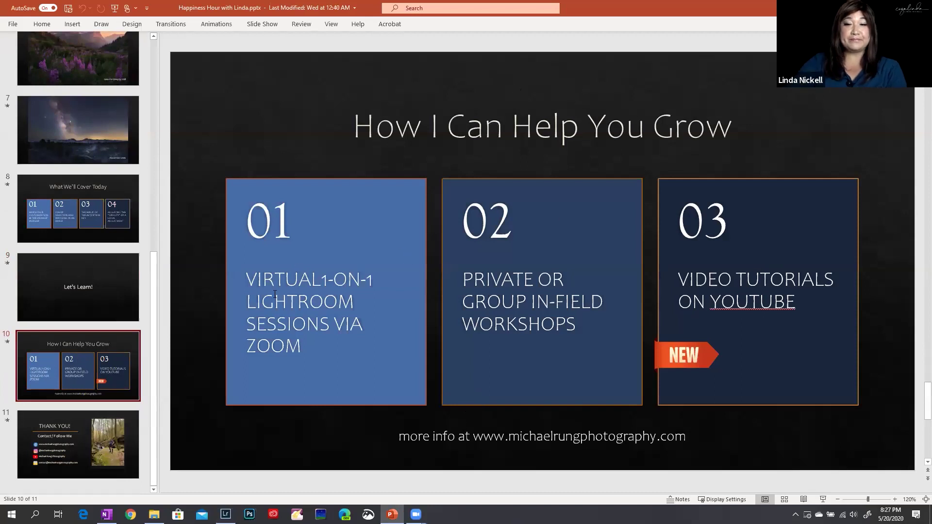
click(821, 499)
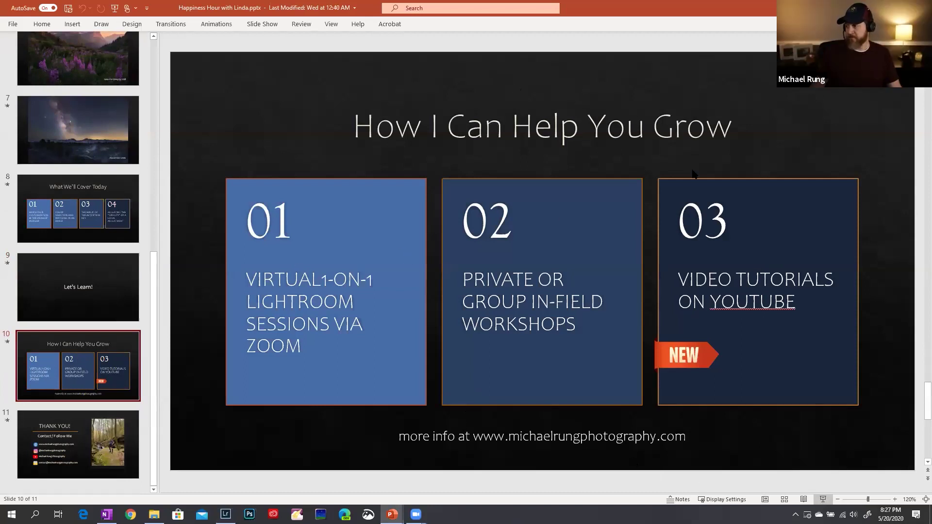